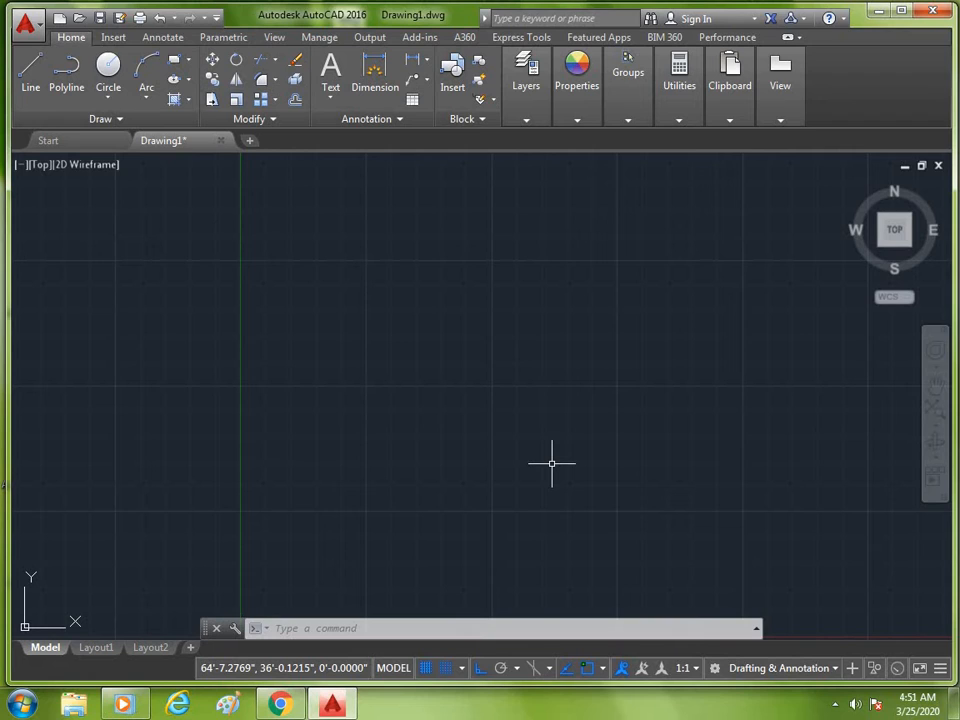
Set up the drawing with MVSETUP: no paper space, Engineering units, scale factor 1, paper width 100' and height 100'
text(mvset)
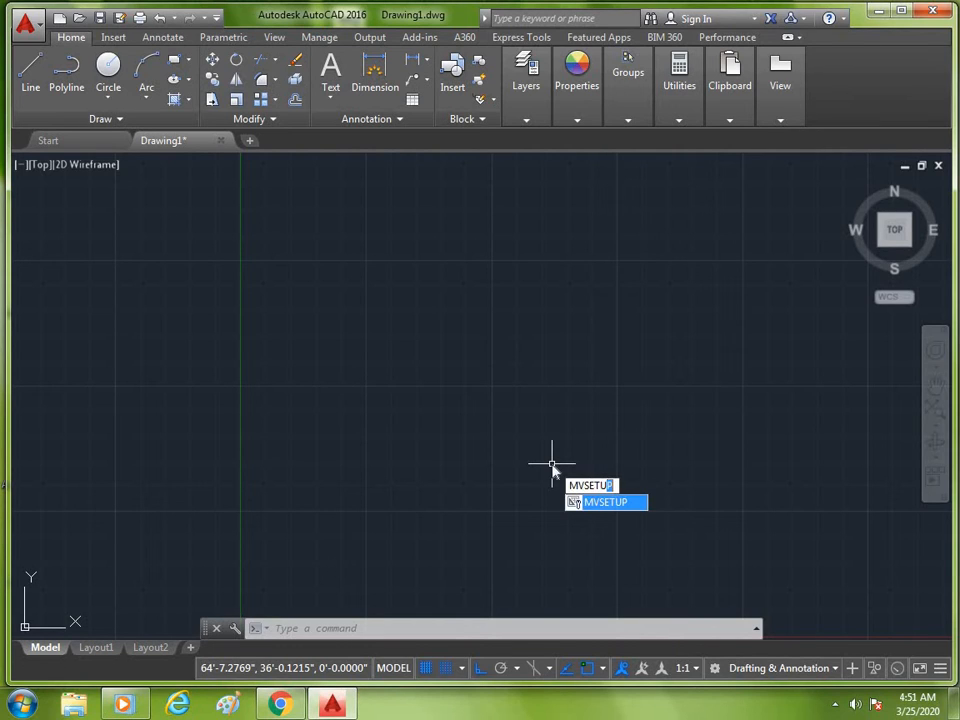
key(Return)
text(n)
key(Return)
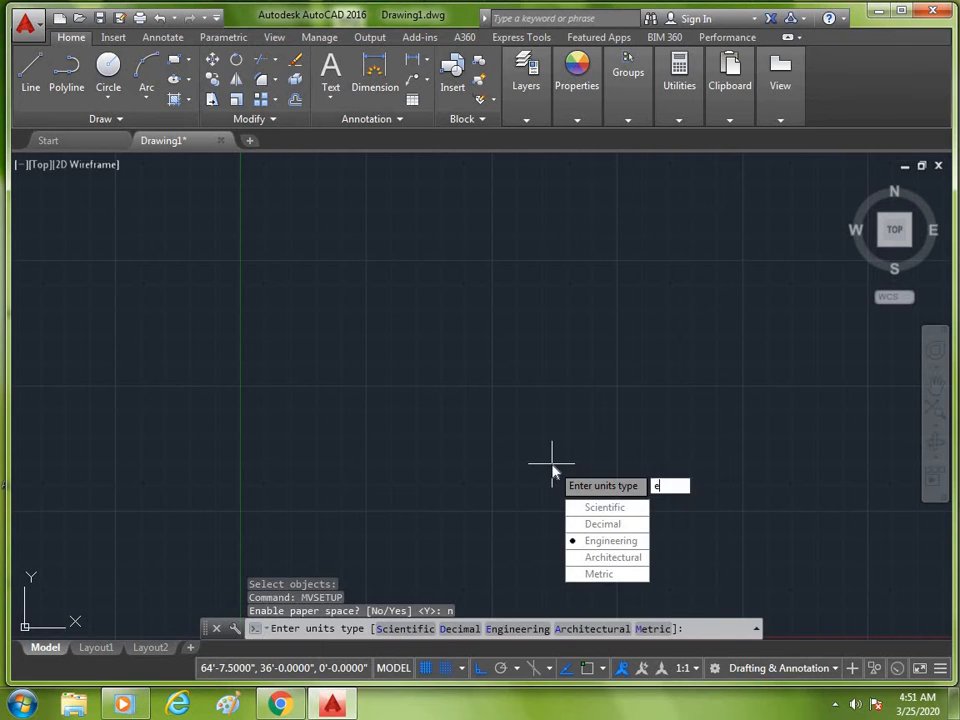
text(e)
key(Return)
text(1)
key(Return)
text(100)
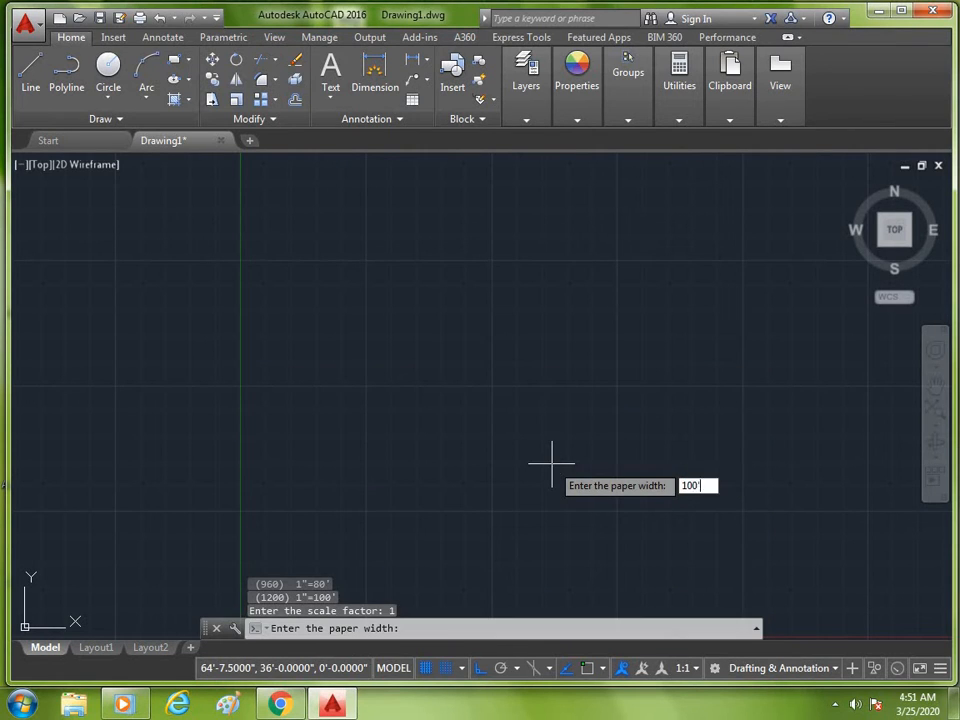
key(Return)
text(100)
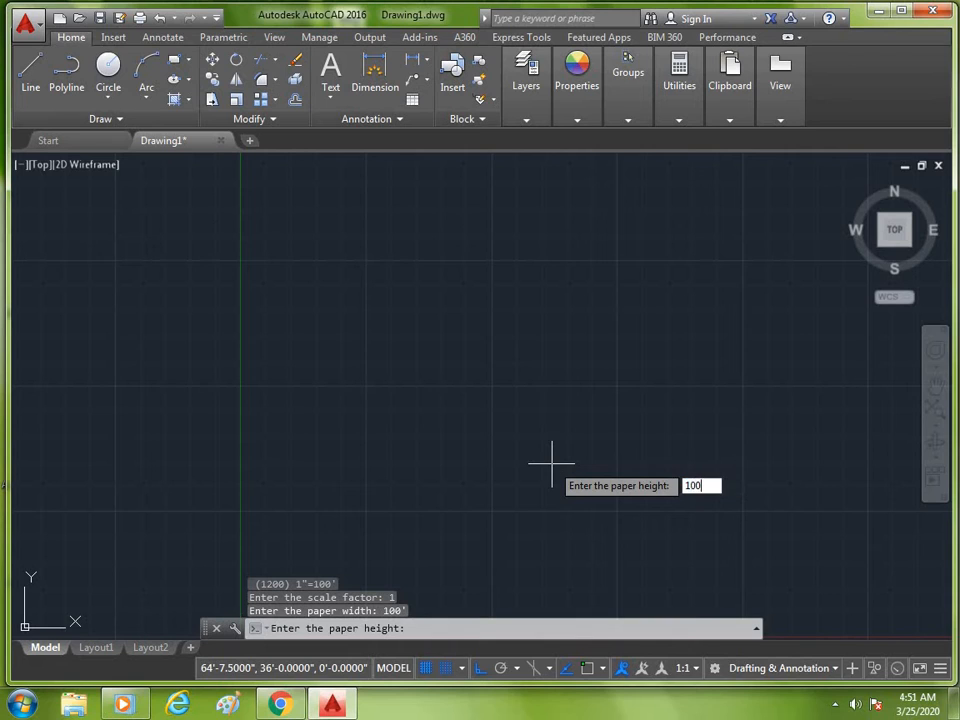
key(Return)
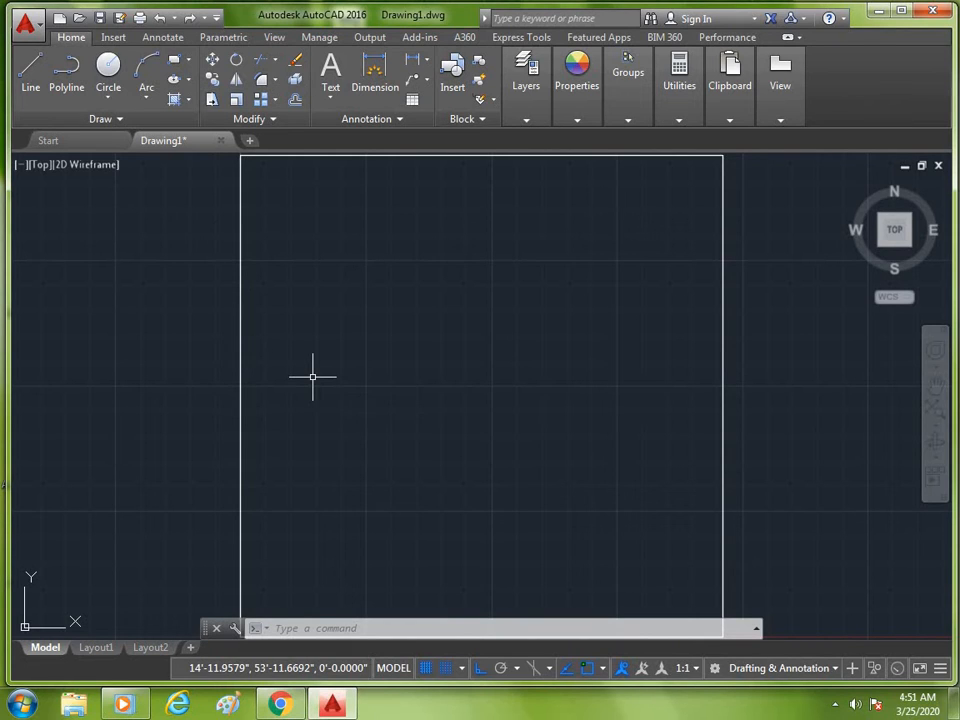
Draw a single horizontal line 28' long in the left half of the sheet with Ortho on
text(l)
key(Return)
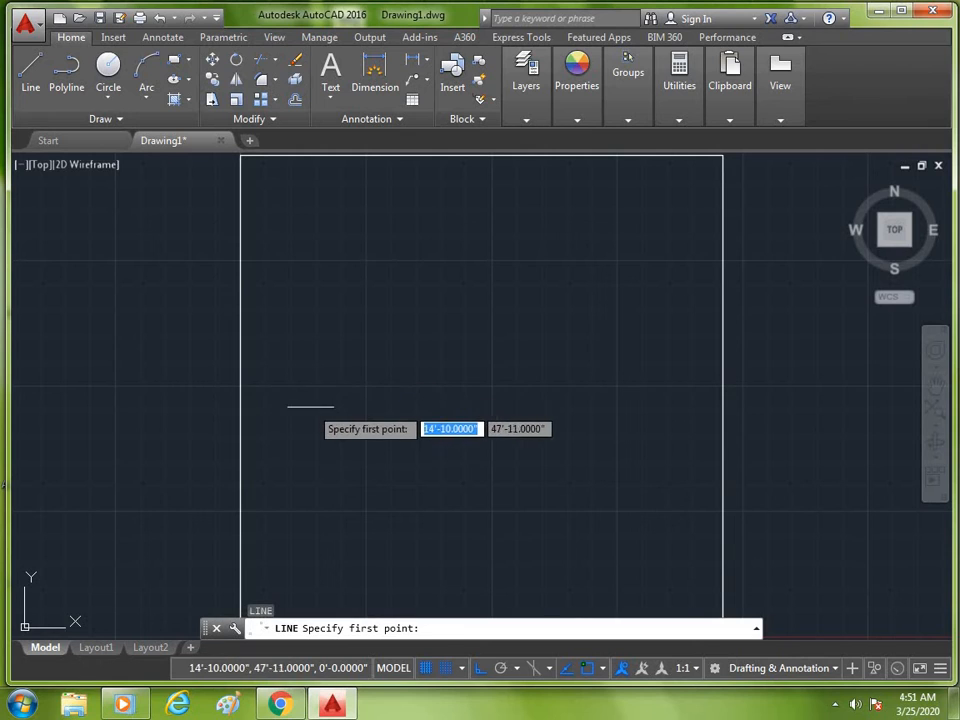
click(311, 403)
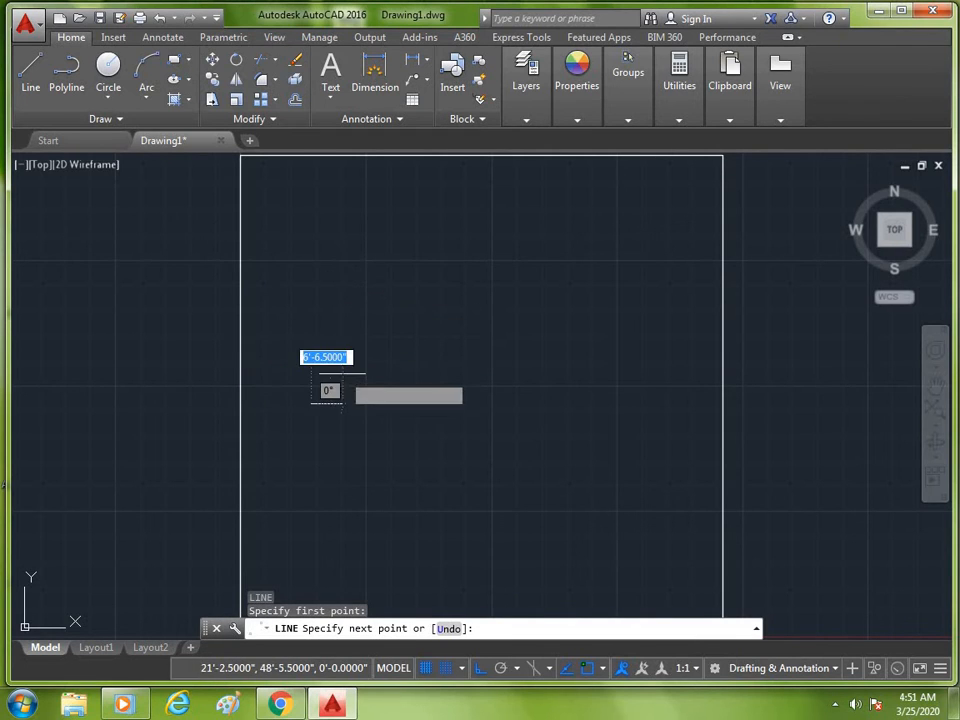
key(F8)
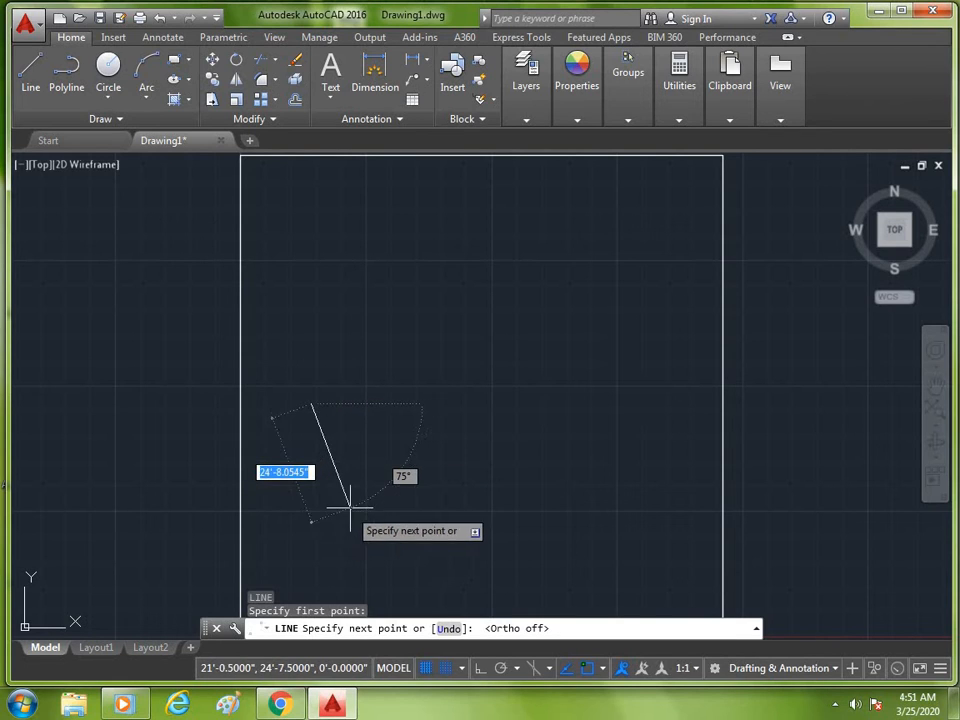
key(F8)
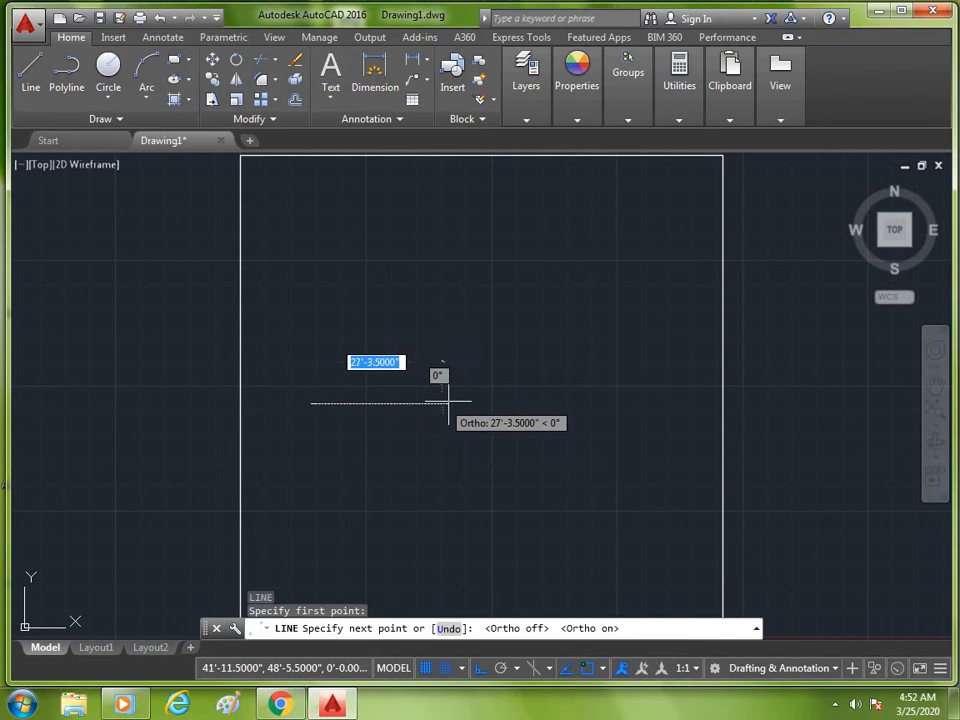
text(28)
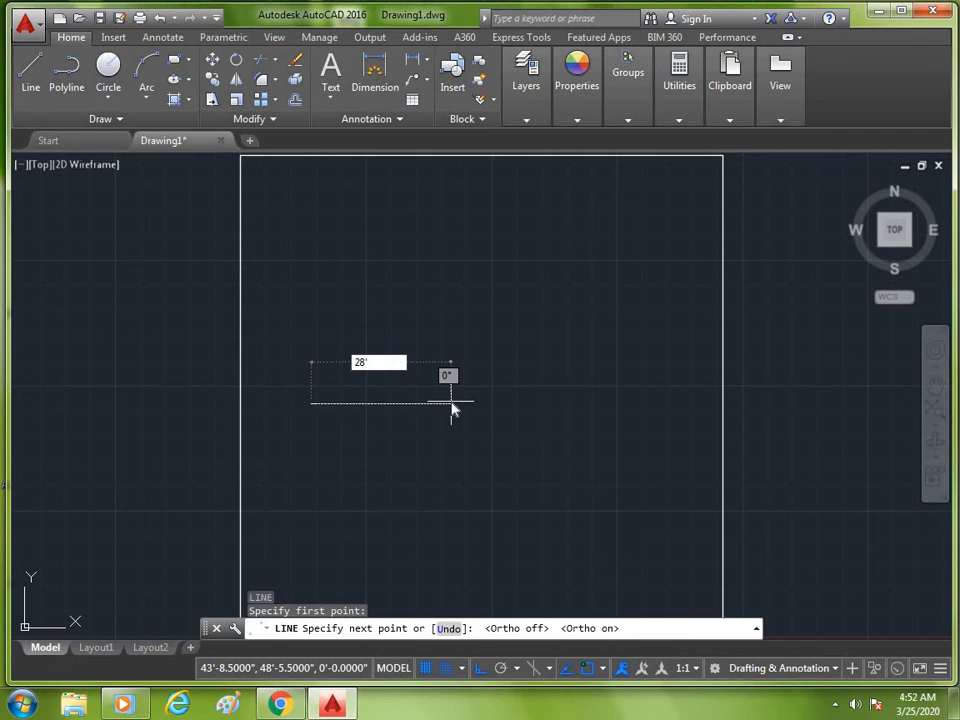
key(Return)
key(Escape)
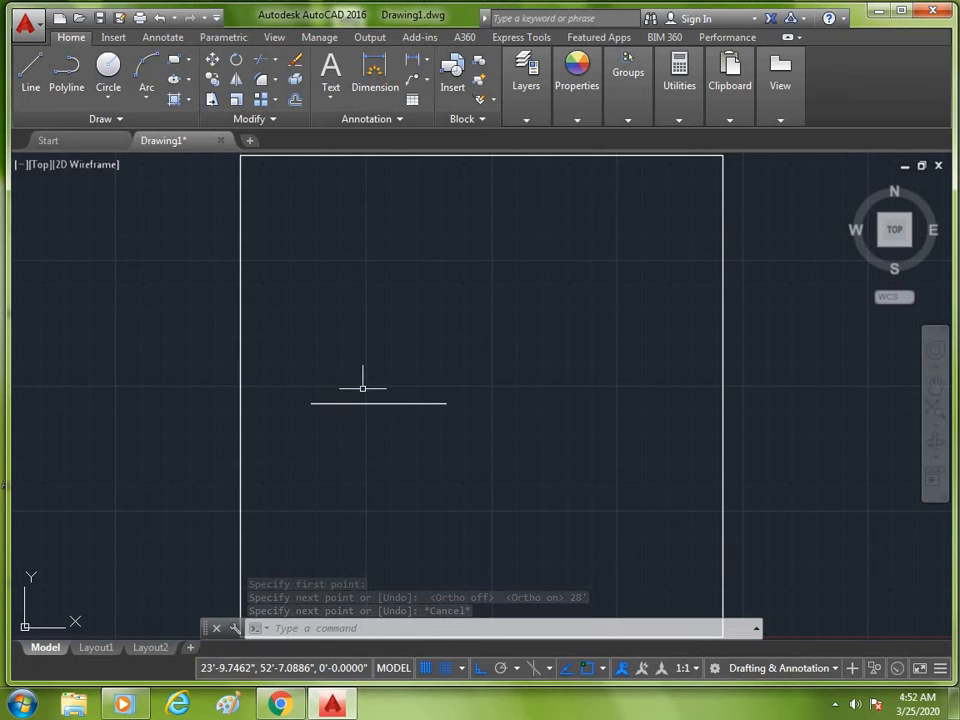
Measure the horizontal line's length from endpoint to endpoint with the DIST command
text(d)
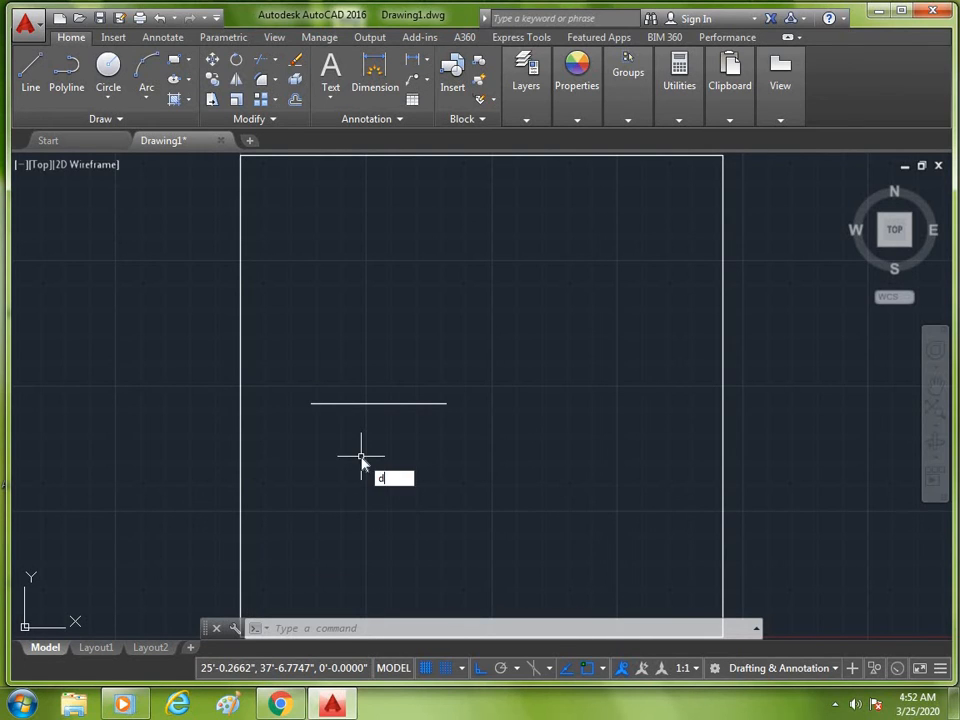
text(i)
key(Return)
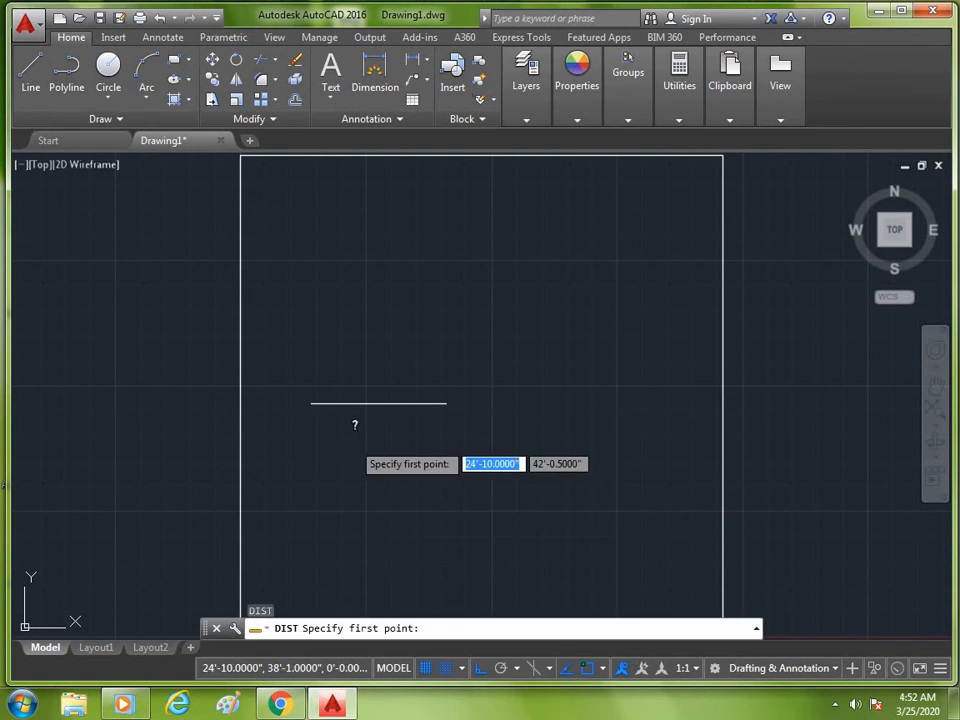
click(312, 404)
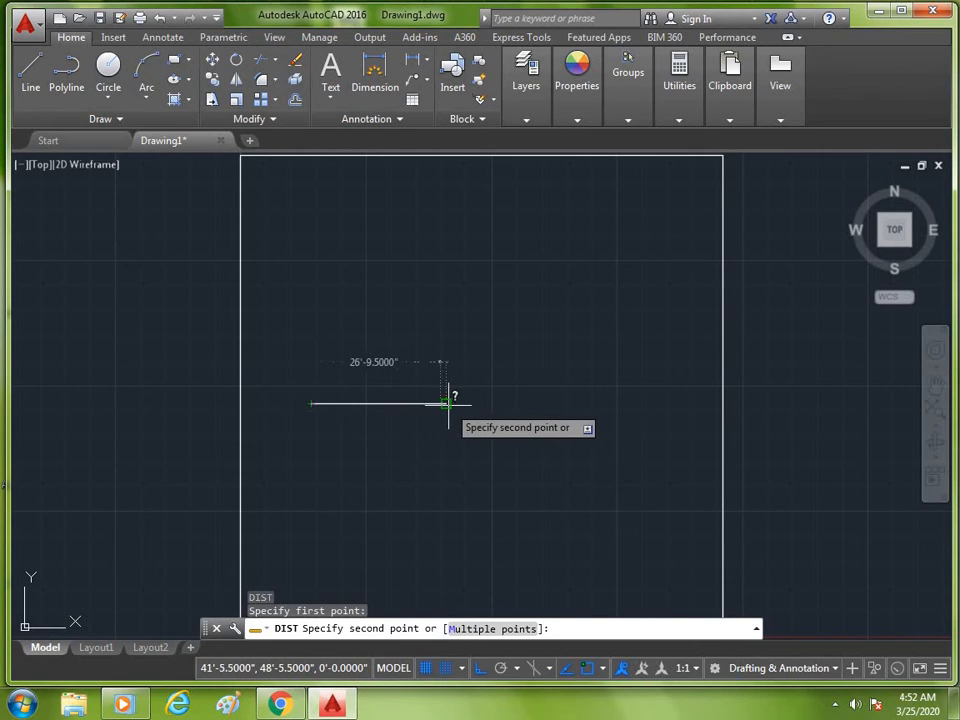
click(450, 404)
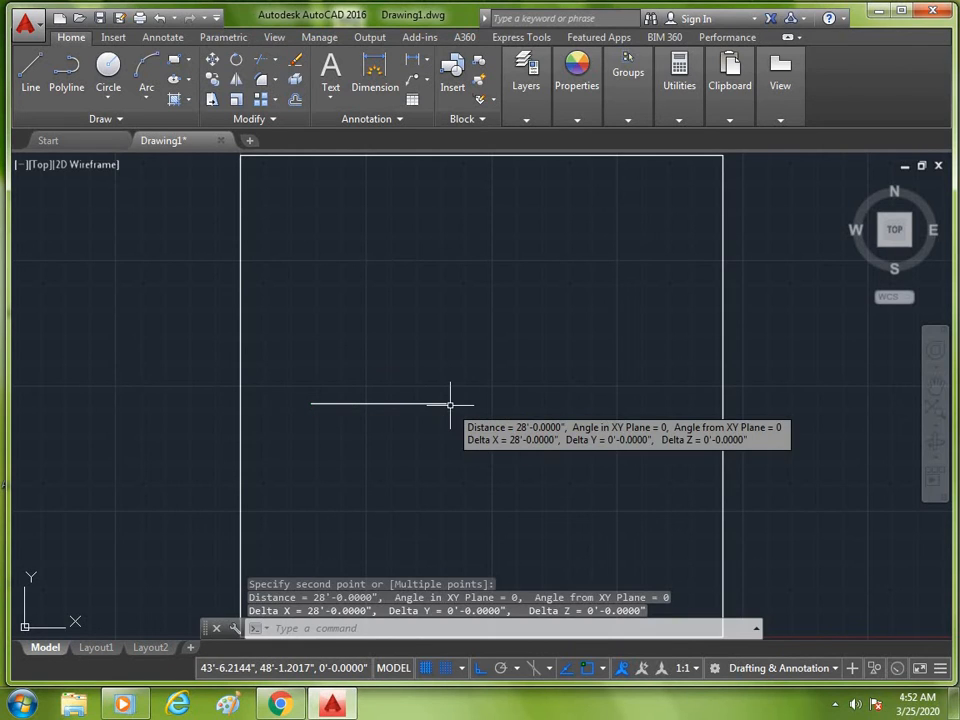
key(Escape)
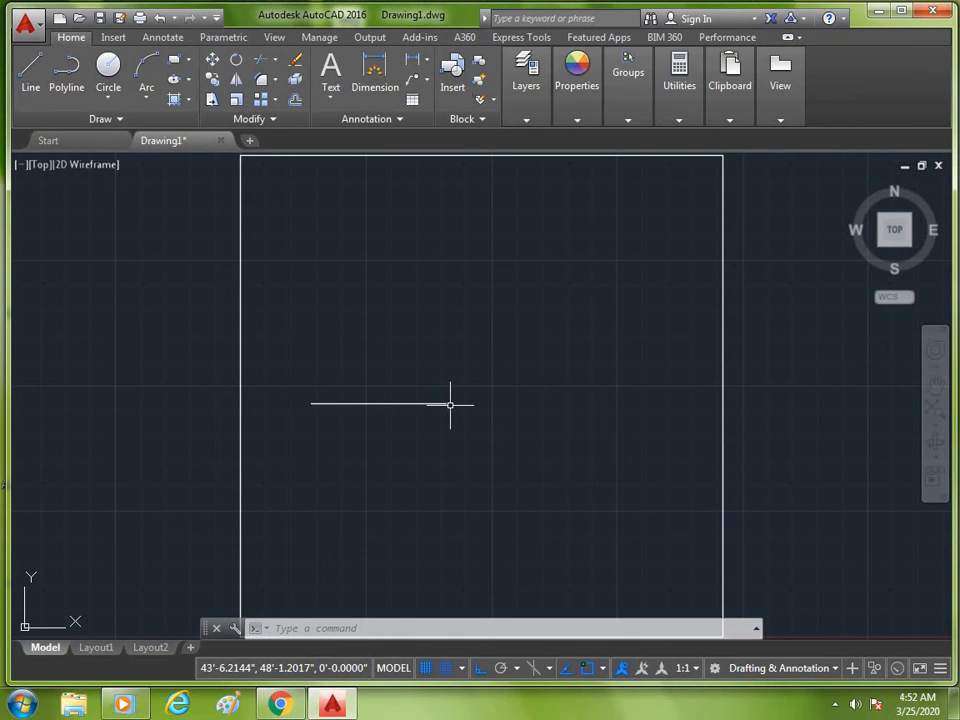
Erase the horizontal line inside the sheet border using a crossing selection
text(e)
key(Return)
click(440, 432)
click(380, 368)
key(Return)
key(Escape)
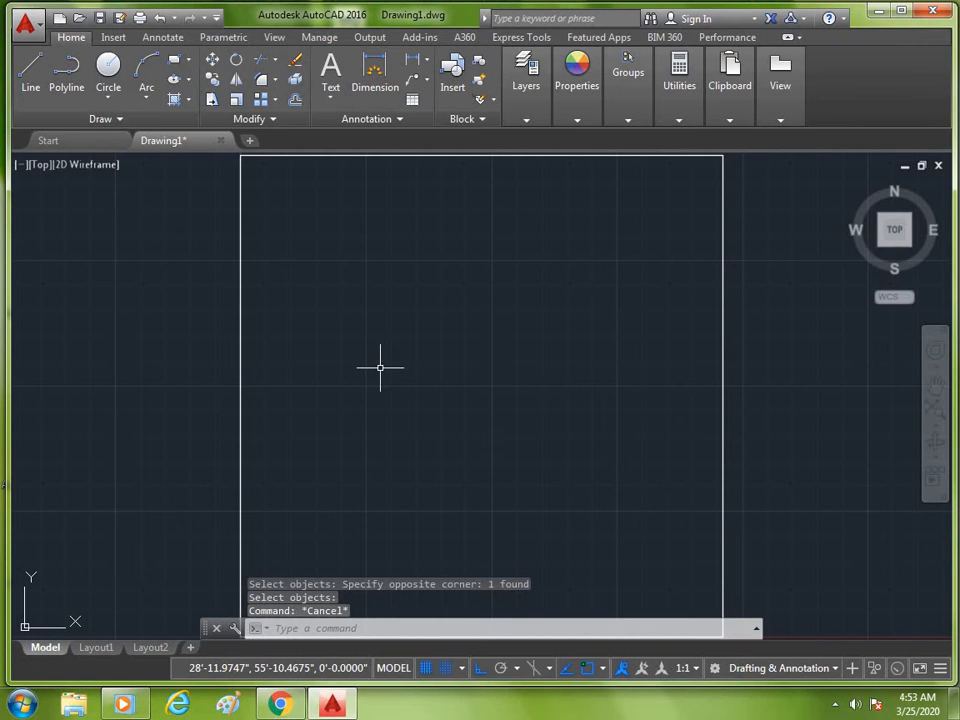
With Ortho off, draw a 23' line rising to the right at about 34° in the left half of the sheet
text(l)
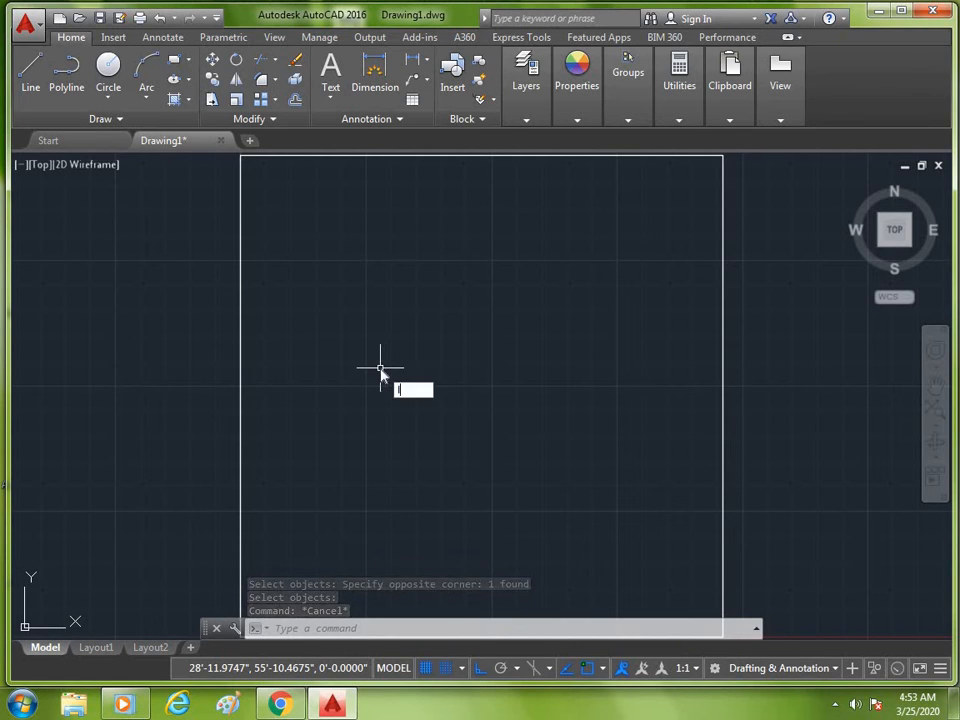
key(Return)
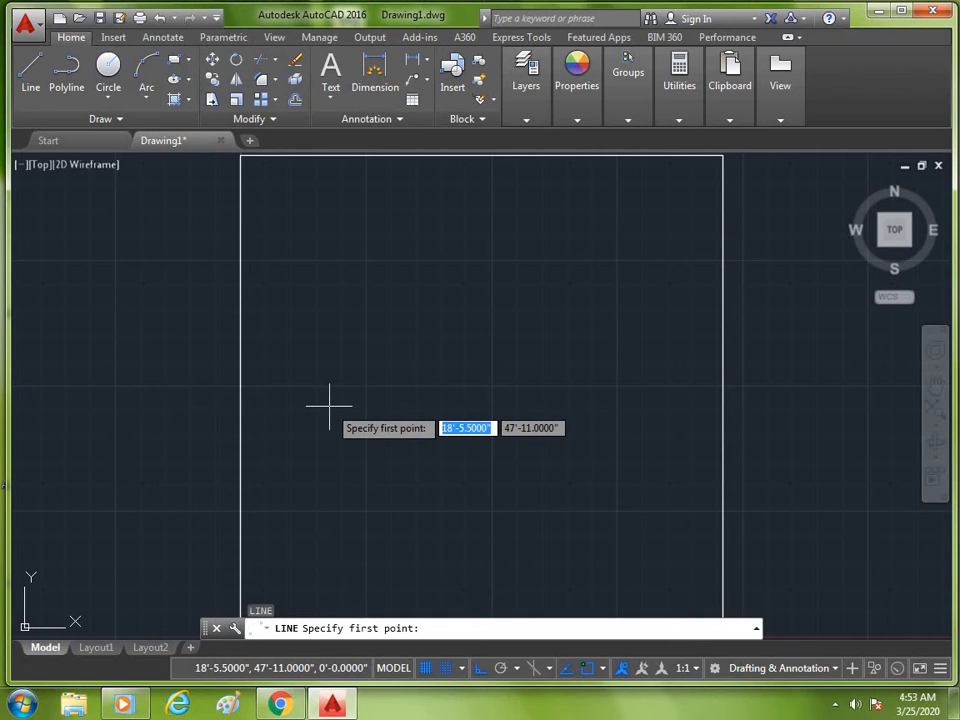
click(329, 405)
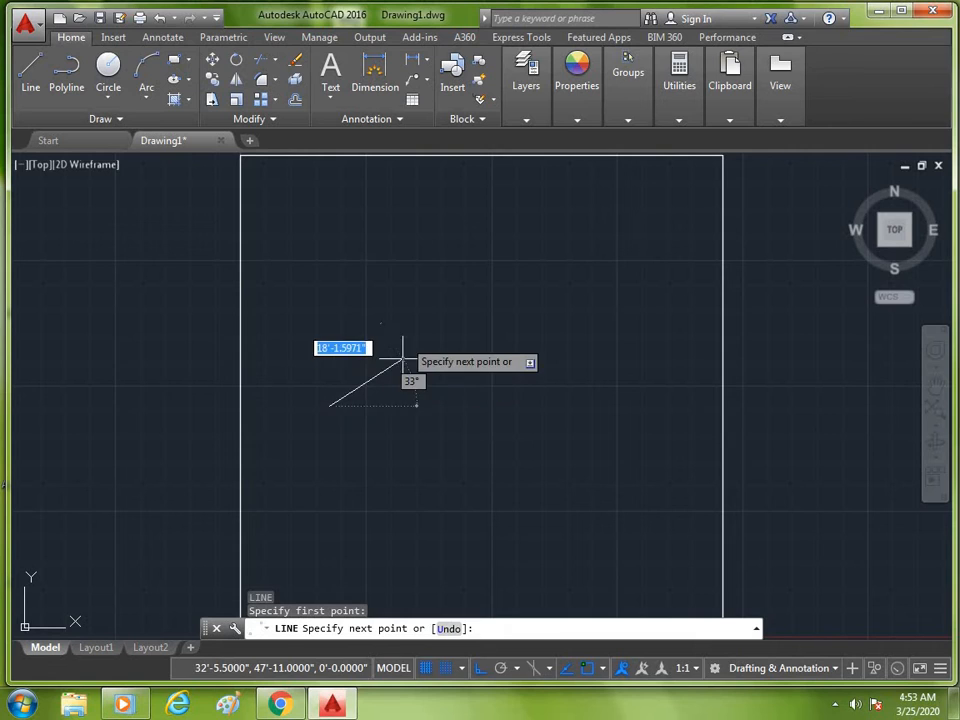
key(F8)
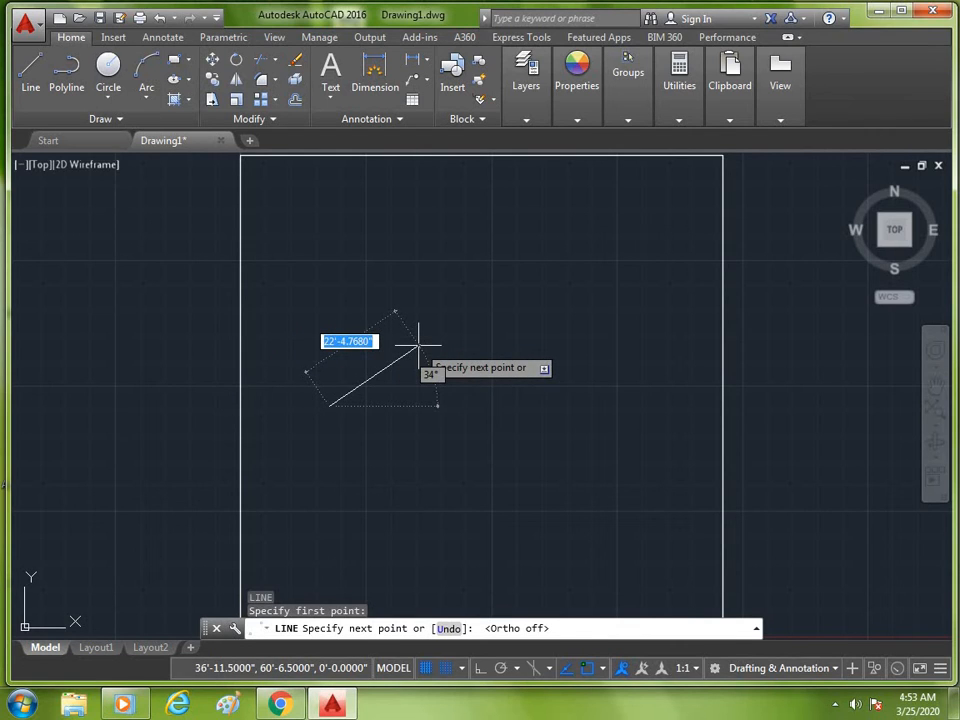
text(23')
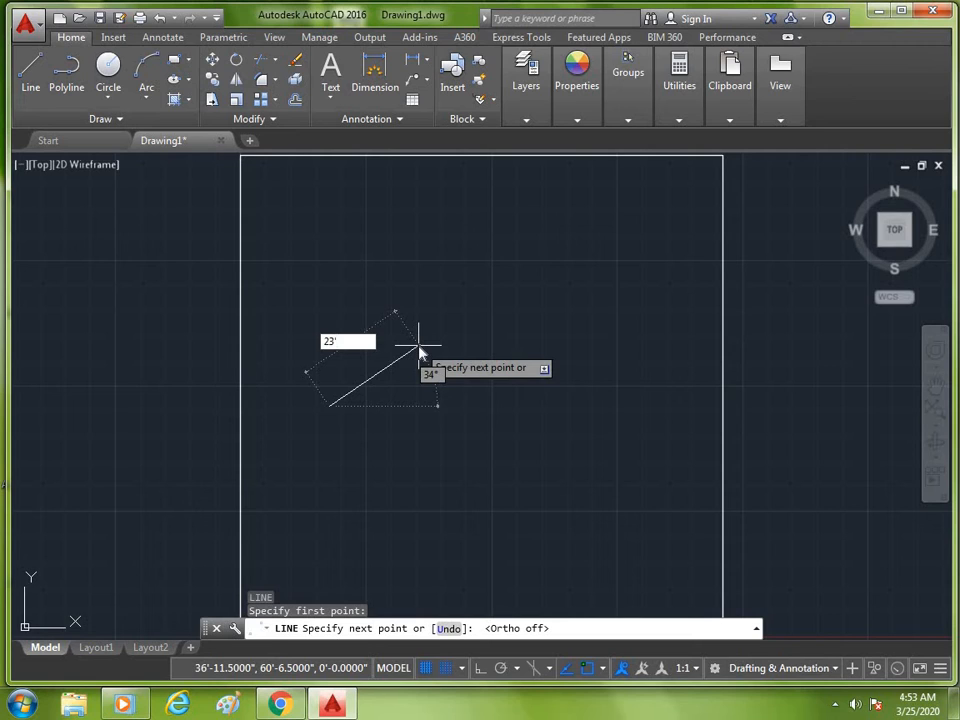
key(Return)
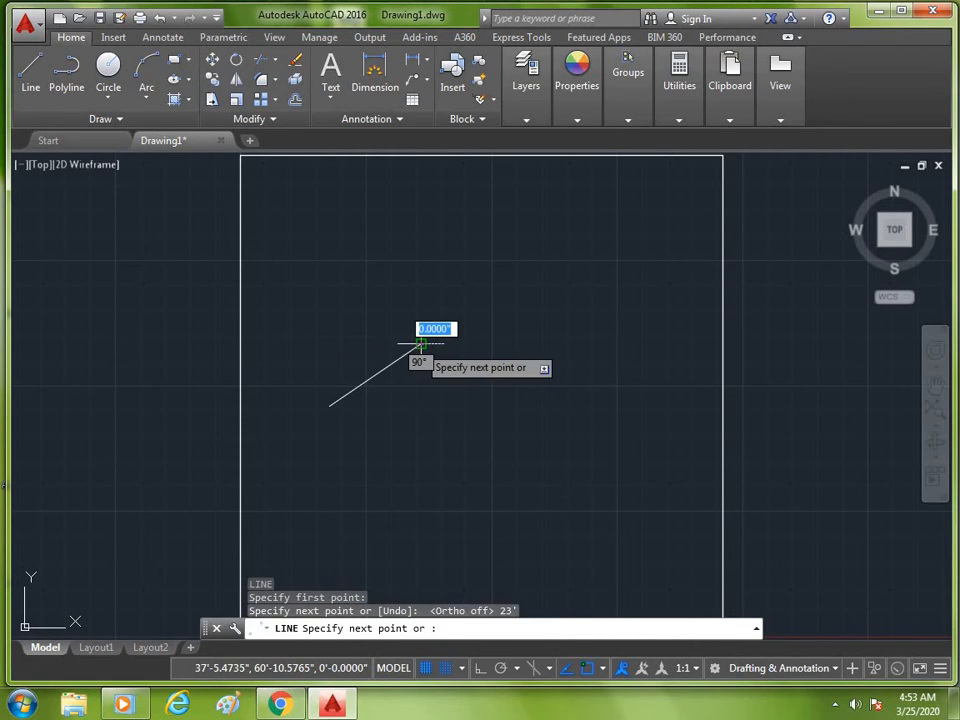
key(Escape)
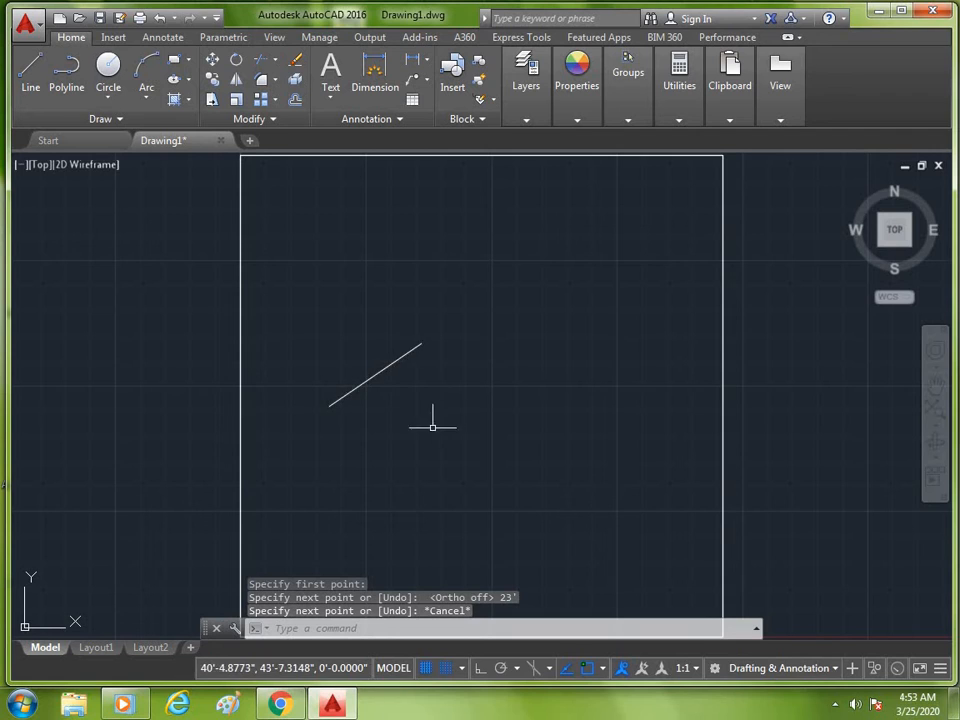
Start a new line below the inclined one and draw its first segment 12' to the right with Ortho on
text(l)
key(Return)
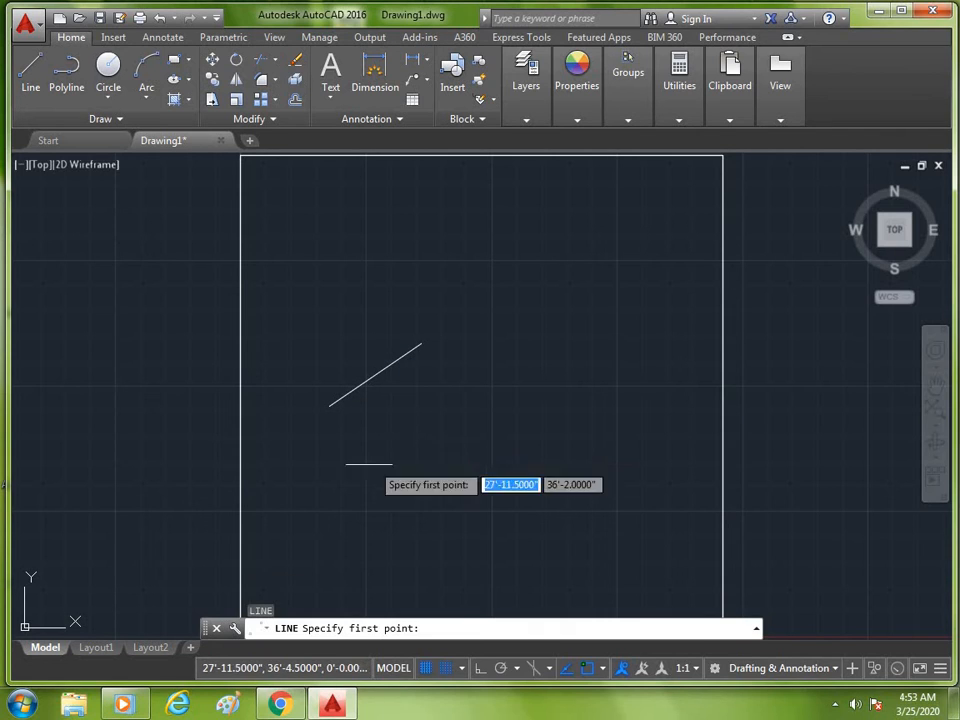
click(288, 522)
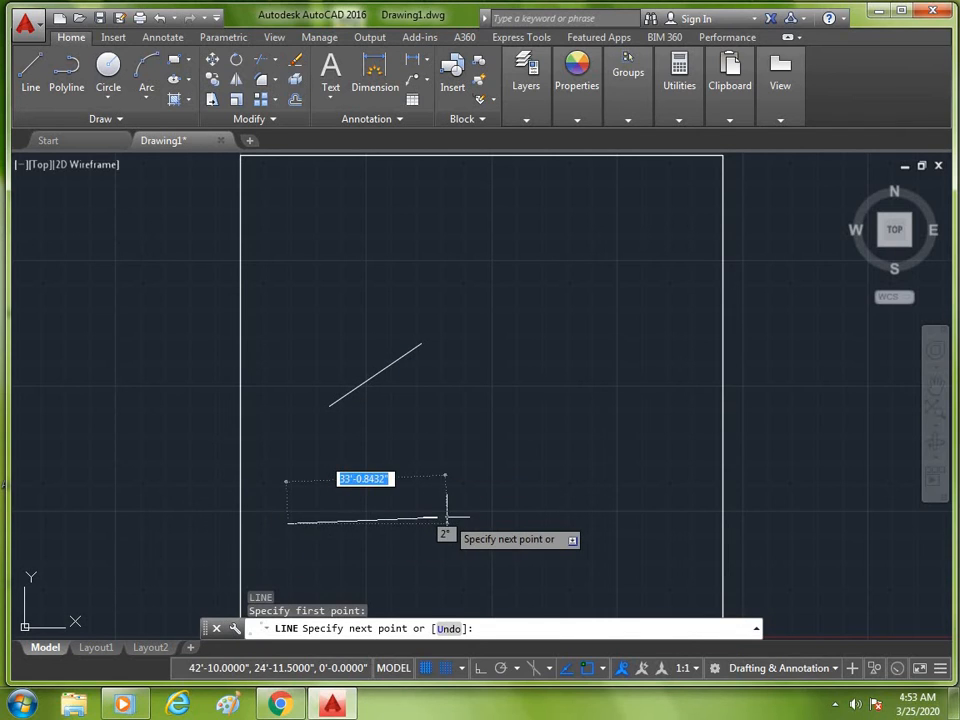
key(F8)
text(12')
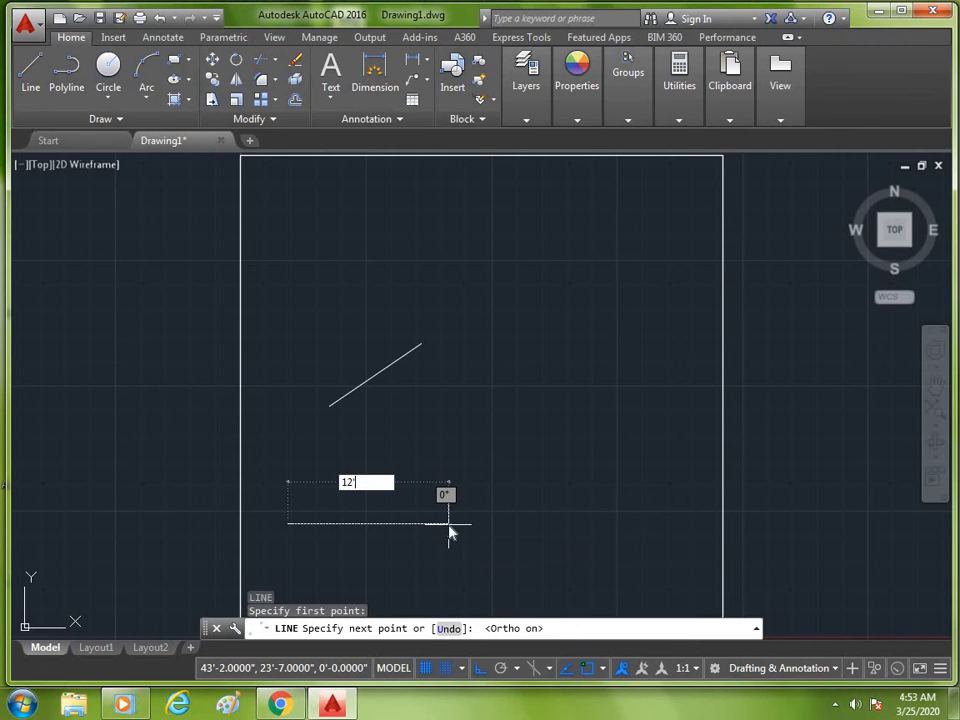
key(Return)
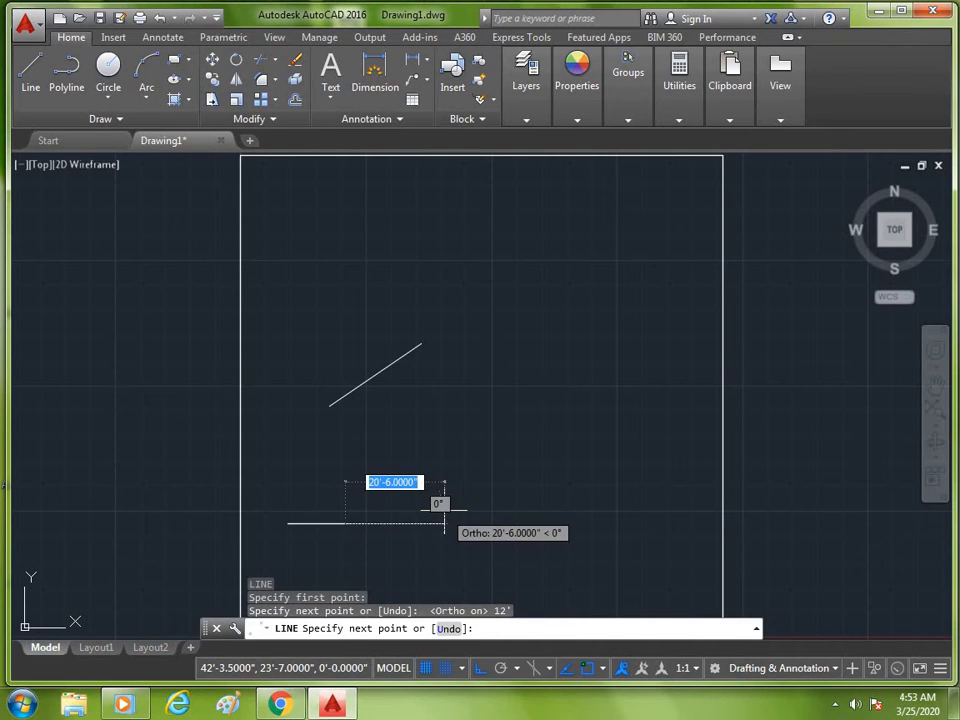
With Ortho off, continue the line with a 20' segment rising at about 42° and a 20' segment descending at about 44°
key(F8)
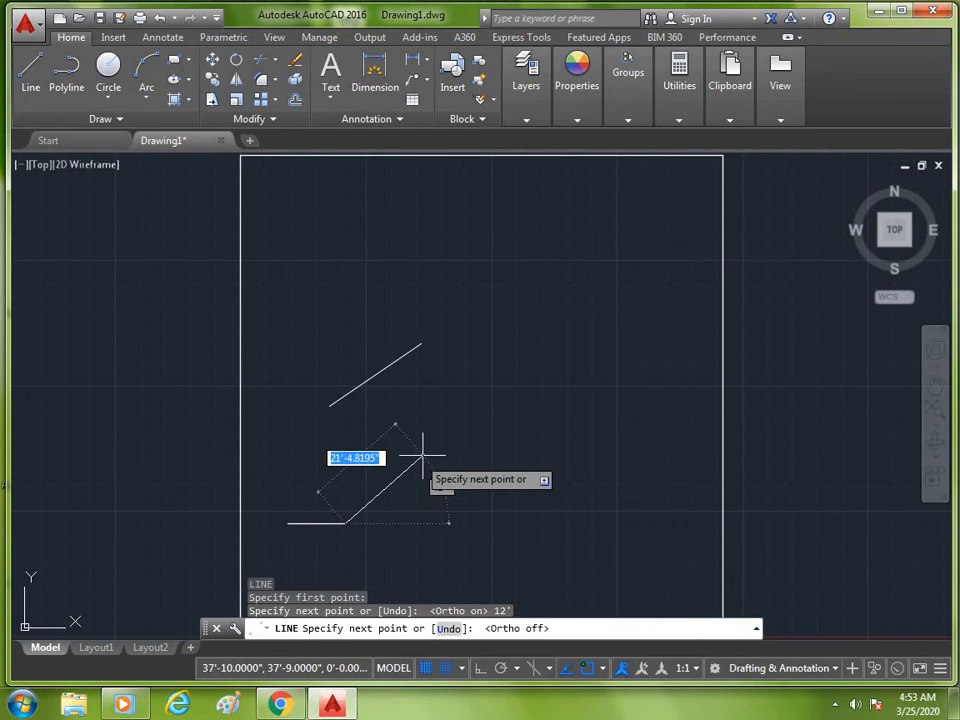
text(20)
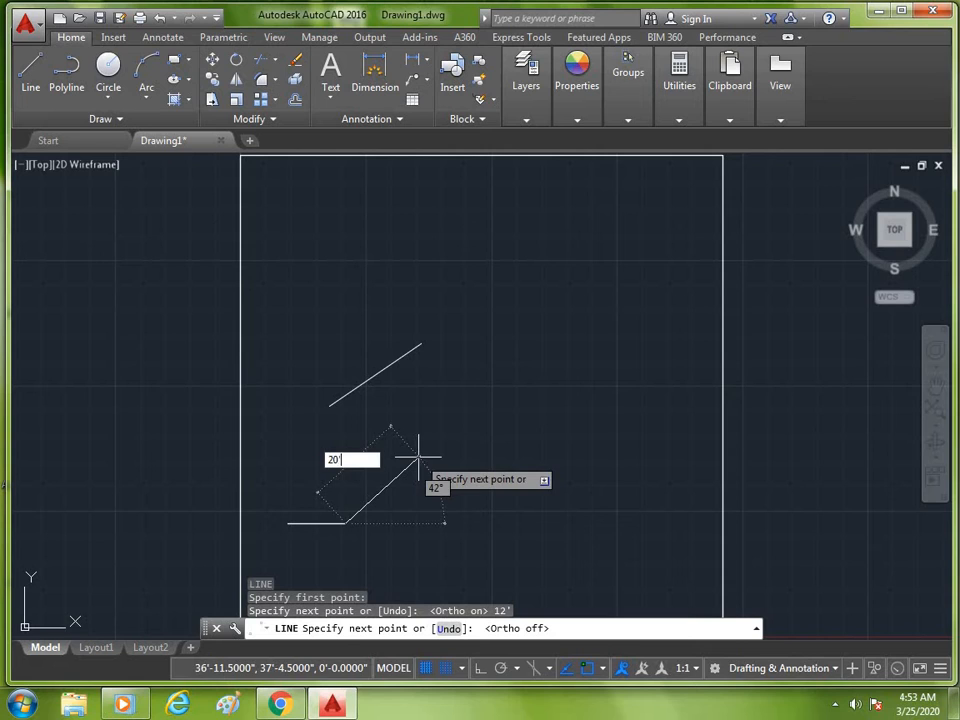
key(Return)
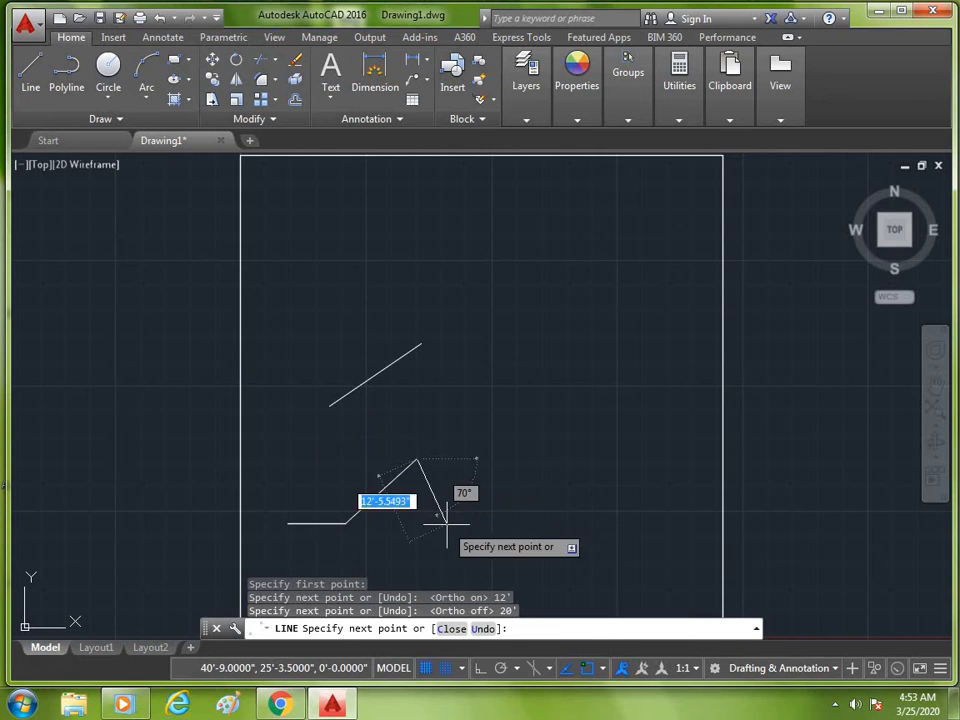
text(20)
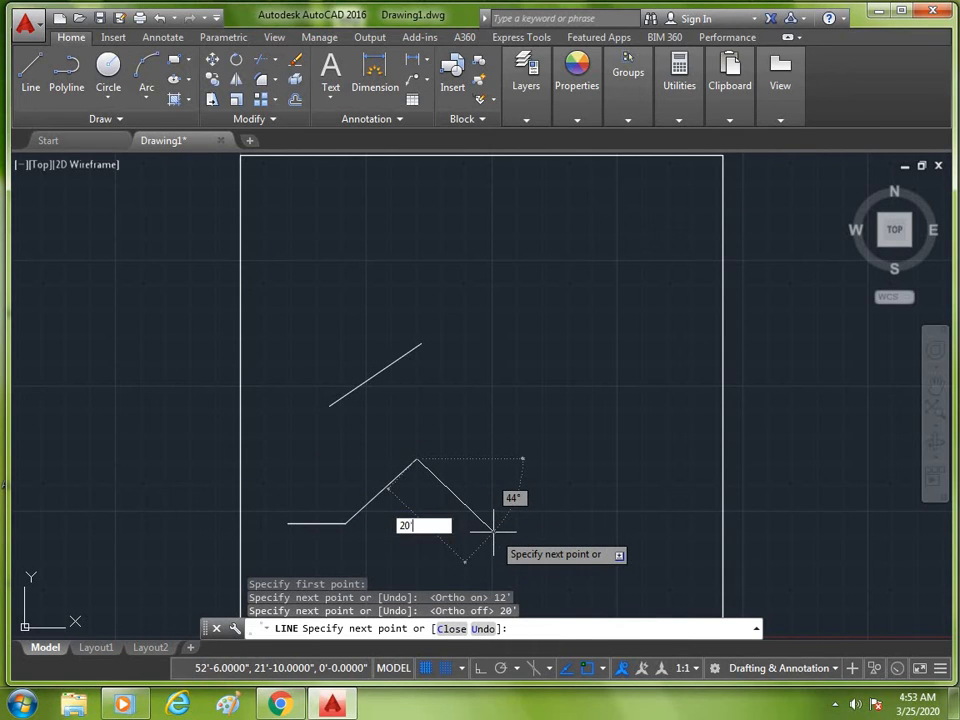
key(Return)
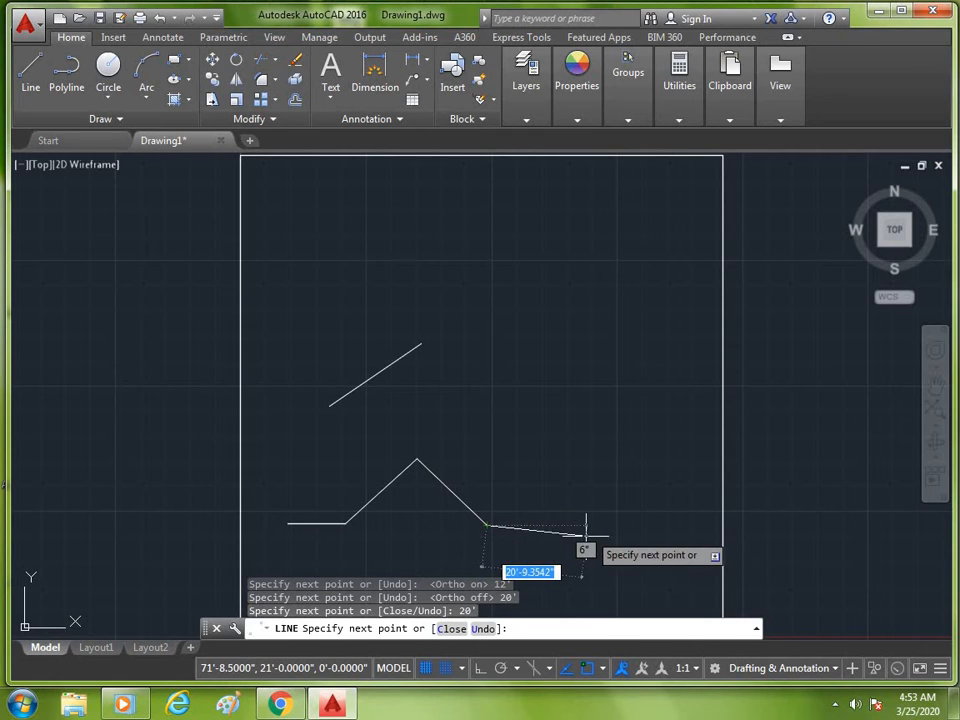
With Ortho on, finish the line with a 20' horizontal segment to the right and end the command
key(F8)
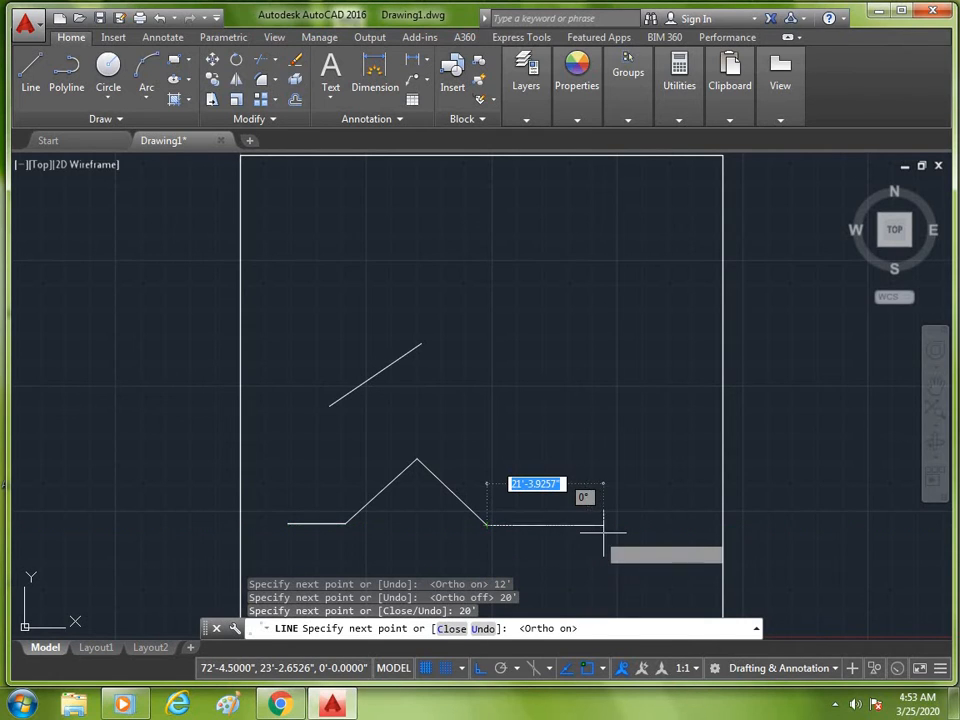
text(20)
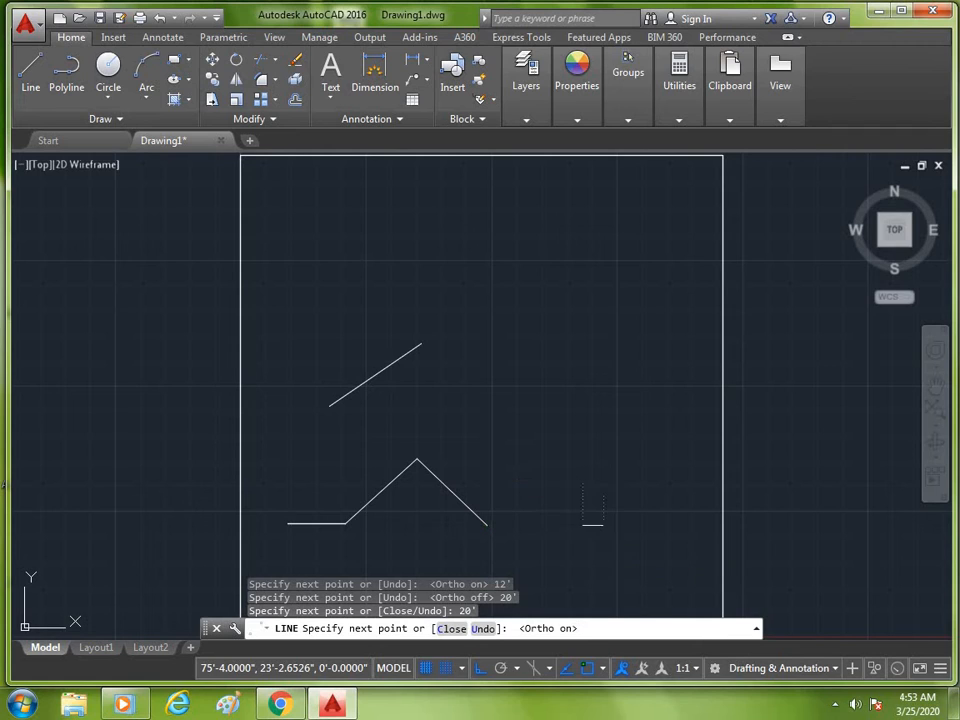
key(Return)
key(Escape)
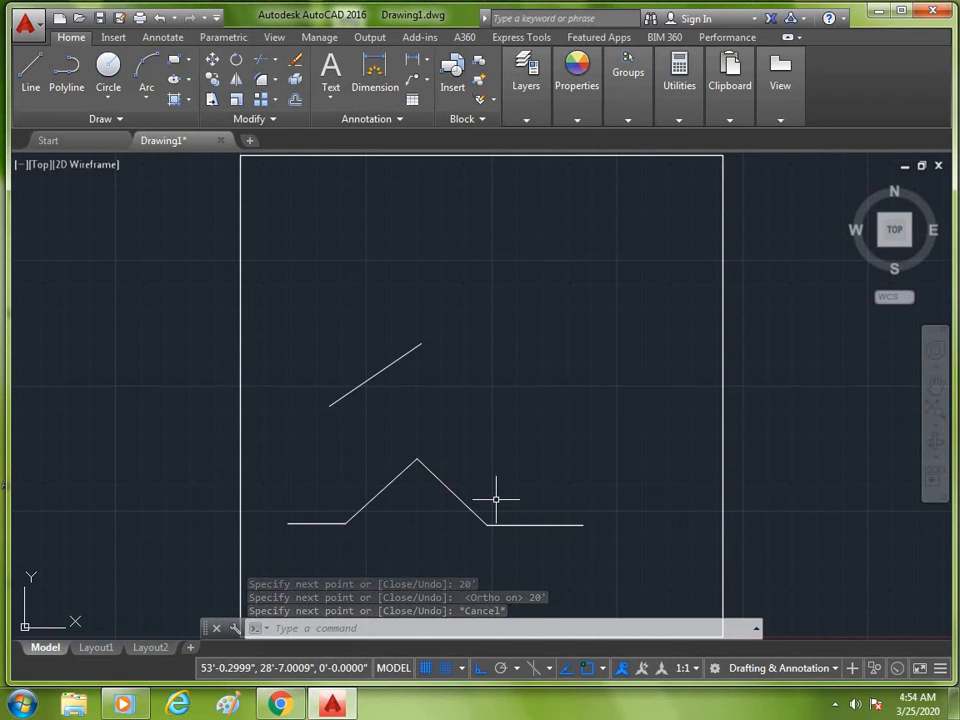
Erase the inclined line and all segments of the connected line inside the sheet border using a crossing selection
text(e)
key(Return)
click(648, 242)
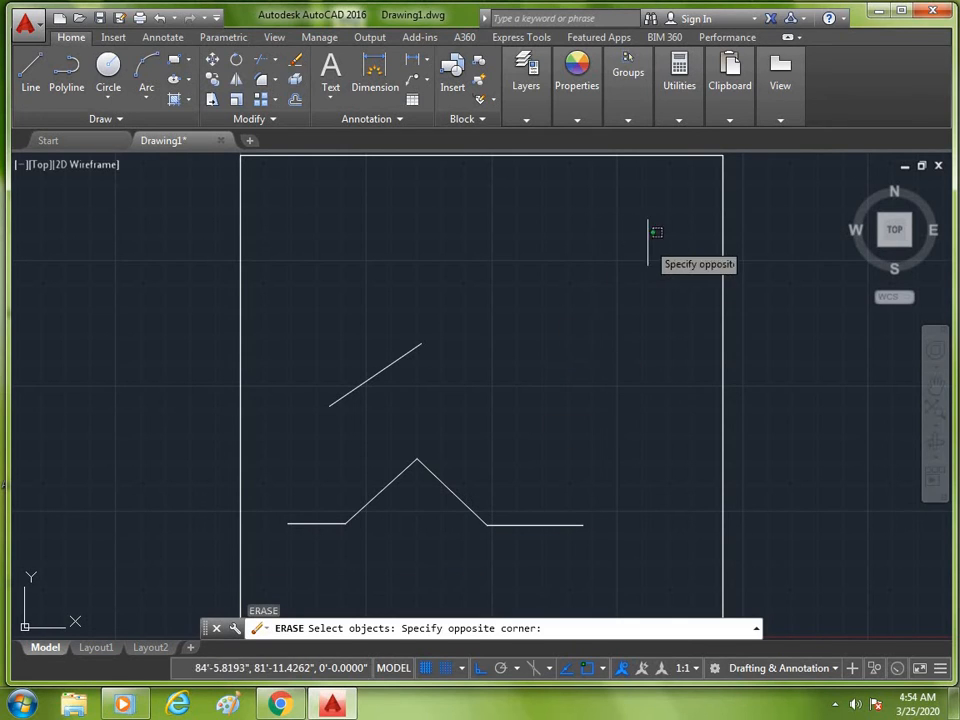
click(286, 577)
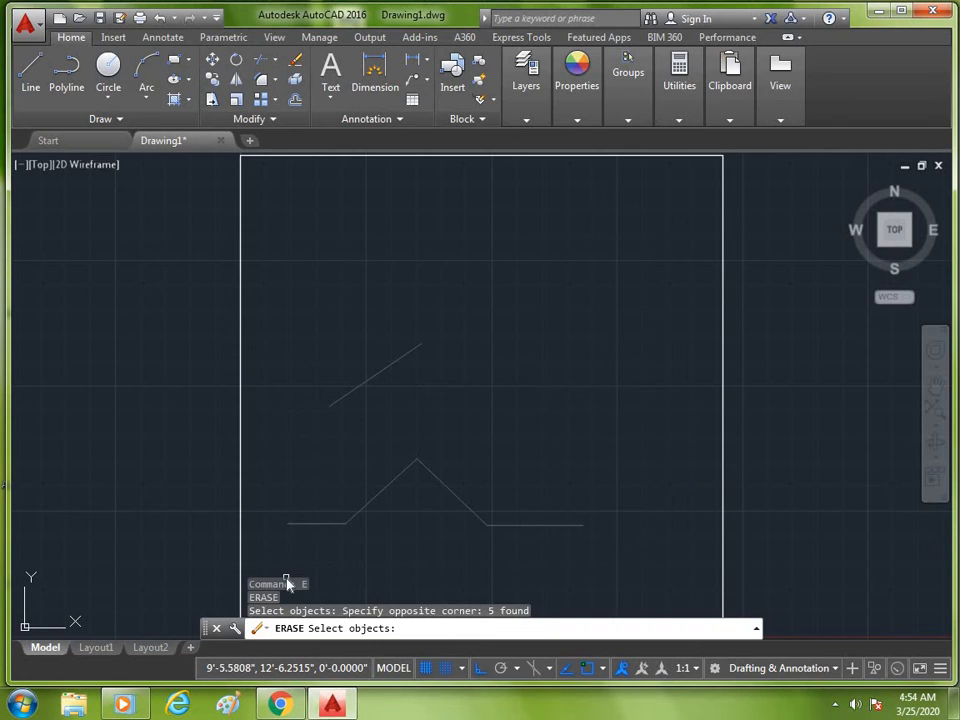
key(Return)
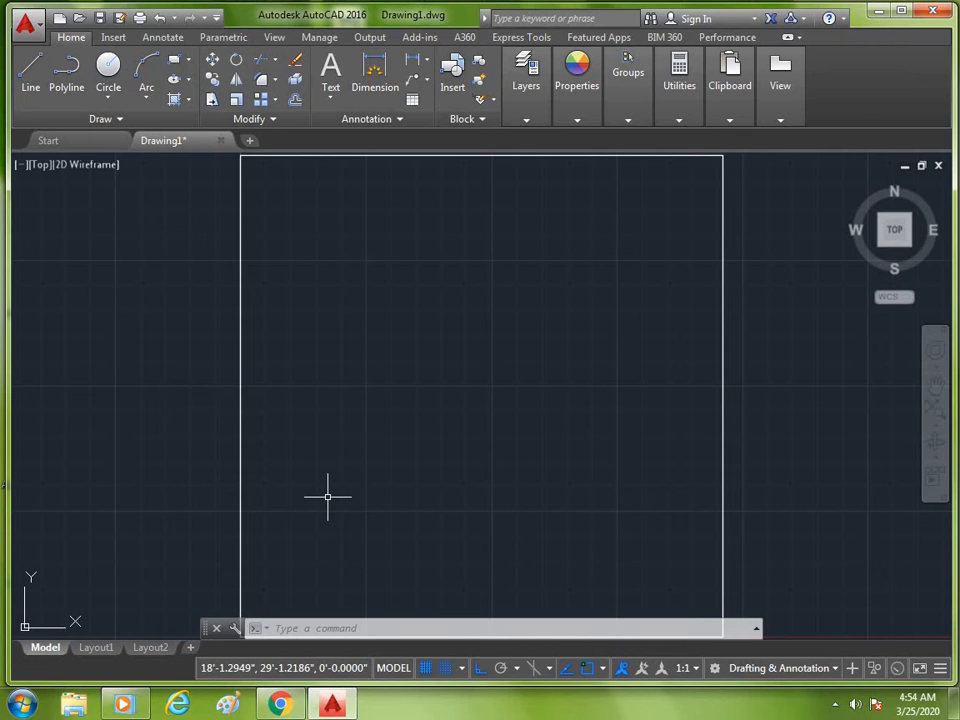
Start a square in the left half of the sheet with a 20' line to the right and a 20' line down
text(l)
key(Return)
click(343, 327)
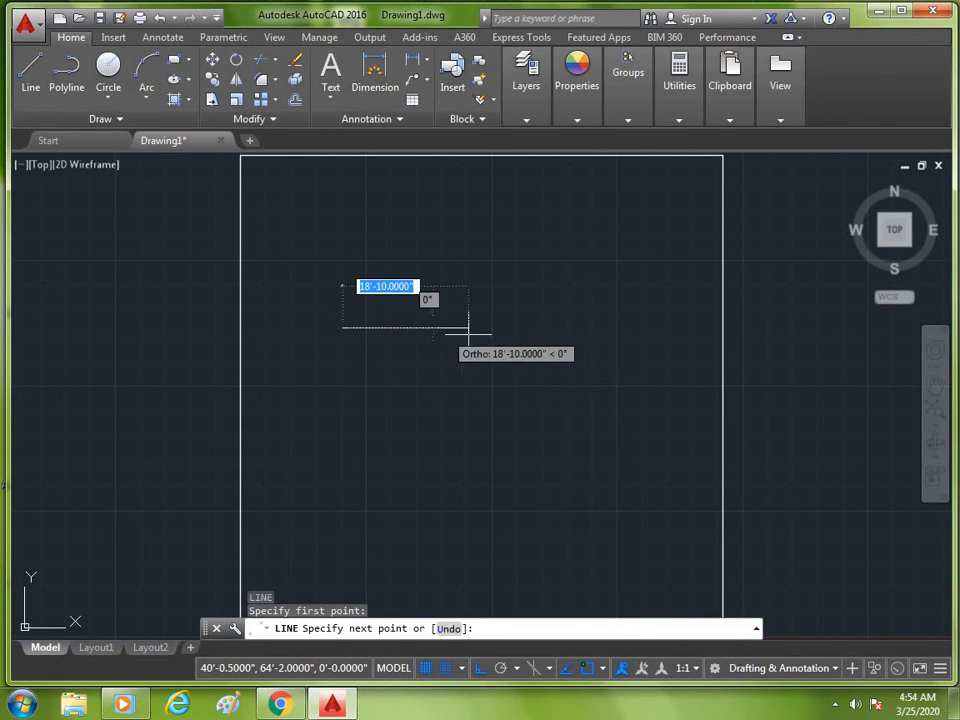
text(2)
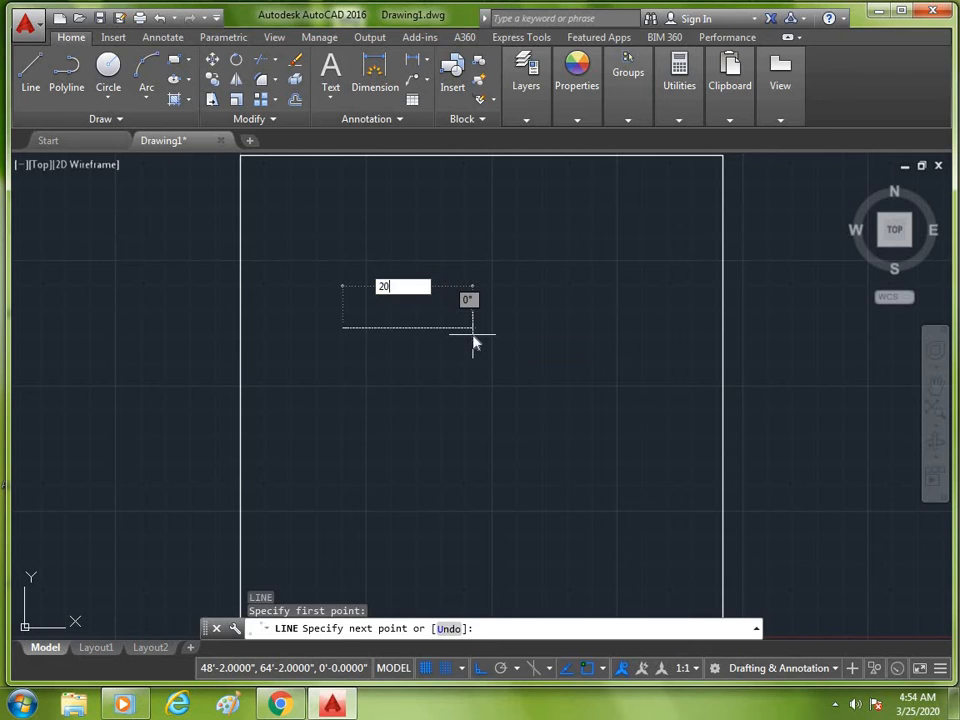
text(0)
key(Return)
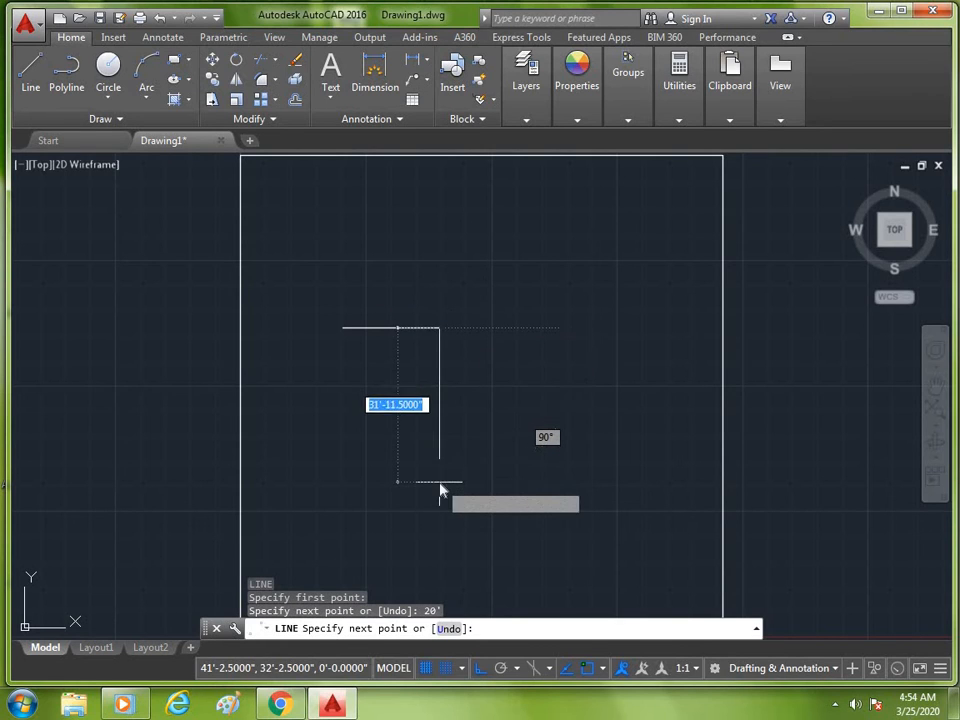
text(20)
key(Return)
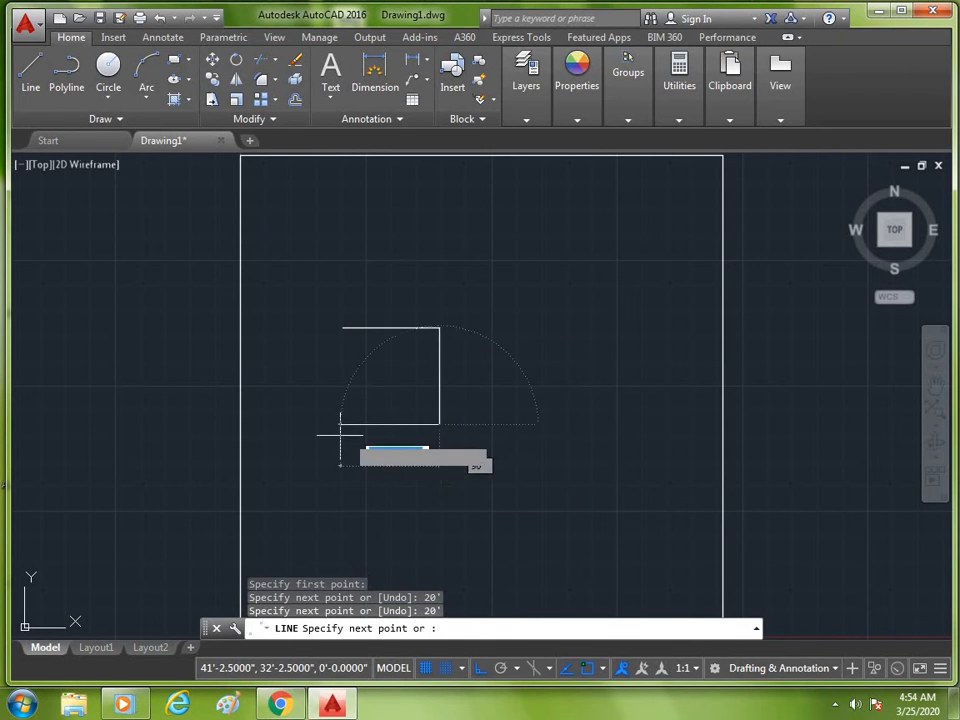
Complete the square with a 20' segment to the left and a 20' segment up to the starting point
text(20)
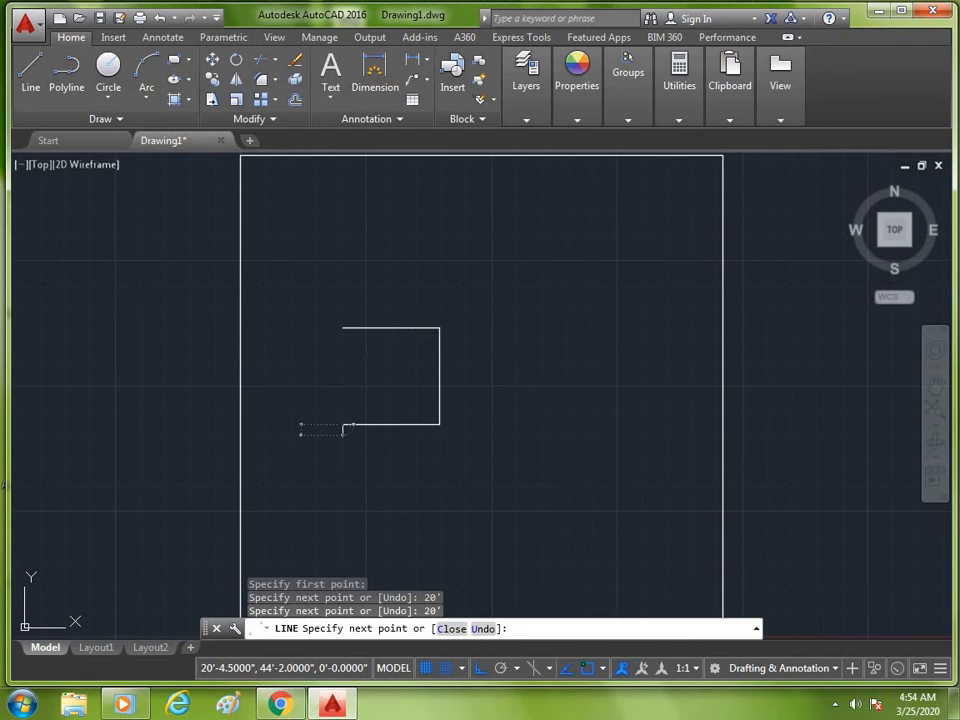
key(Return)
text(20')
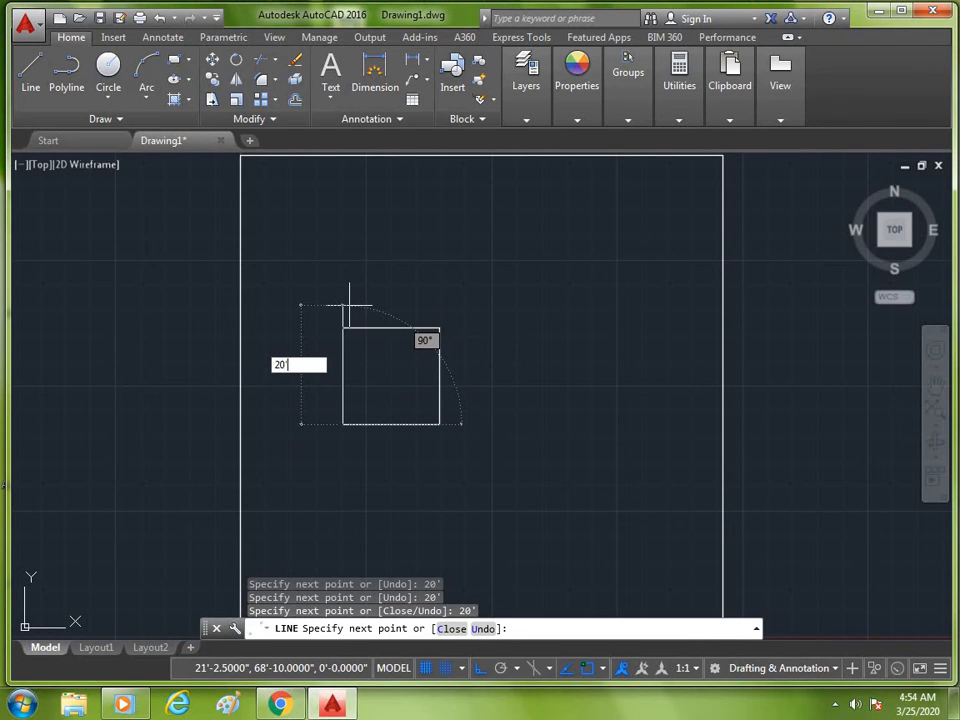
key(Return)
key(Escape)
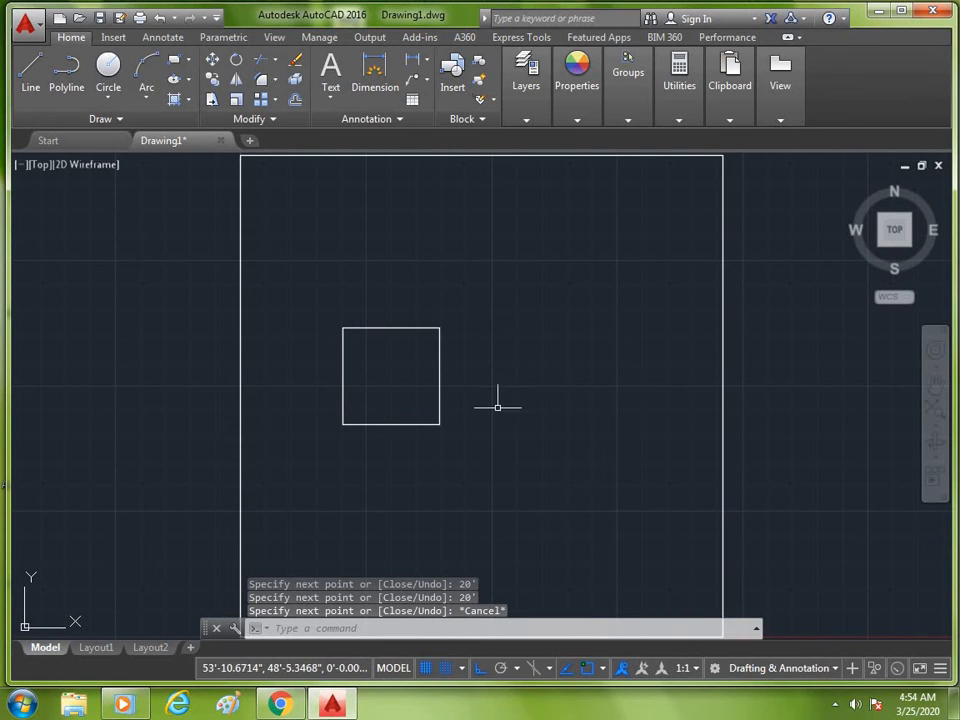
Measure the square's bottom side and right side with the DIST command, from corner to corner
scroll(384, 434, up, 2)
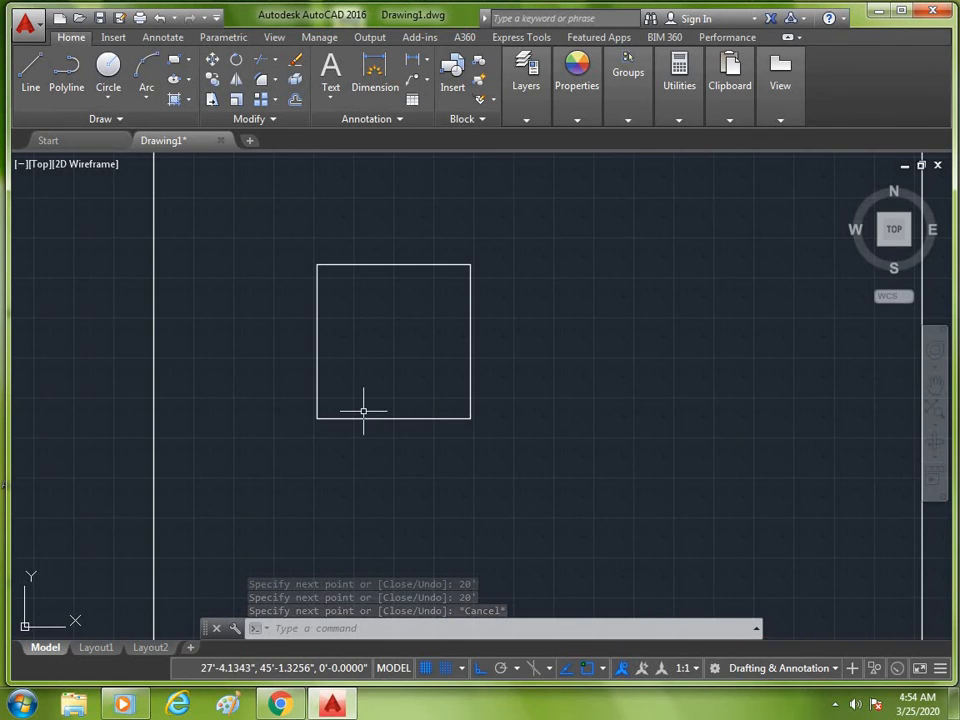
text(DI)
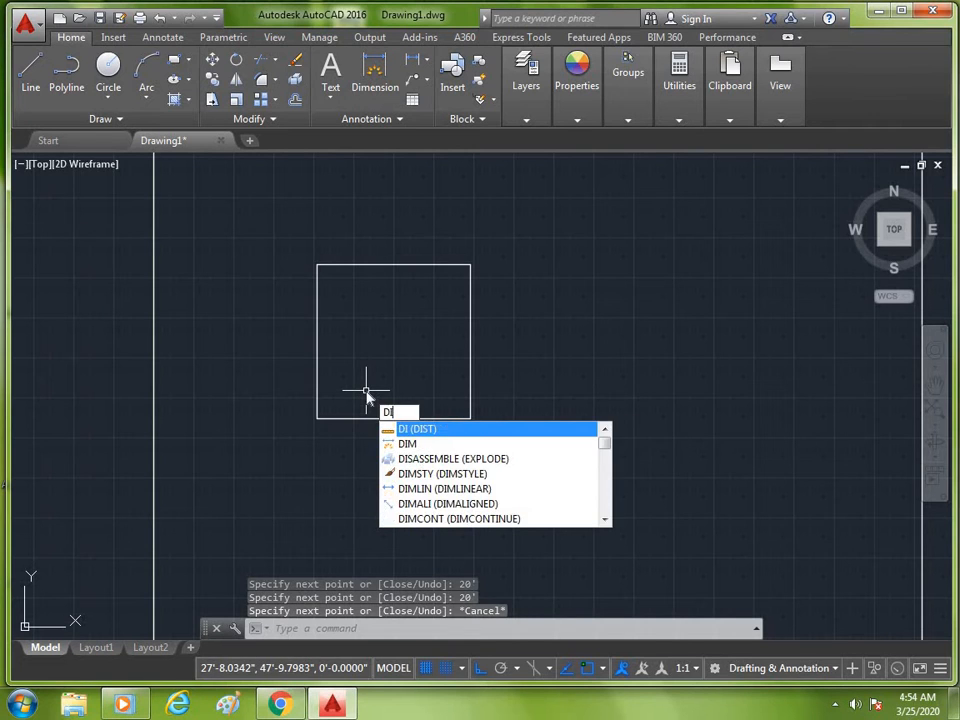
key(Return)
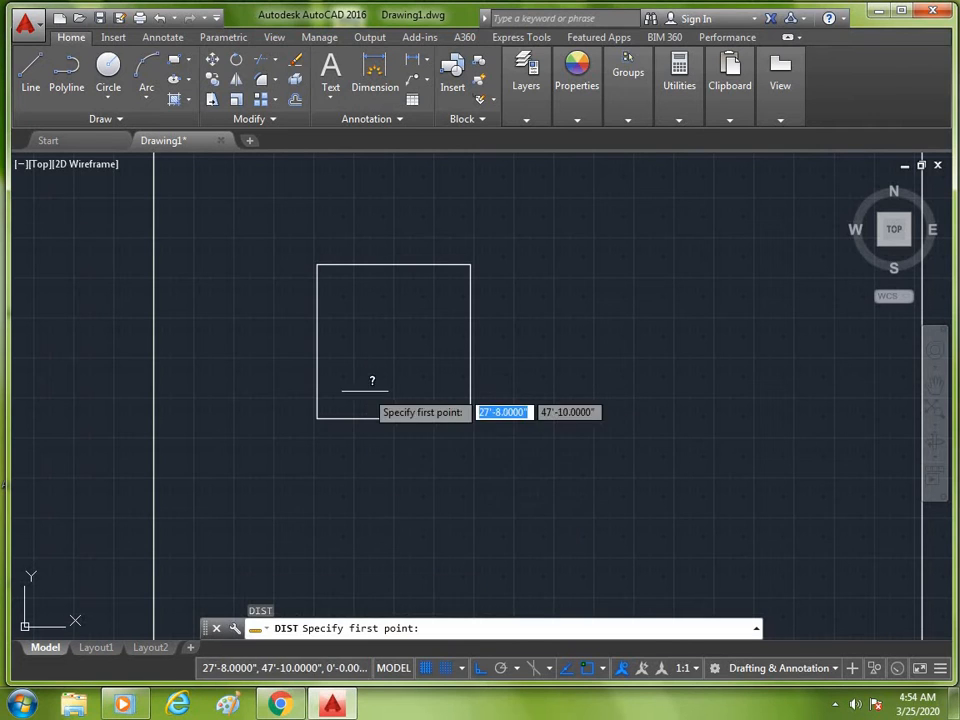
click(318, 417)
click(469, 419)
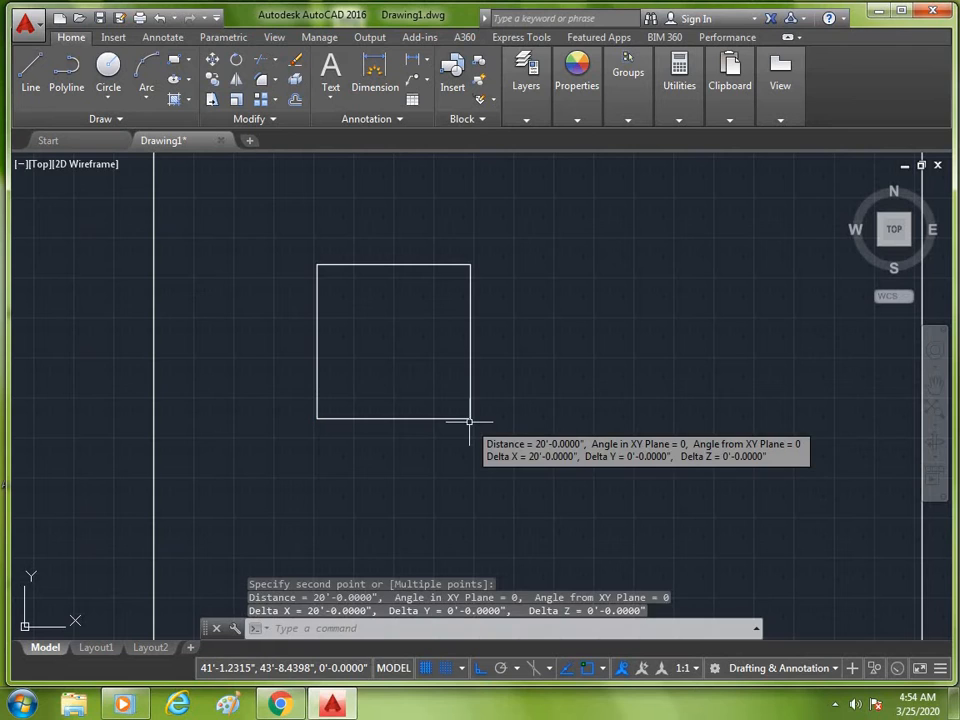
key(Return)
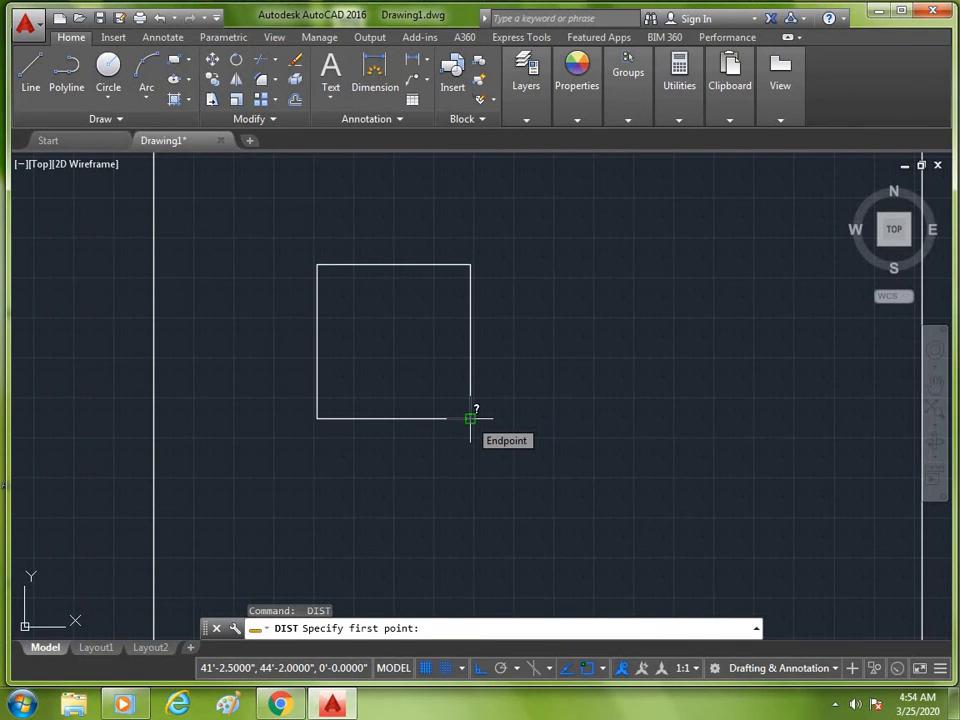
click(470, 418)
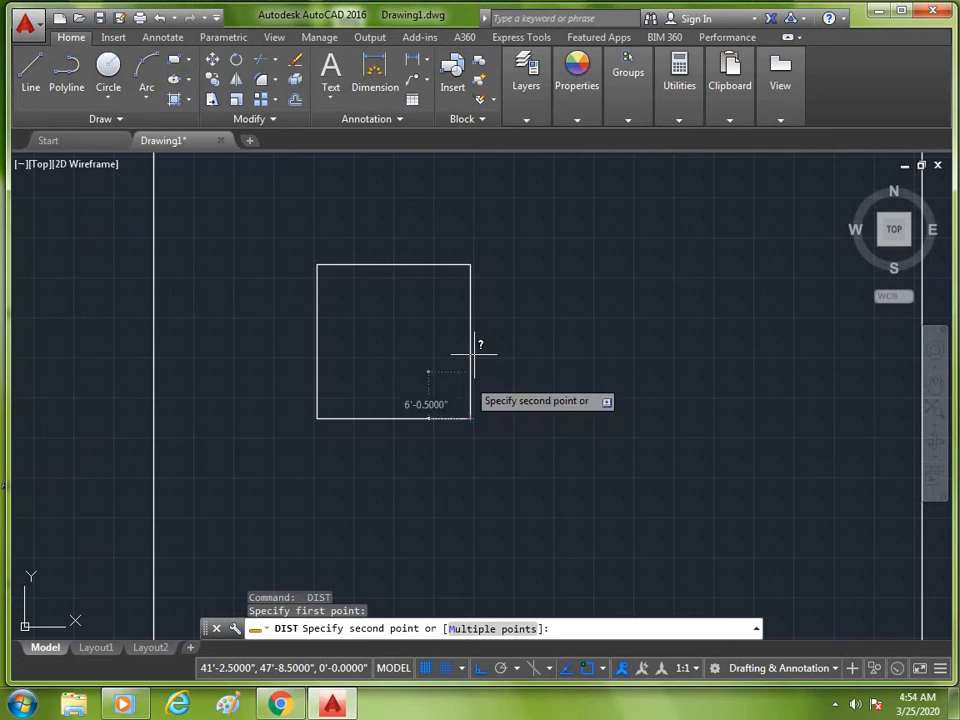
click(470, 264)
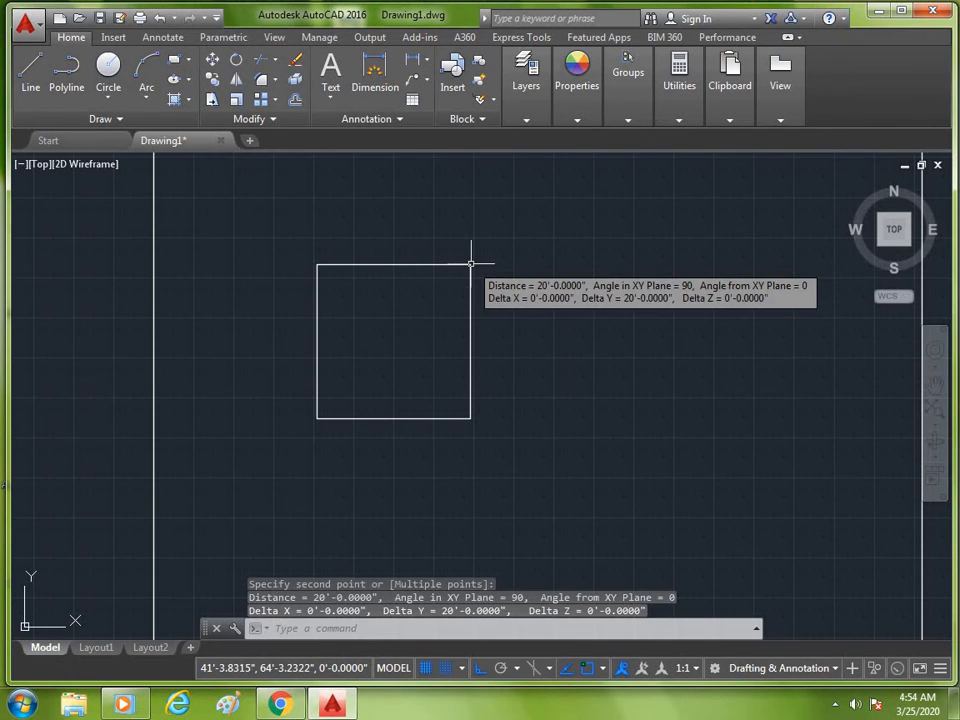
key(Escape)
Erase the square with a crossing selection and zoom to all of the drawing
text(e)
key(Return)
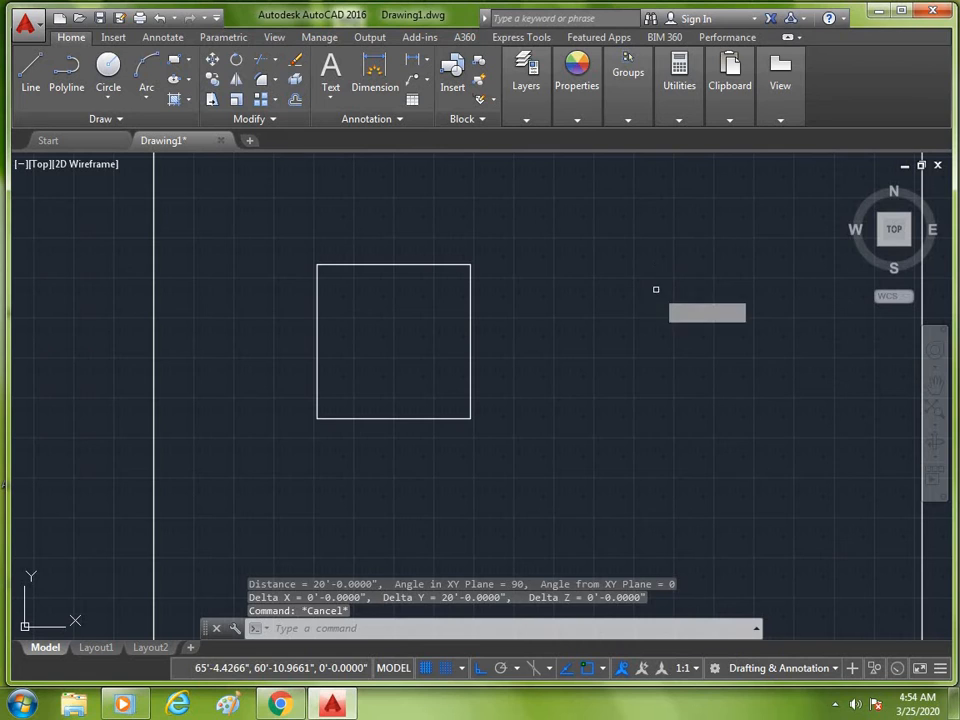
click(646, 231)
click(243, 477)
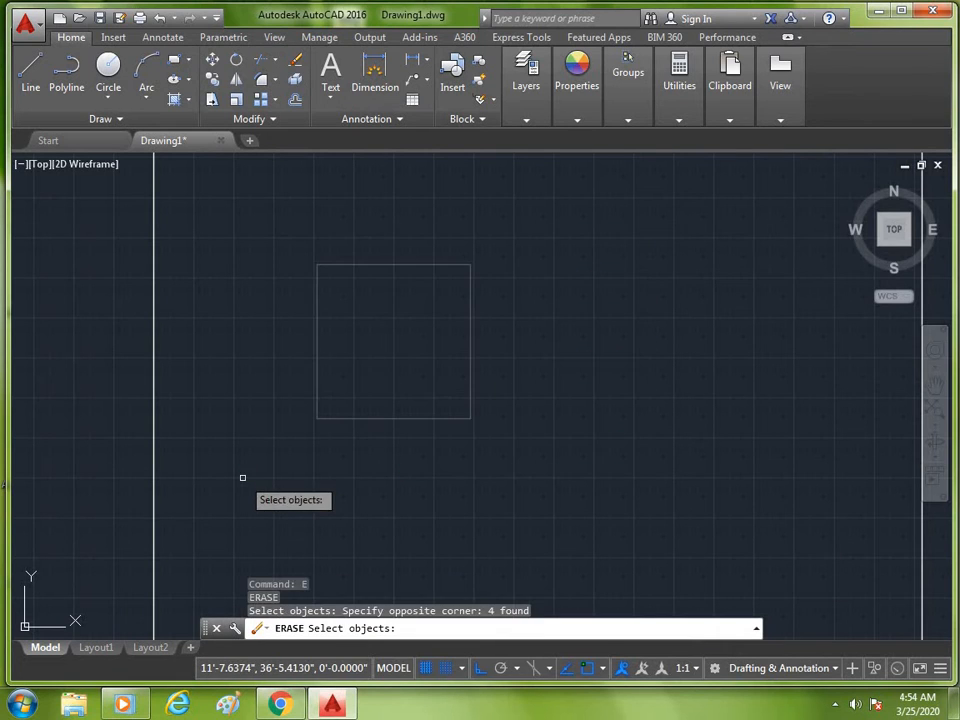
key(Return)
text(z)
key(Return)
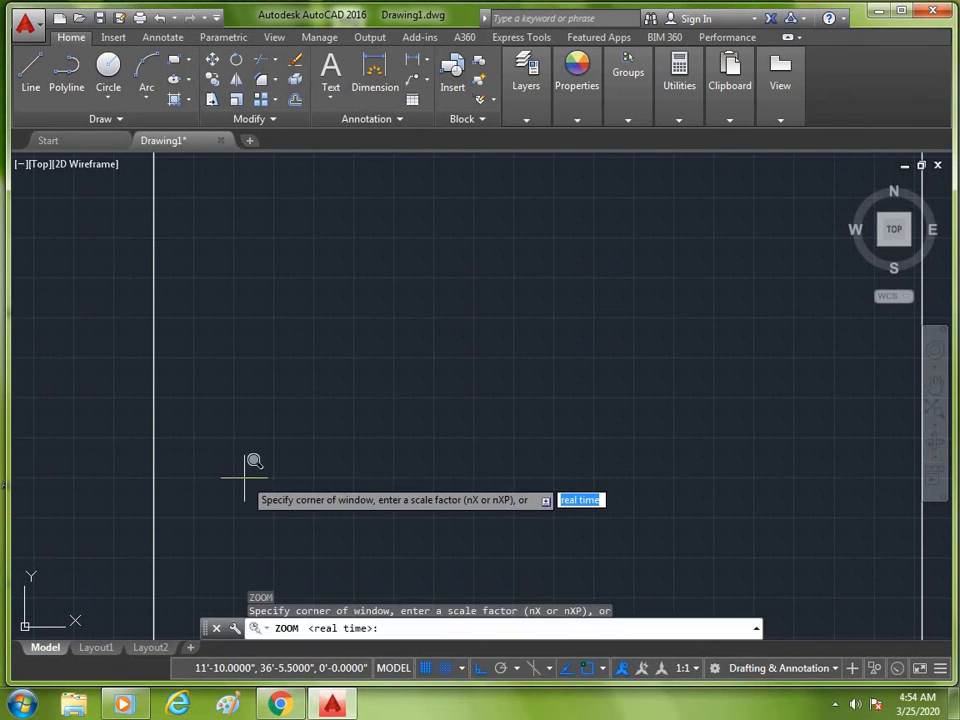
text(a)
key(Return)
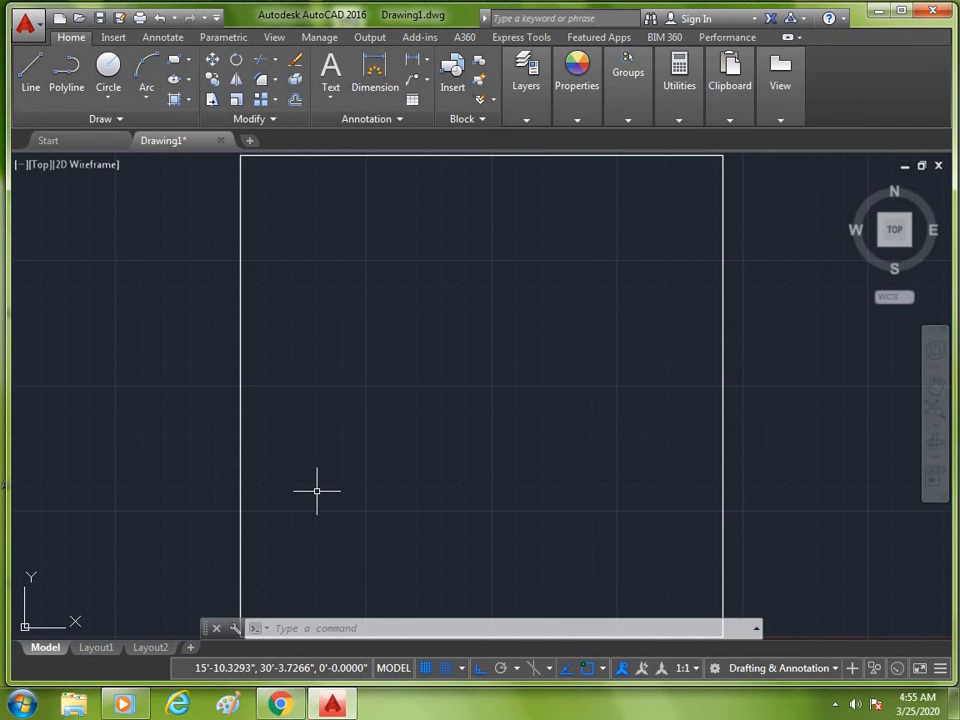
Look at the Ray tool among the additional drawing commands, and open the Lines Word document from the desktop
click(120, 121)
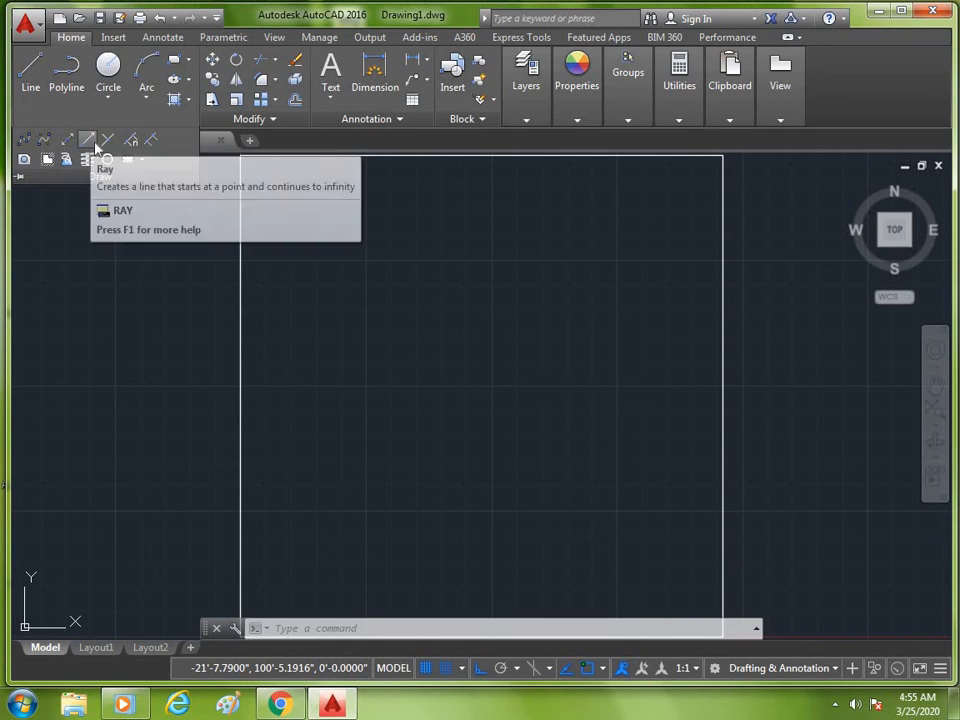
click(874, 11)
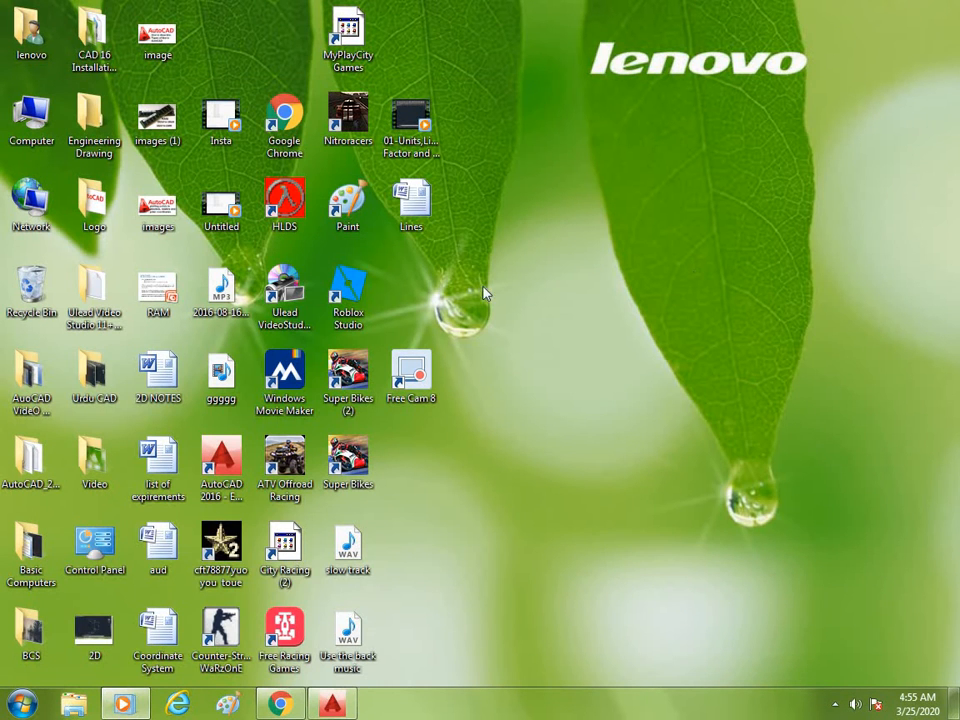
double_click(420, 208)
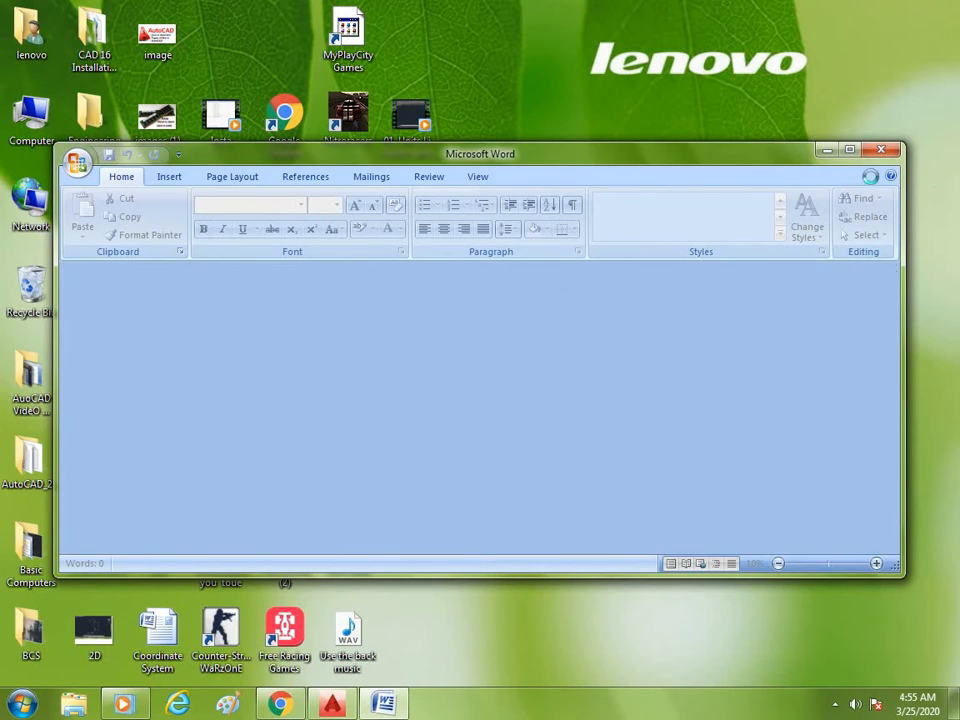
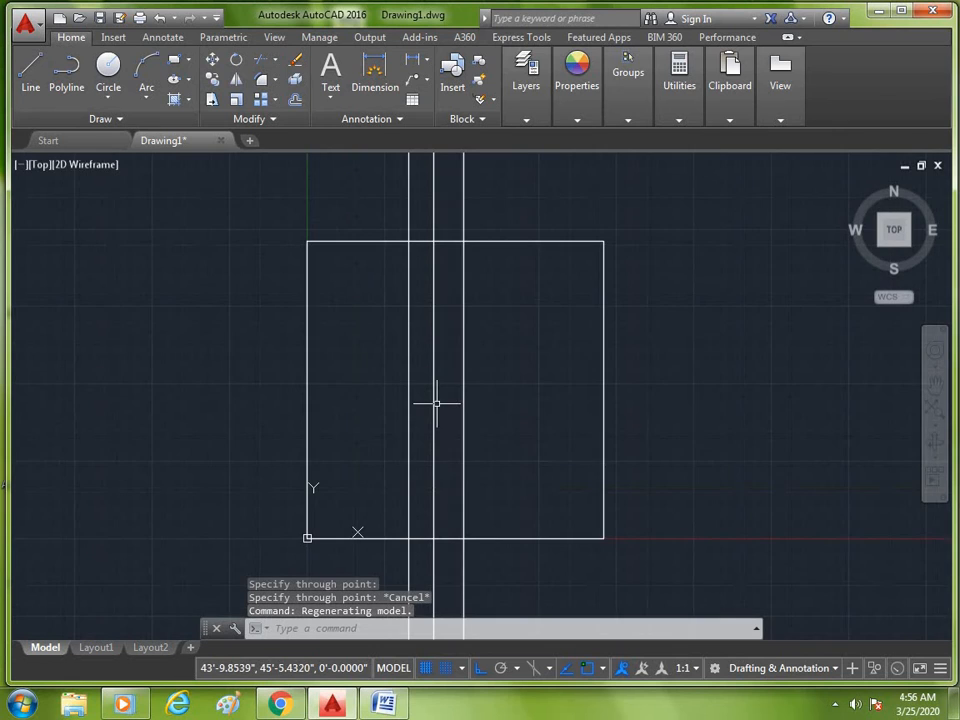
Draw four horizontal construction lines with XLINE's Hor option, crossing the vertical construction lines near the middle of the sheet
scroll(436, 403, down, 4)
scroll(436, 403, up, 6)
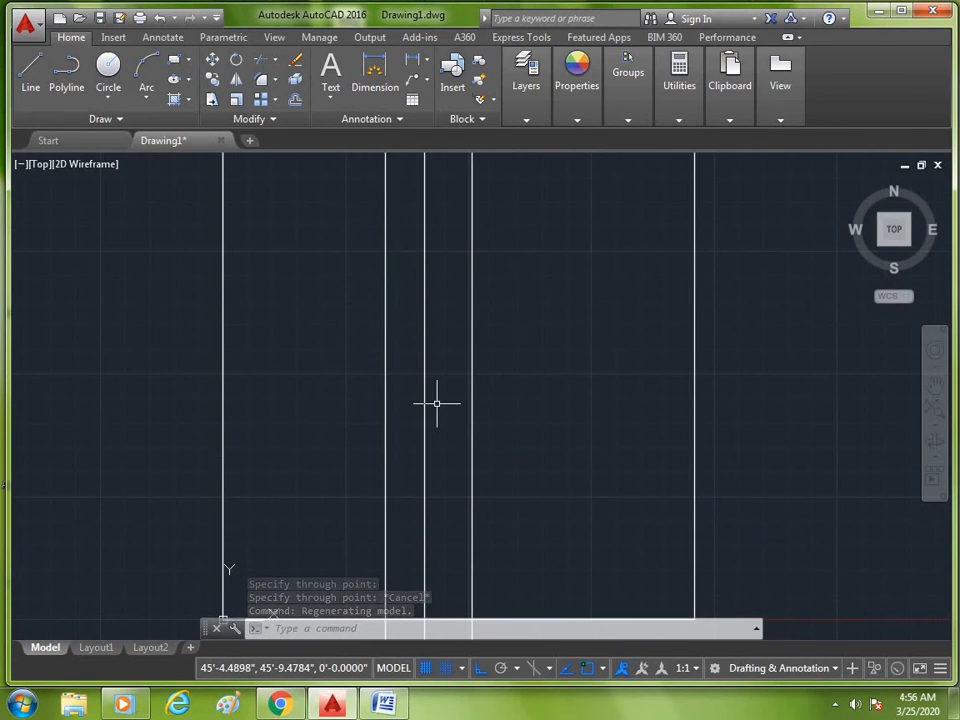
scroll(436, 403, down, 4)
scroll(437, 398, up, 5)
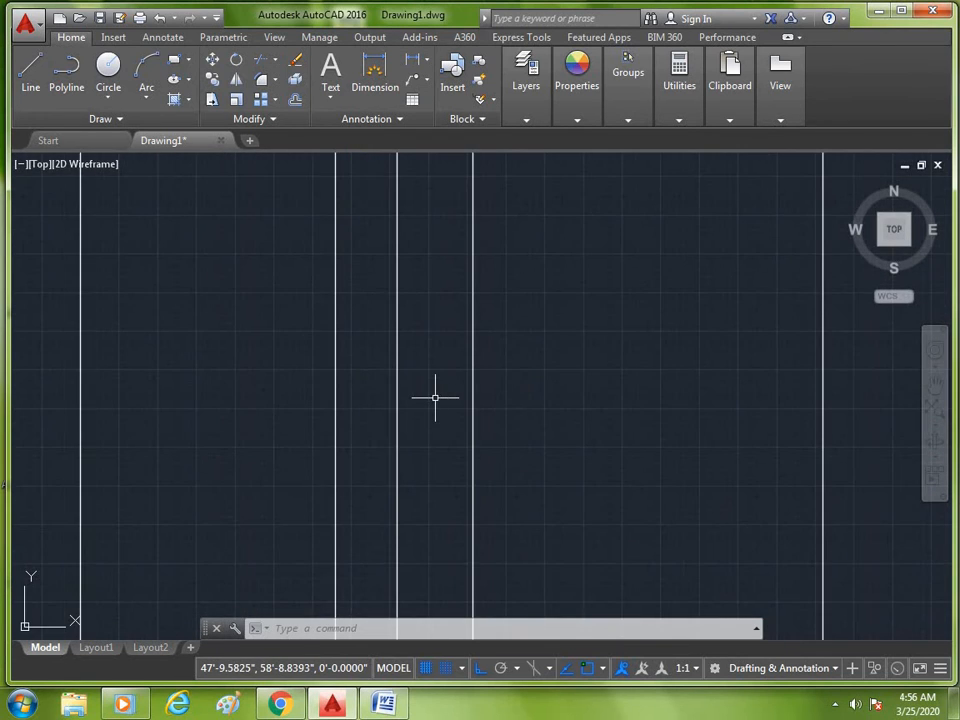
text(xl)
key(Return)
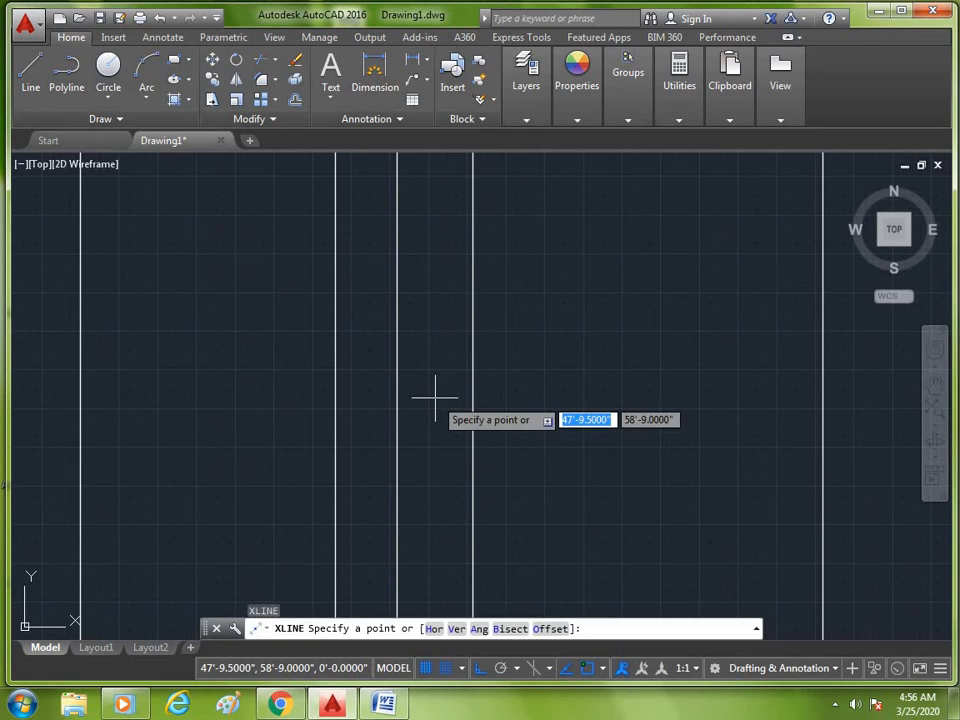
text(h)
key(Return)
click(439, 354)
click(439, 390)
click(439, 436)
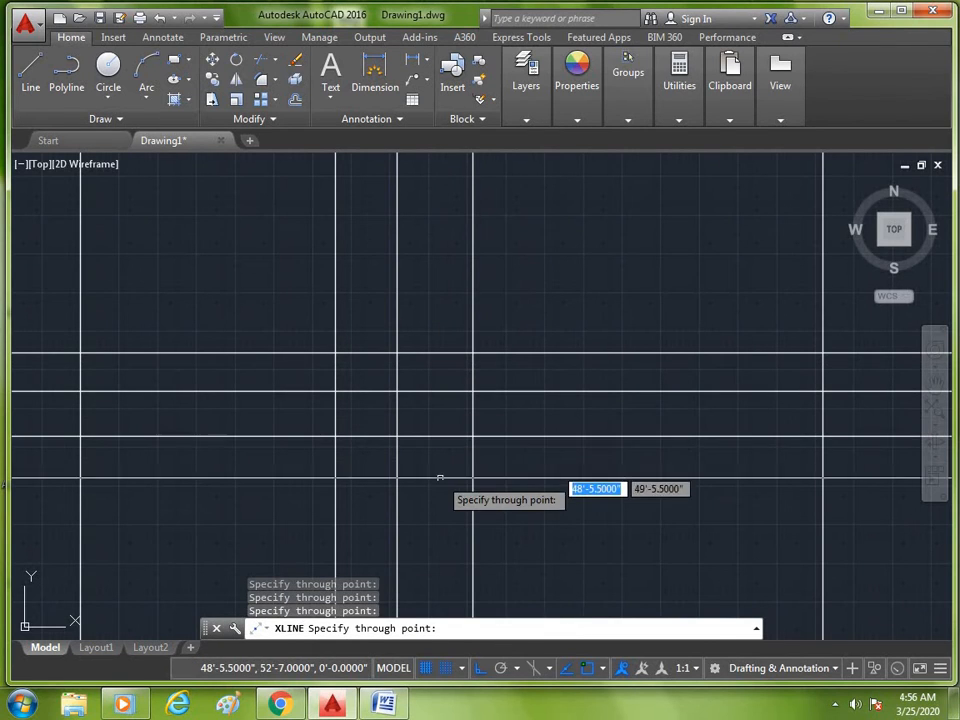
key(Escape)
Draw five parallel construction lines at a 45° angle through the crossing of the horizontal and vertical ones
text(xl a 45)
click(460, 432)
click(436, 408)
click(400, 372)
click(381, 353)
click(351, 325)
key(Escape)
scroll(386, 387, down, 2)
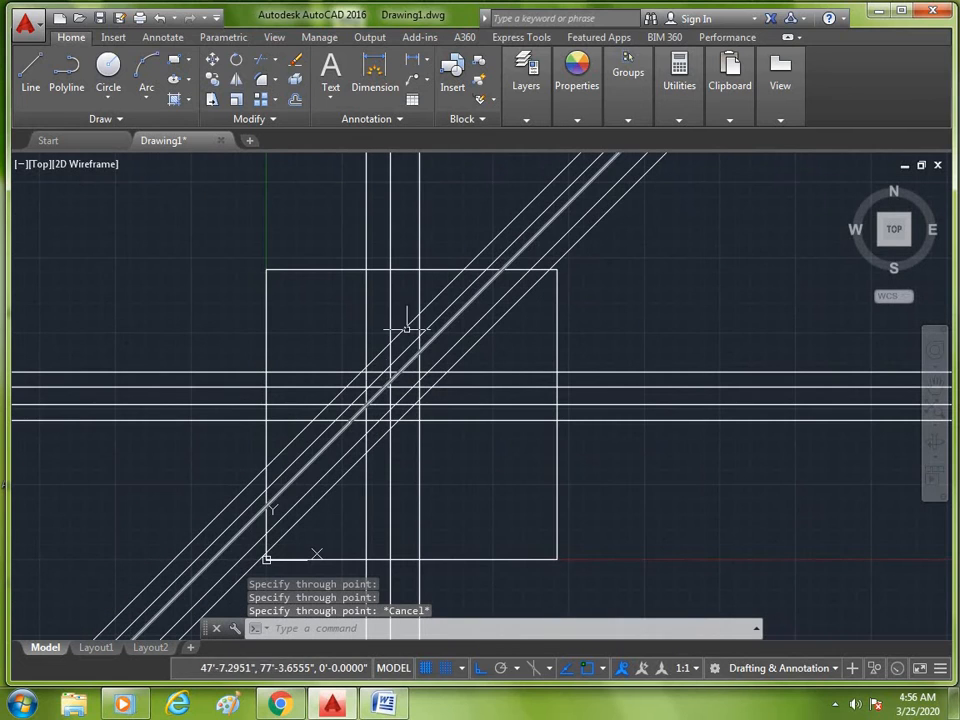
Erase all the vertical, horizontal and 45° construction lines with a crossing selection and zoom to all of the drawing
text(e)
key(Return)
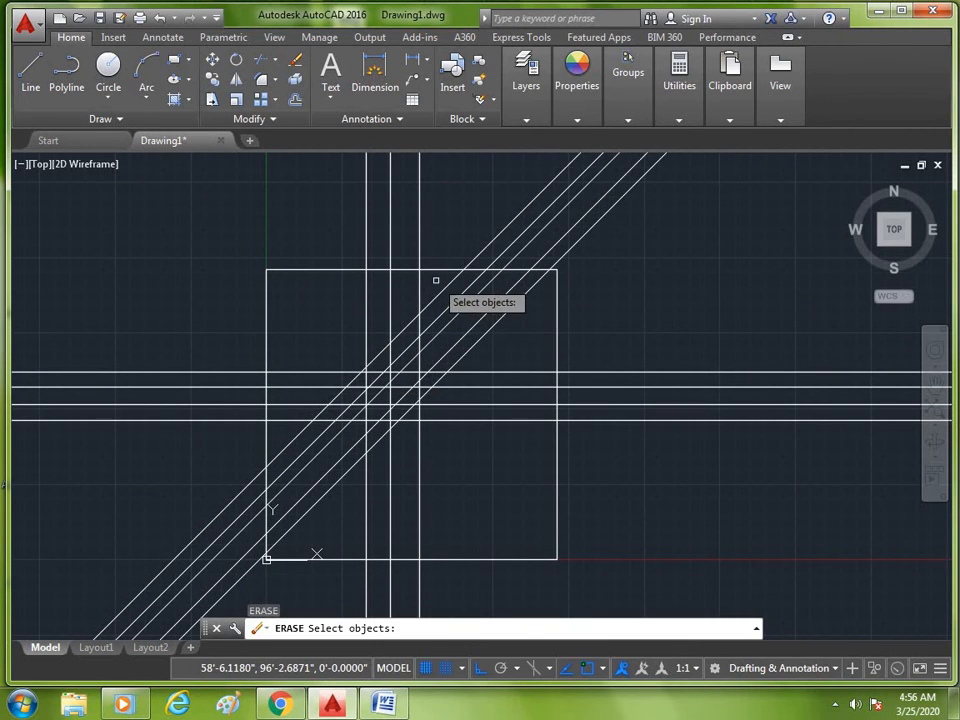
click(436, 280)
click(338, 537)
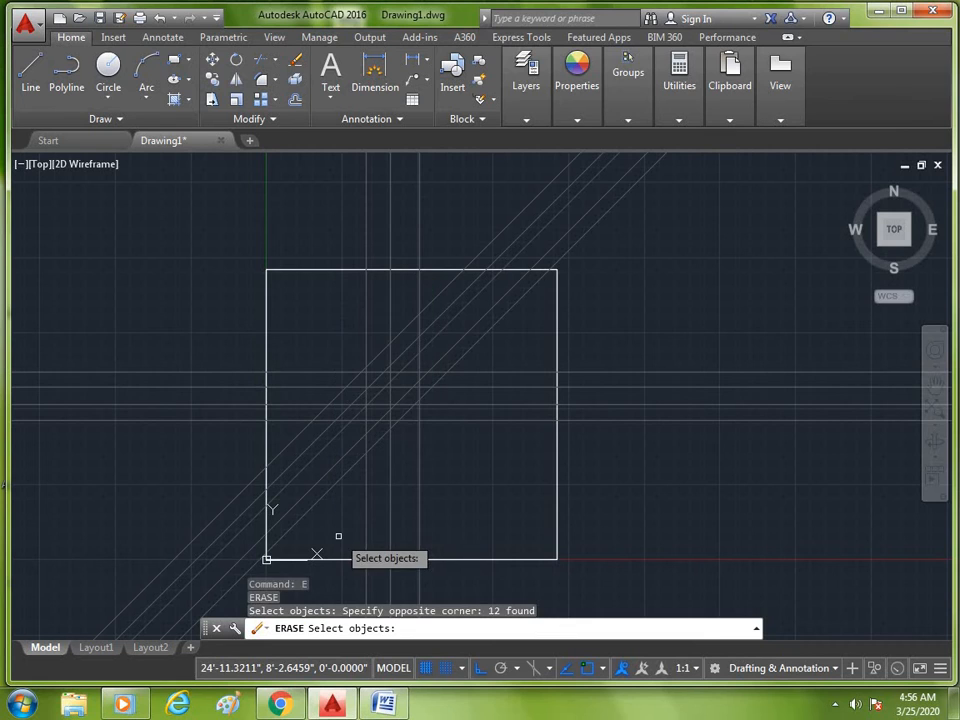
key(Return)
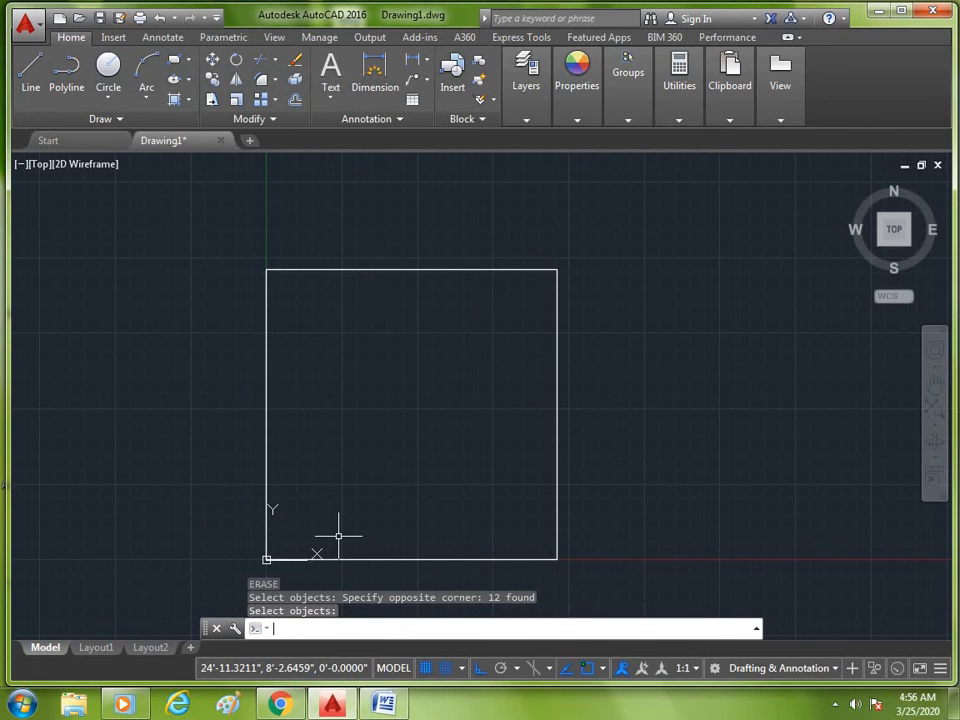
text(z)
key(Return)
scroll(338, 536, up, 3)
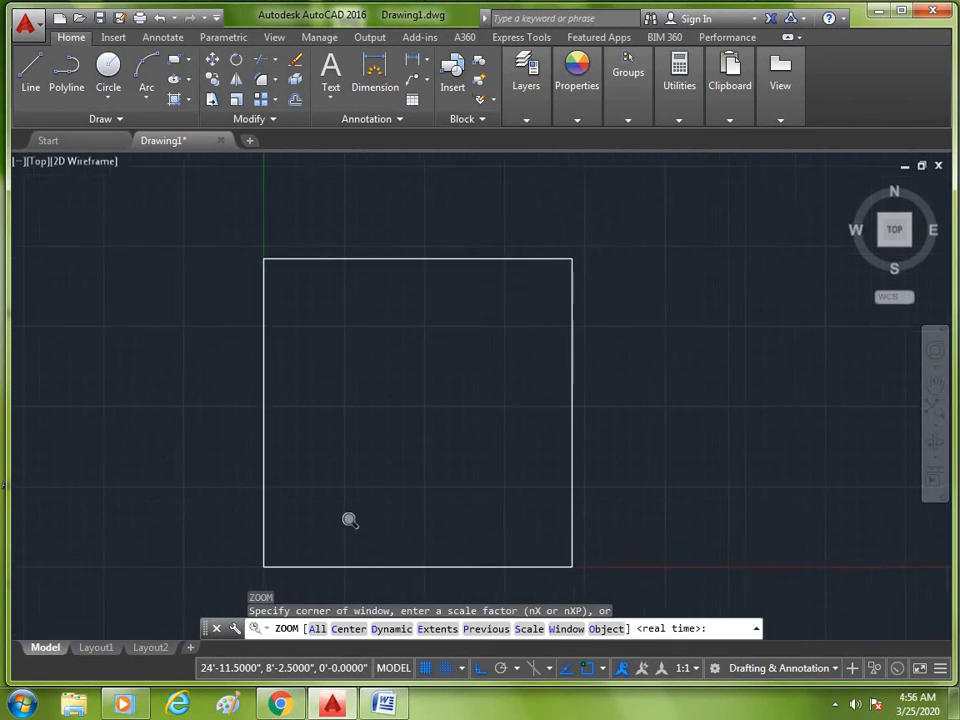
text(a)
key(Return)
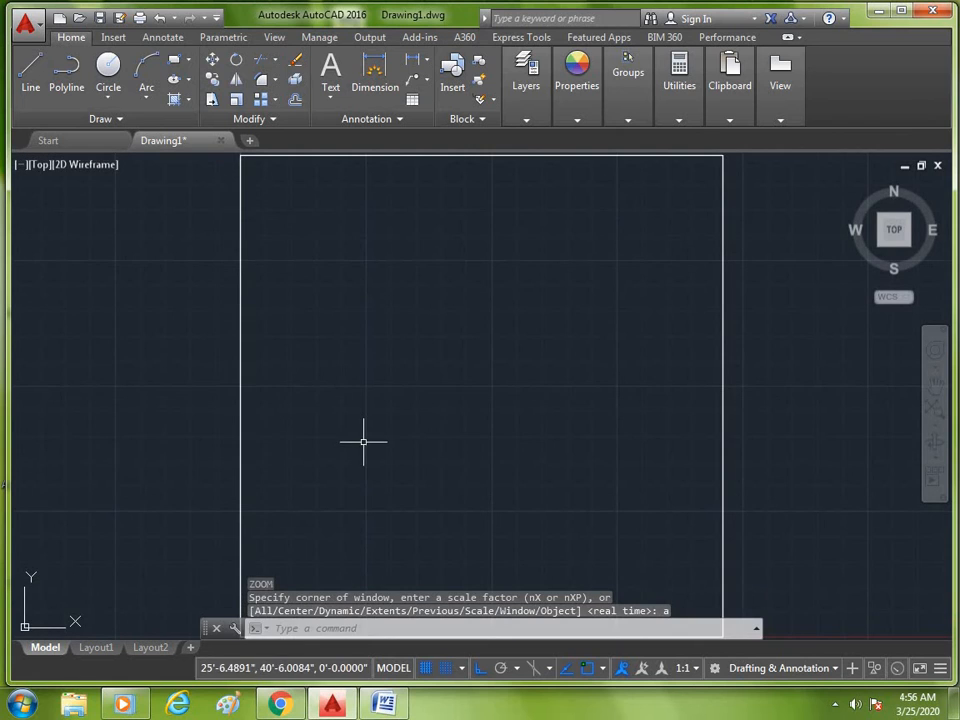
Switch to the Lines Word document, read the definition of the RAY line, and return to AutoCAD
click(384, 706)
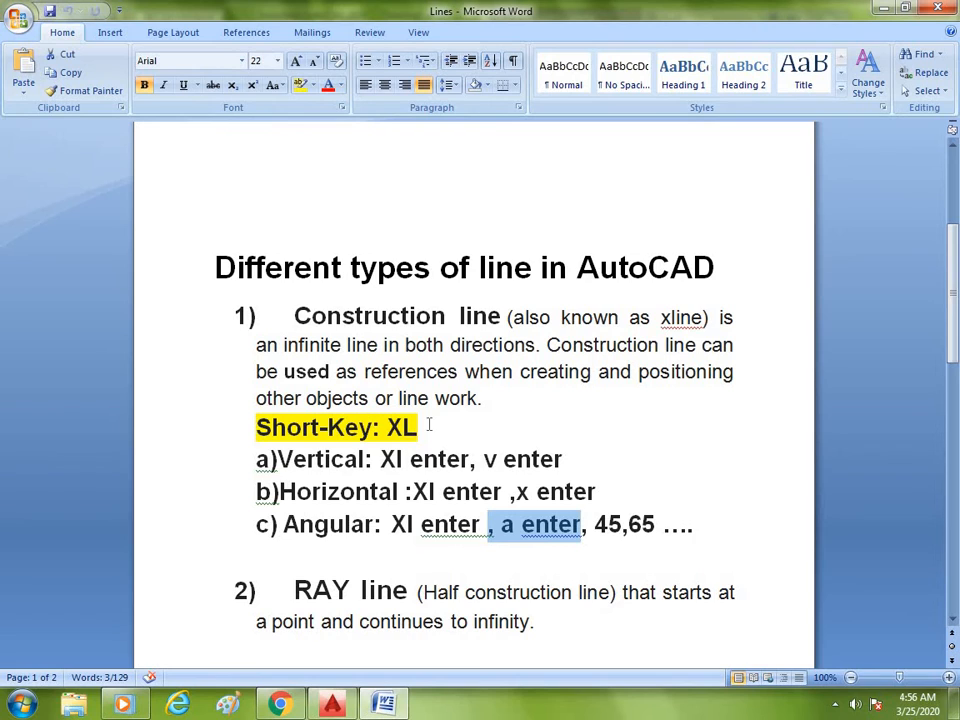
scroll(431, 432, down, 2)
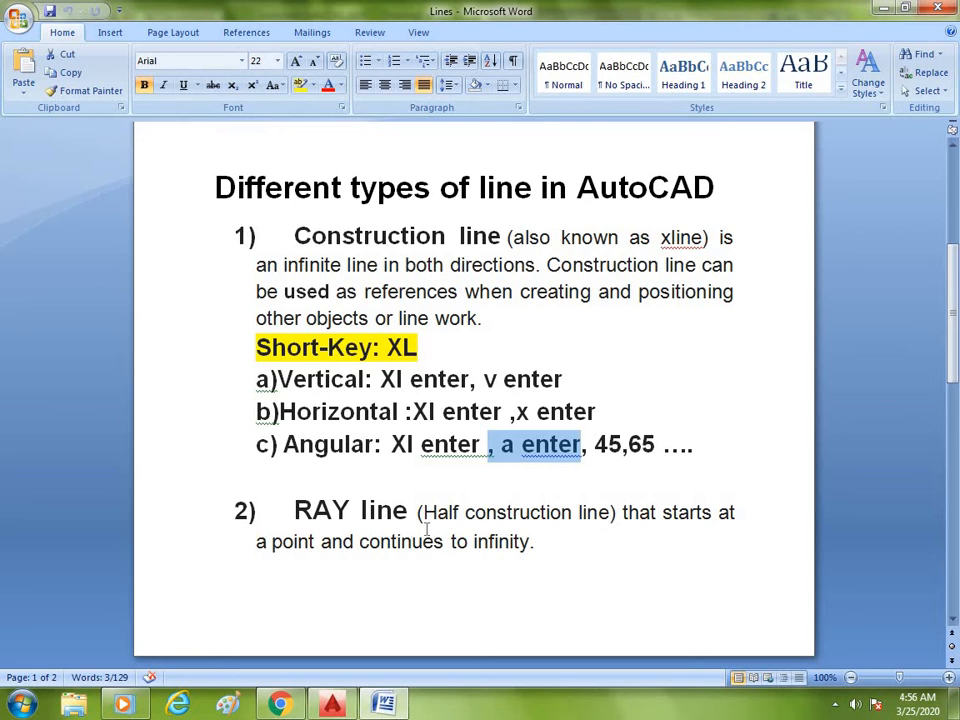
scroll(487, 511, down, 1)
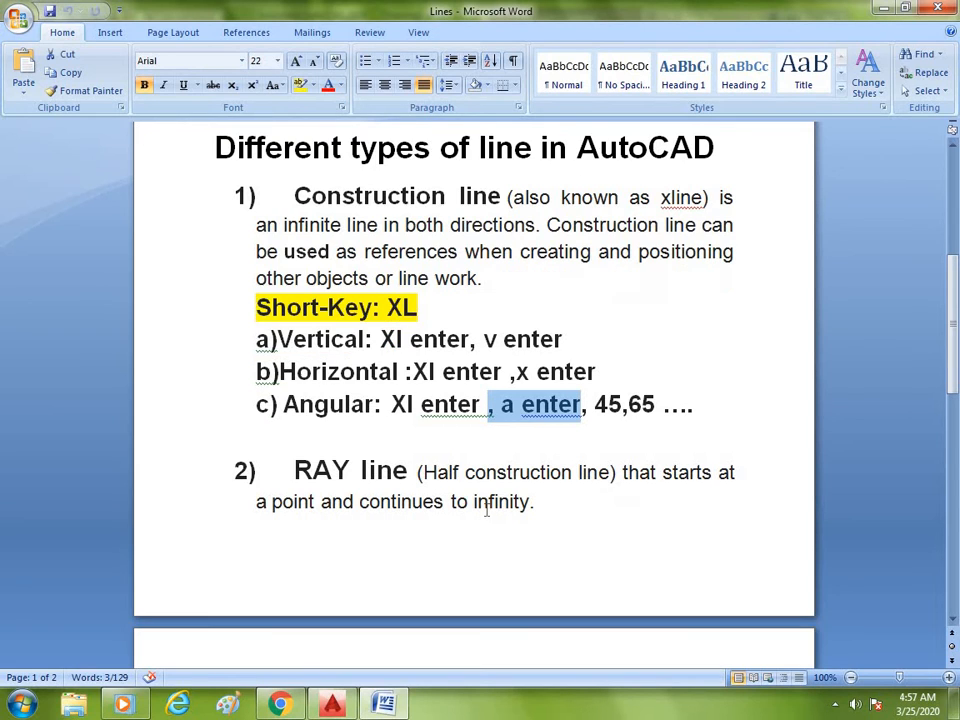
key(alt+Tab)
Preview a construction line through a point near the middle of the sheet and turn Ortho mode off
text(x)
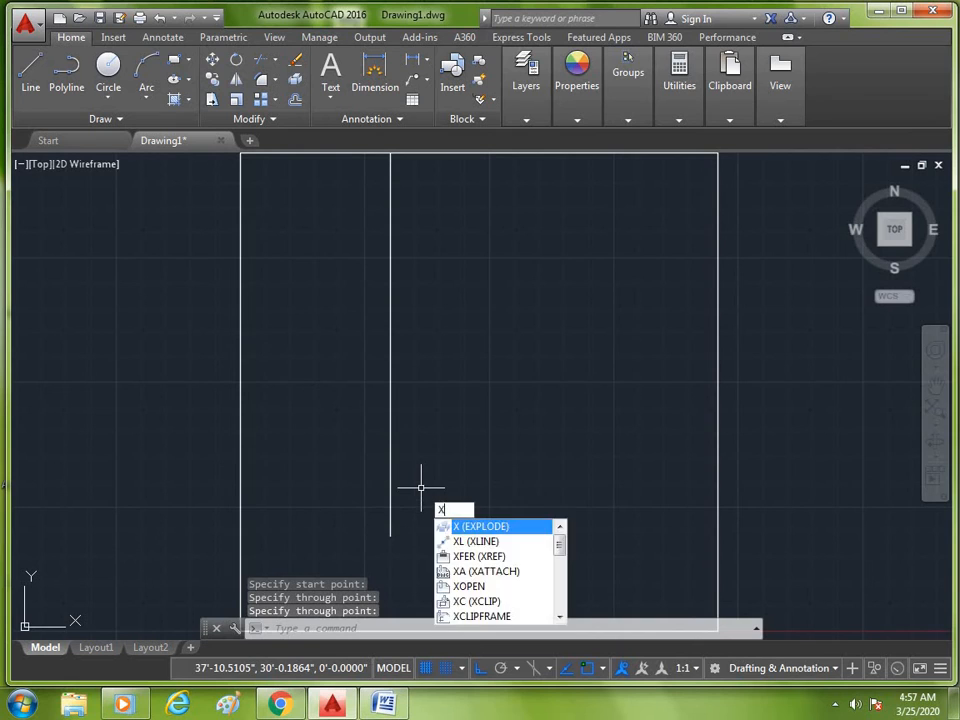
text(l)
key(Return)
click(478, 447)
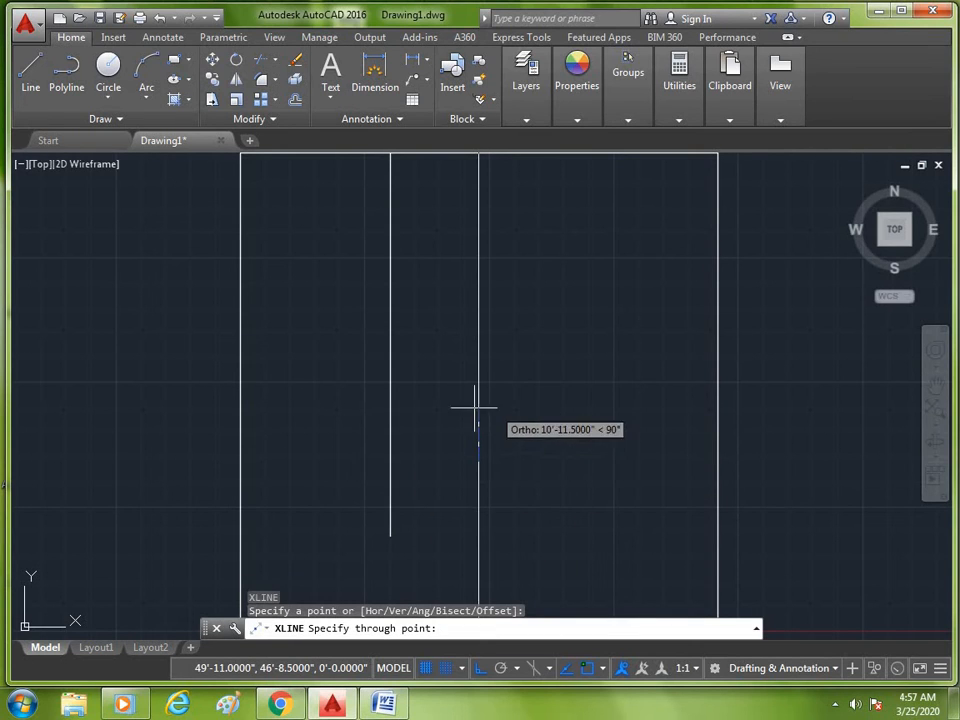
key(F8)
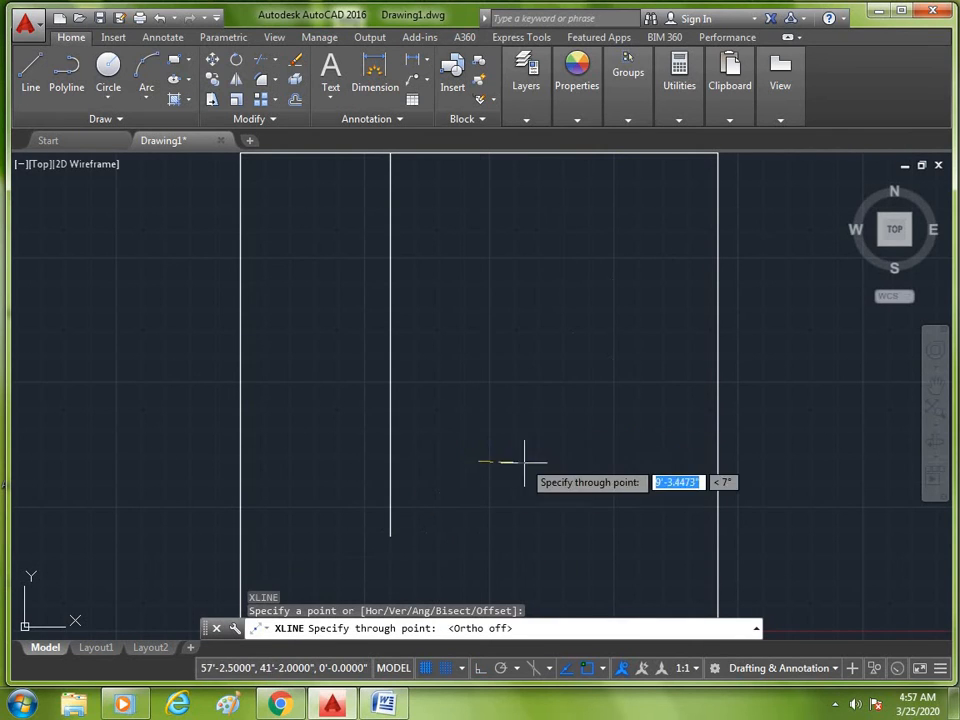
key(Escape)
Draw eleven rays fanning out in all directions from one start point near the middle of the sheet
text(ray)
key(Return)
click(484, 459)
click(481, 300)
click(535, 347)
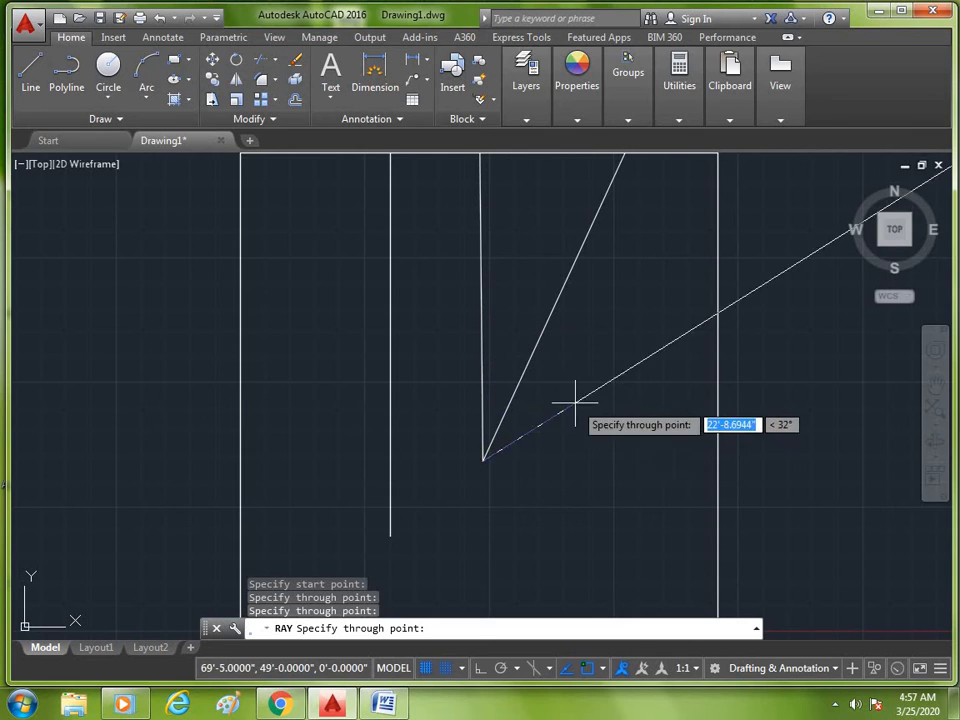
click(574, 398)
click(585, 451)
click(569, 490)
click(520, 521)
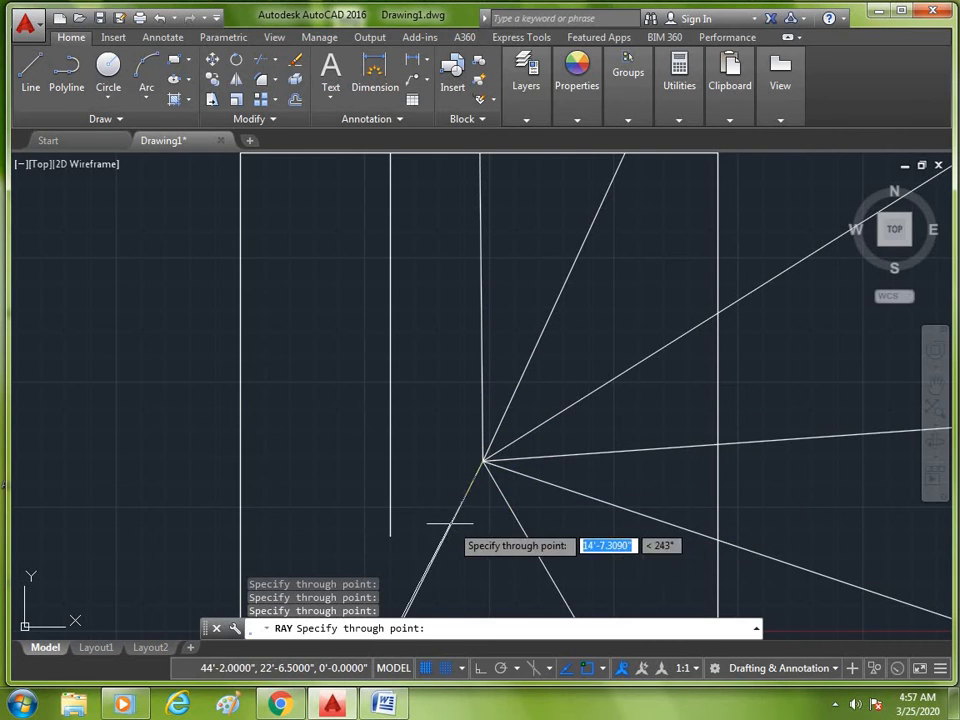
click(448, 530)
click(410, 470)
click(401, 424)
click(408, 392)
click(422, 352)
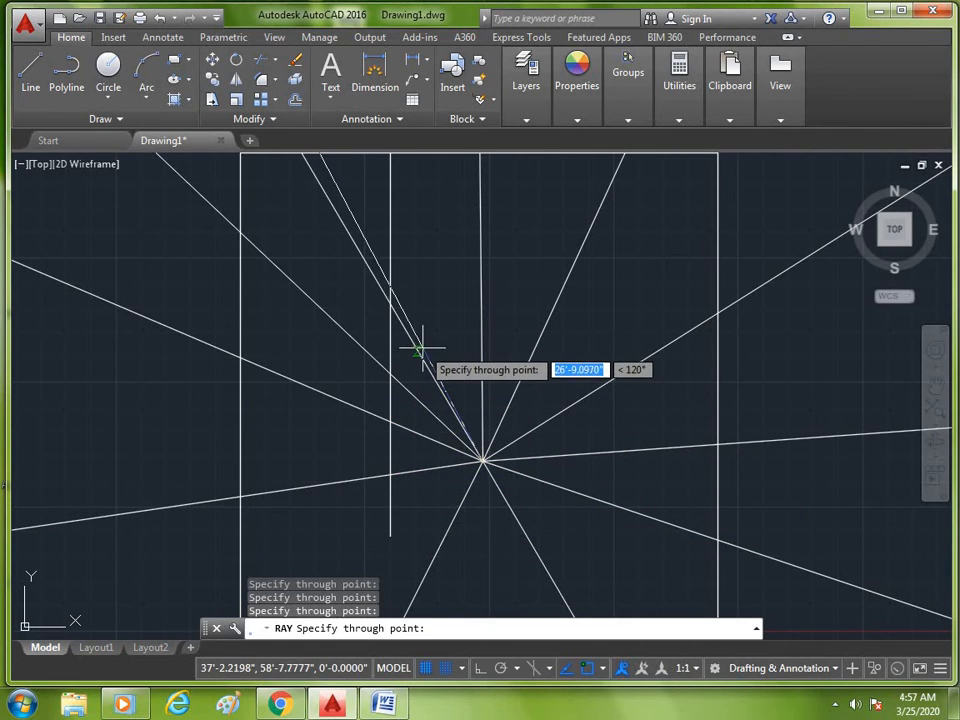
key(Escape)
Erase all the rays with a crossing selection and zoom to all of the drawing
text(e)
key(Return)
click(568, 358)
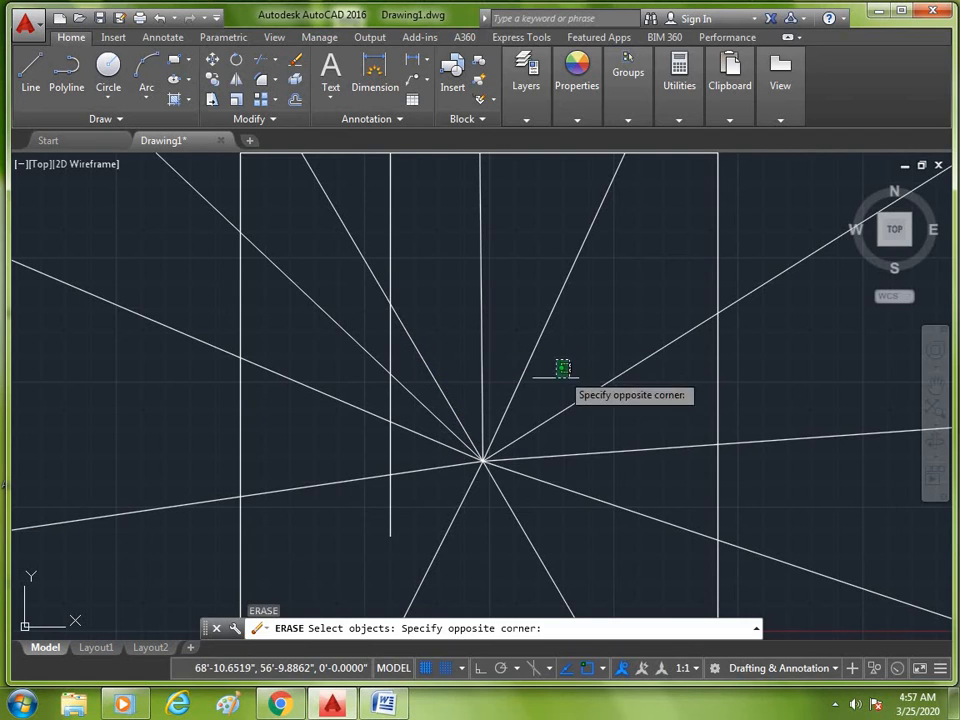
click(311, 576)
key(Return)
text(z)
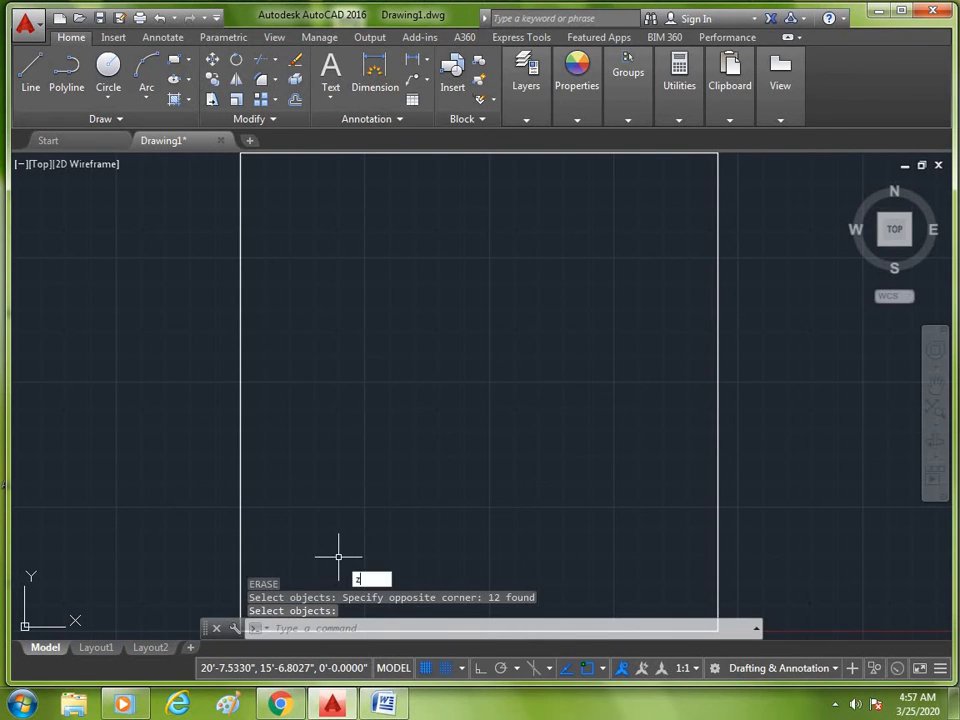
key(Return)
text(a)
key(Return)
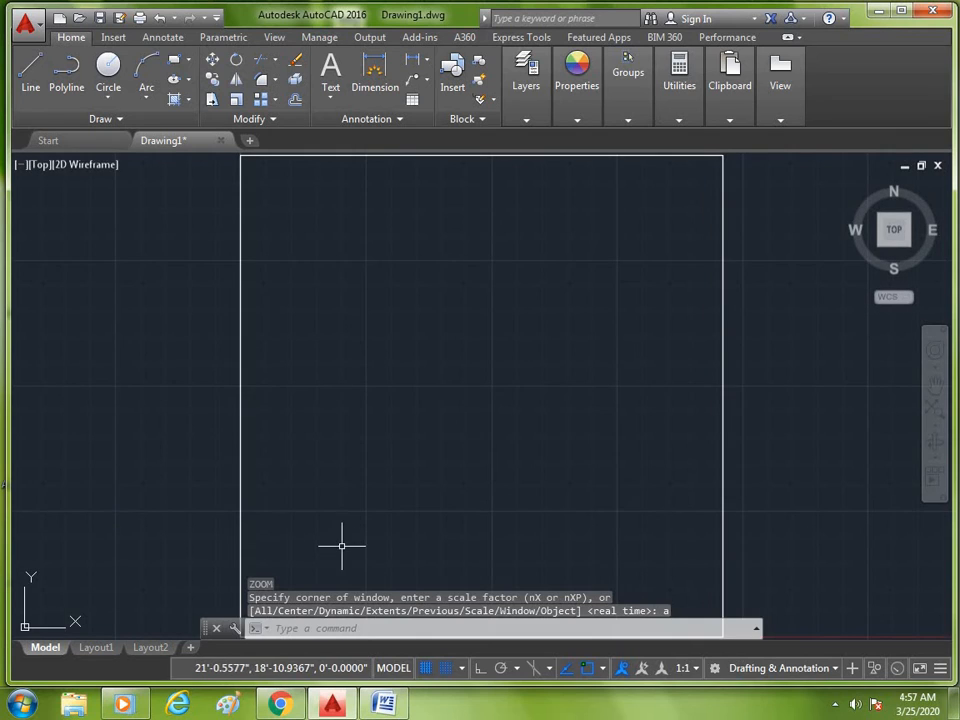
Switch to the Lines Word document, read the RAY short key and the PolyLine section, and return to AutoCAD
mouse_move(383, 706)
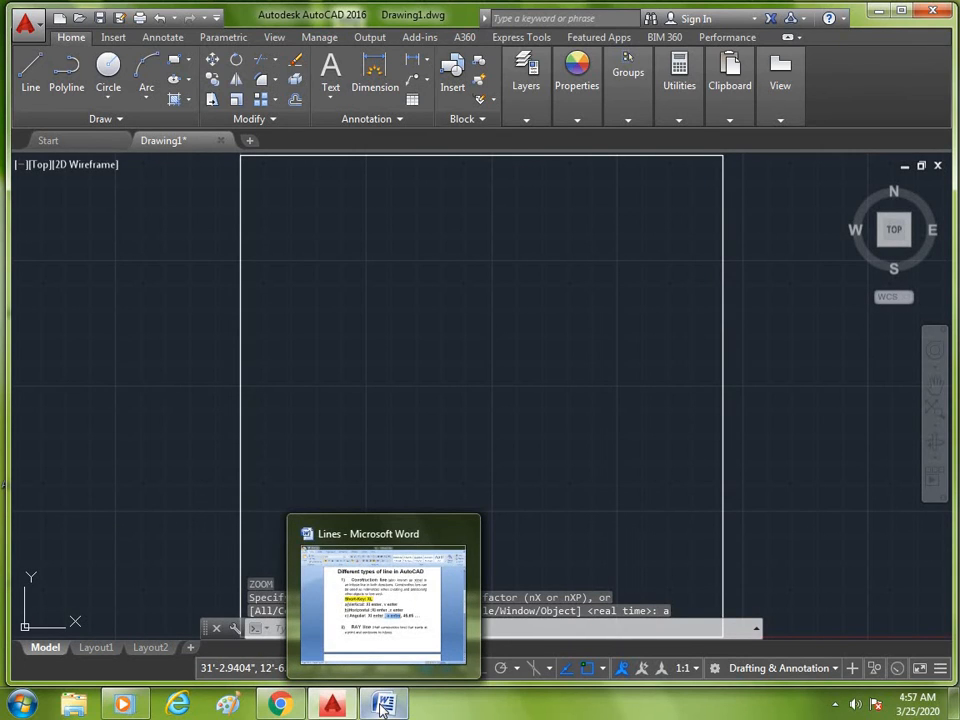
click(383, 706)
scroll(412, 456, down, 6)
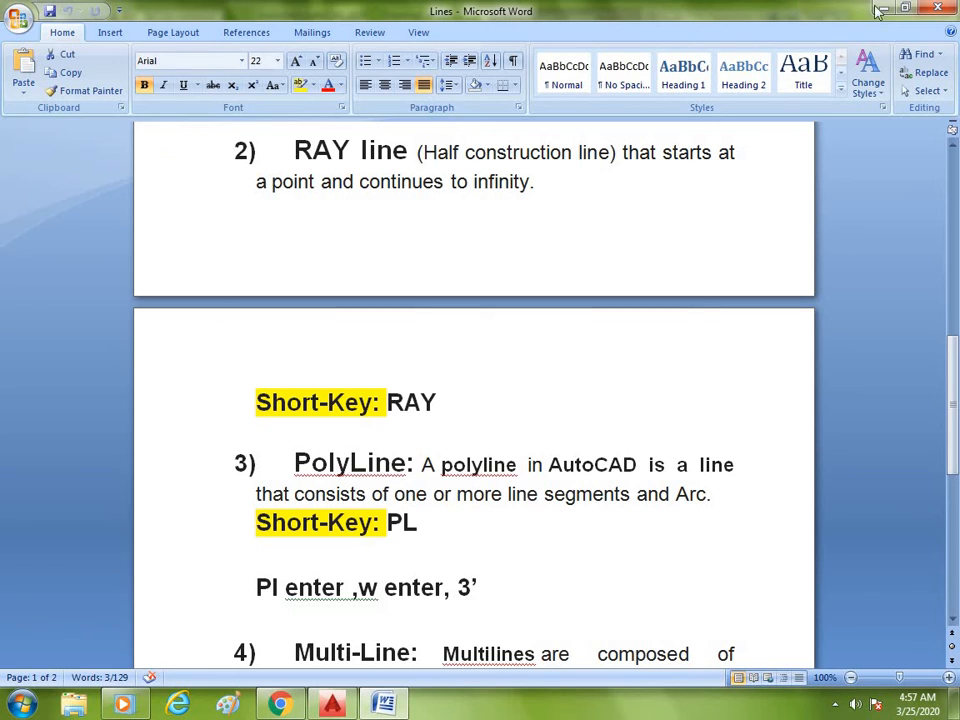
key(alt+Tab)
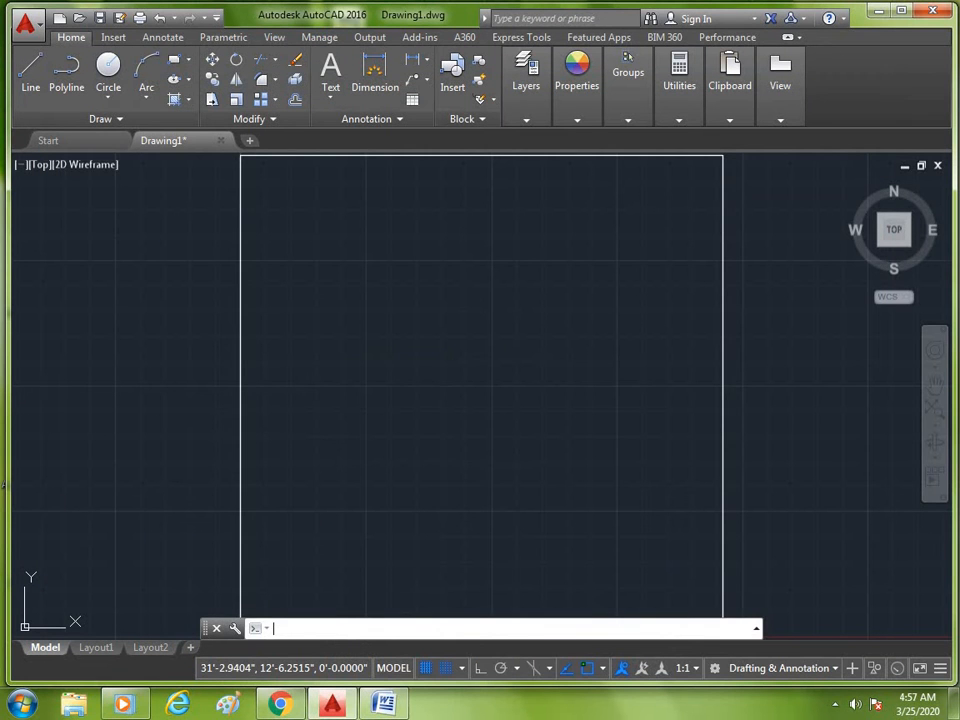
With Ortho on, draw a stepped polyline of three 12' segments, right, down and right, in the sheet's upper left area
key(Escape)
text(p)
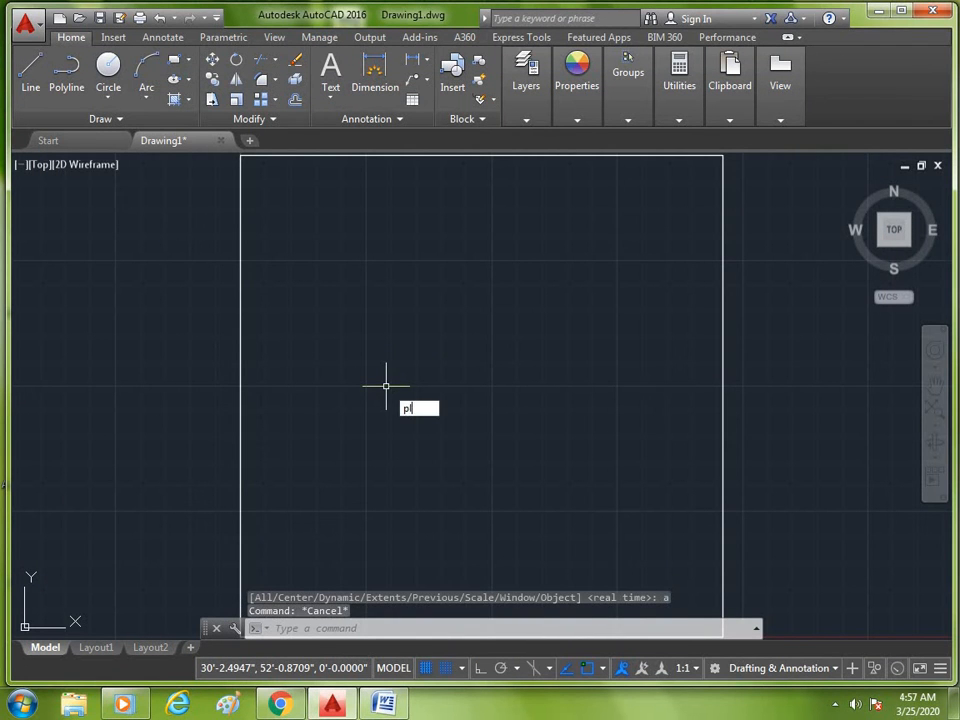
text(l)
key(Return)
click(318, 283)
key(F8)
text(12)
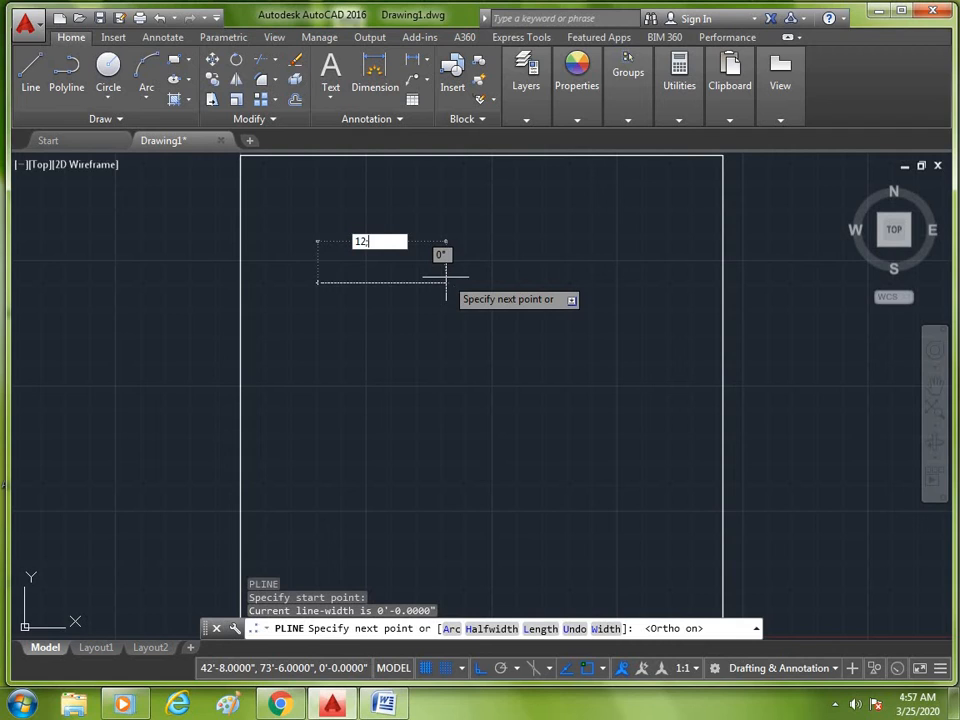
text(')
key(Return)
text(1)
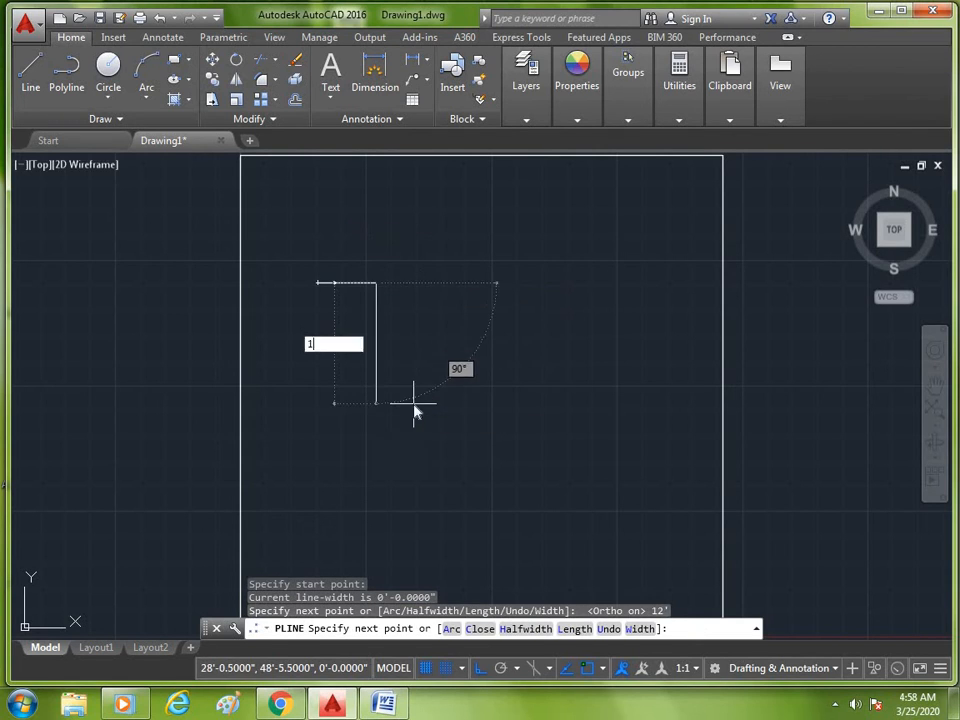
key(Return)
text(')
key(Return)
text(12')
key(Return)
text(12')
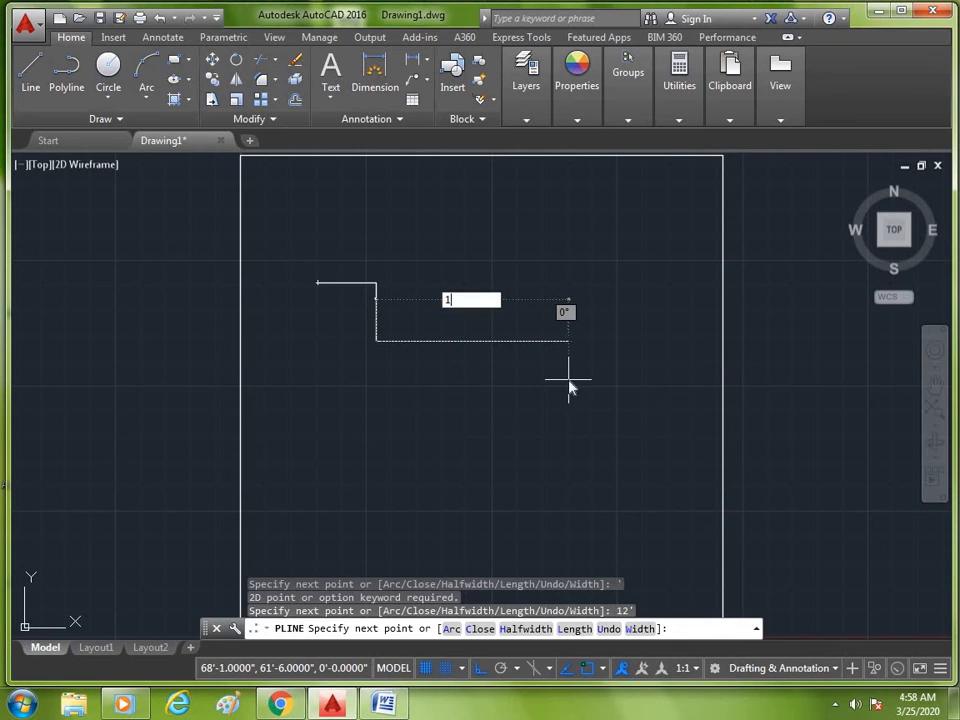
key(Return)
key(Return)
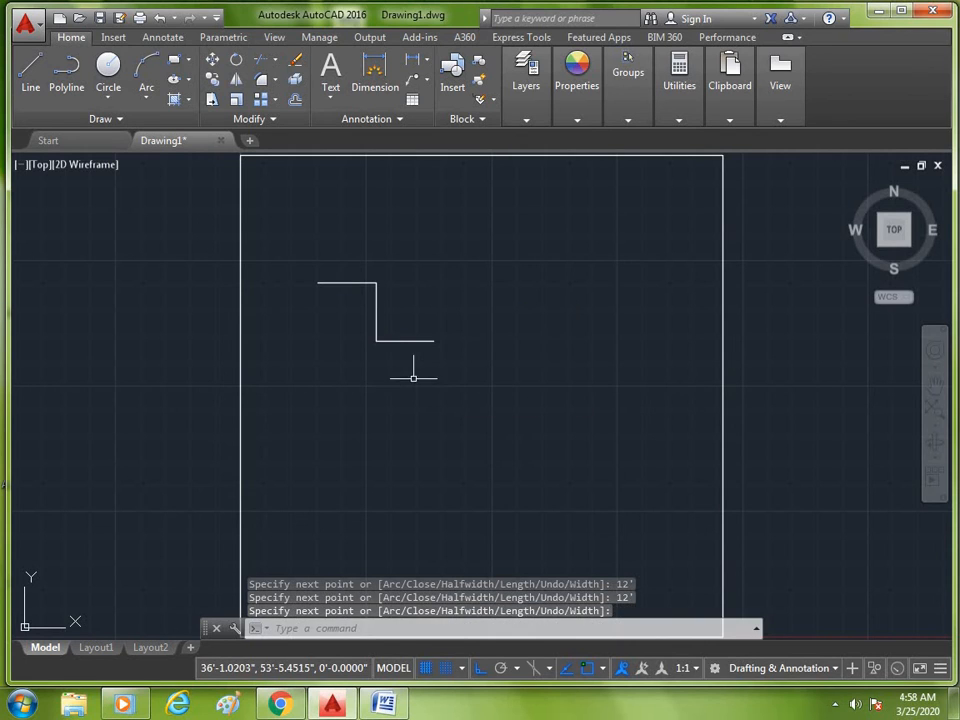
key(Escape)
Try to draw a matching stepped shape below the polyline with LINE, starting with a 12' horizontal segment
scroll(371, 340, up, 2)
scroll(370, 330, down, 1)
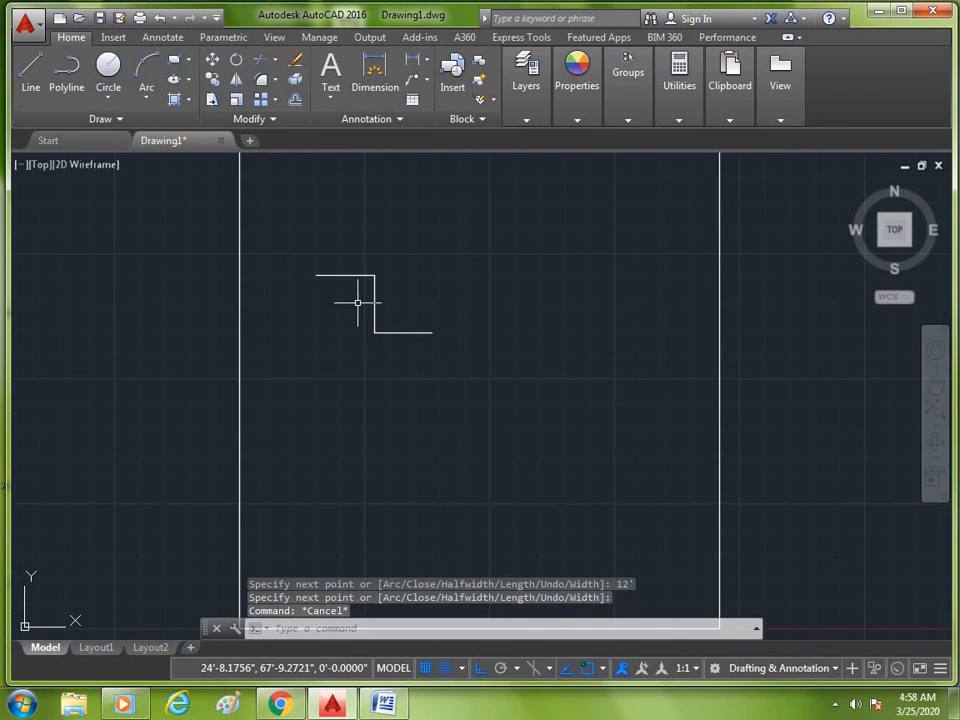
scroll(370, 348, up, 2)
text(l)
key(Return)
click(275, 405)
text(12')
key(Return)
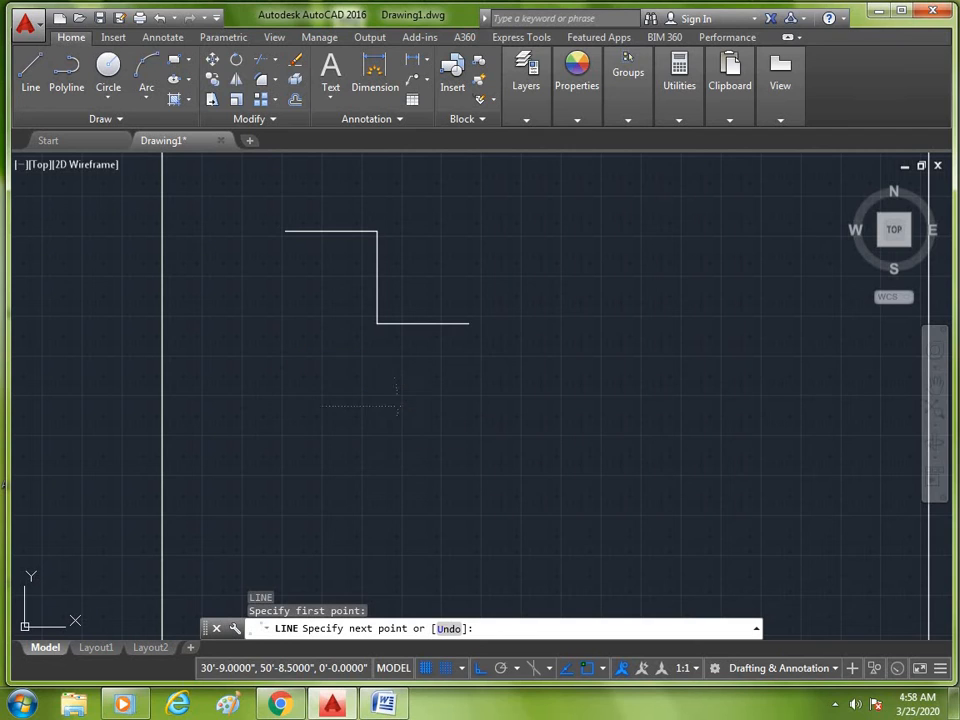
text(')
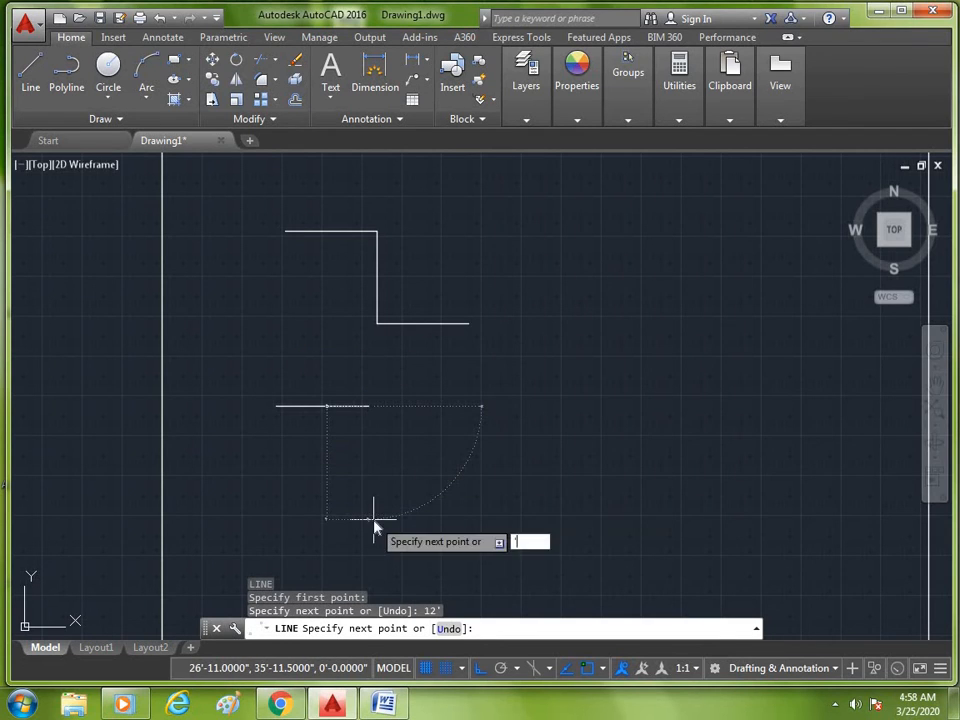
key(Return)
key(Escape)
text(l)
key(Return)
key(Escape)
Erase the single horizontal line below the polyline with a crossing selection
text(e)
key(Return)
drag(386, 384, 249, 461)
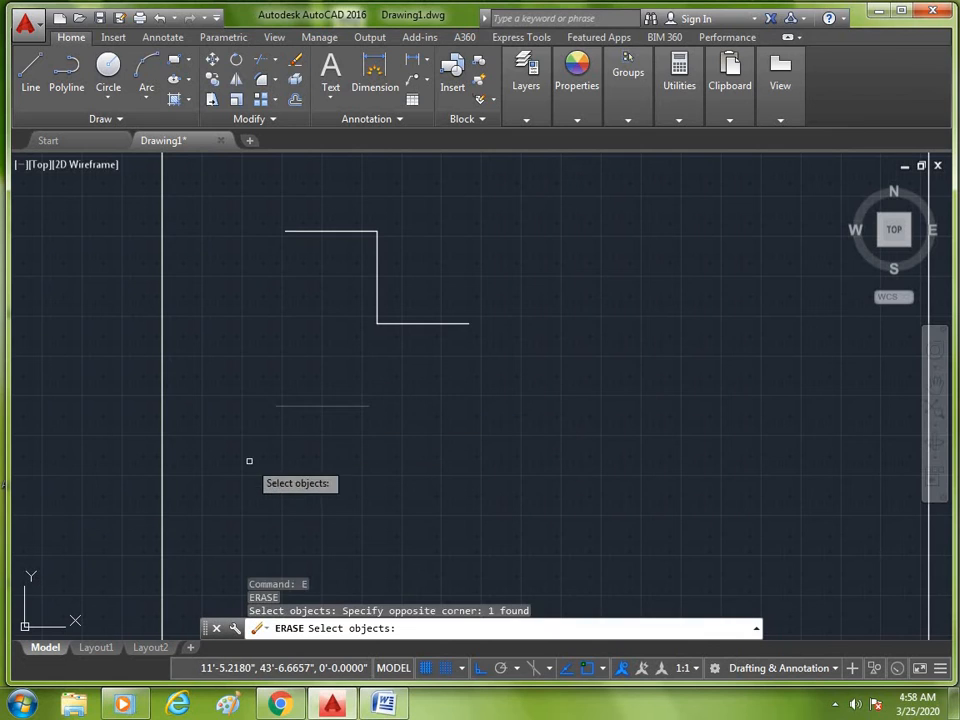
key(Return)
key(Escape)
Draw a stepped shape below the polyline with LINE, using three 12' segments running right, down and right
text(l)
key(Return)
click(266, 436)
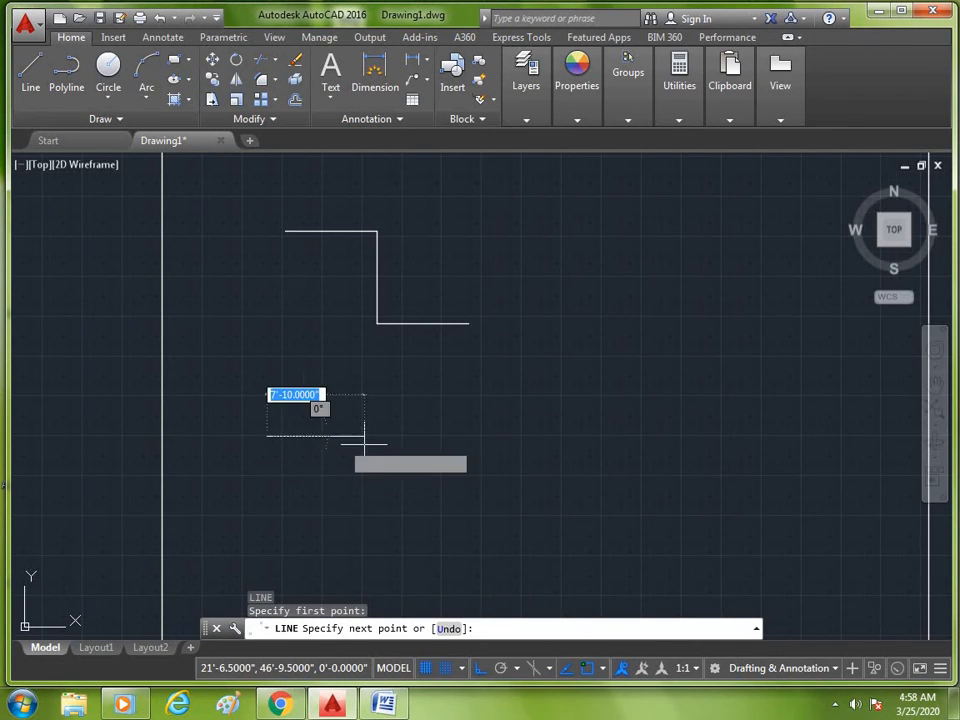
text(12')
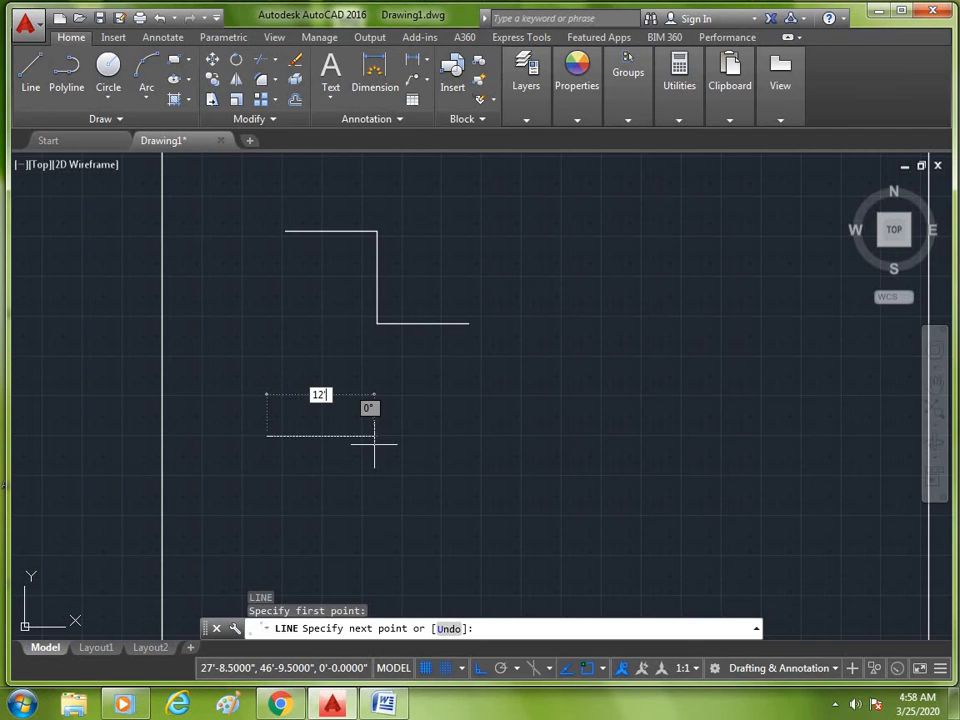
key(Return)
text(12)
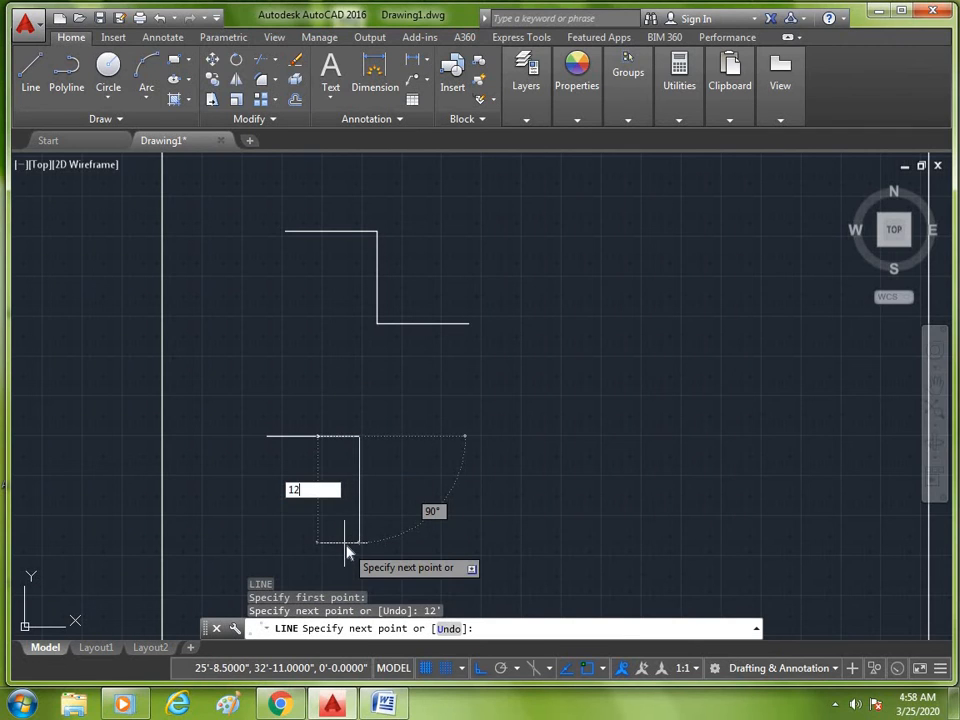
text(')
key(Return)
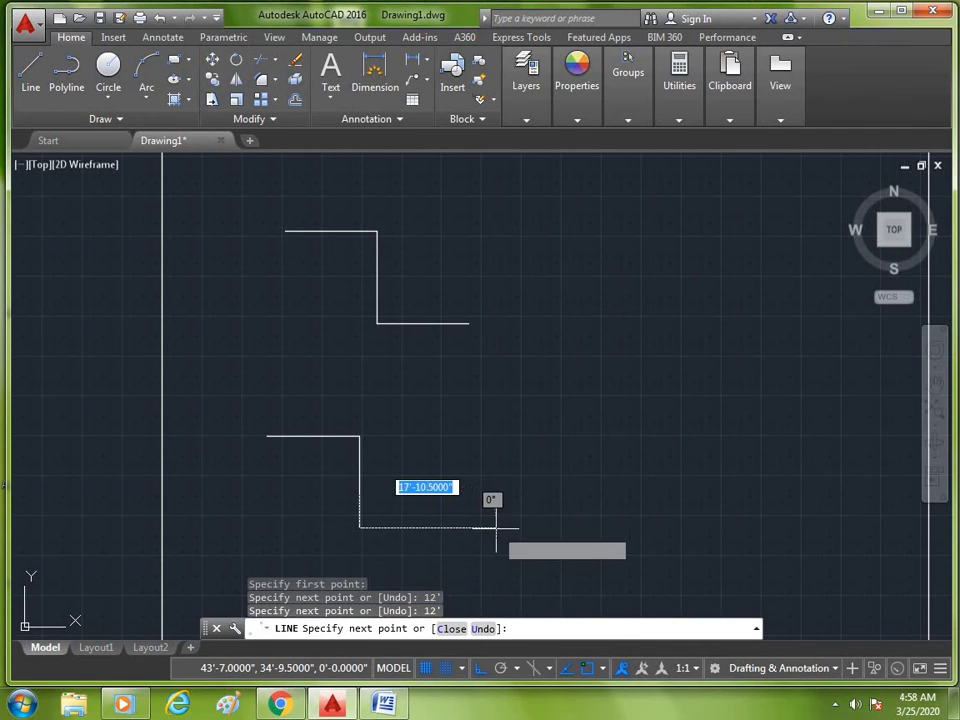
text(12')
key(Return)
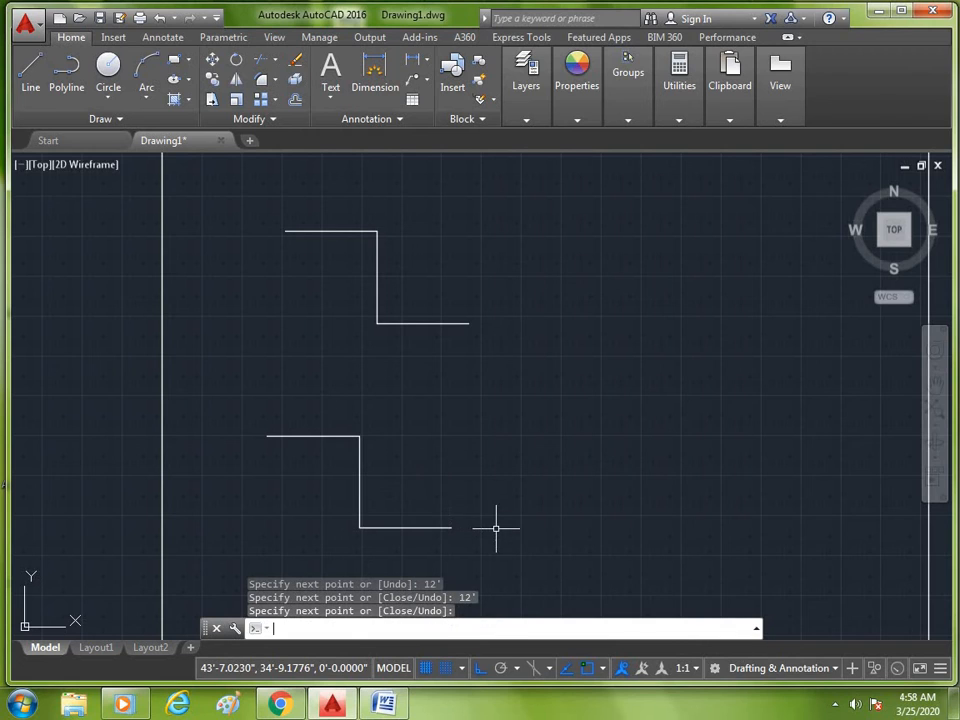
key(Escape)
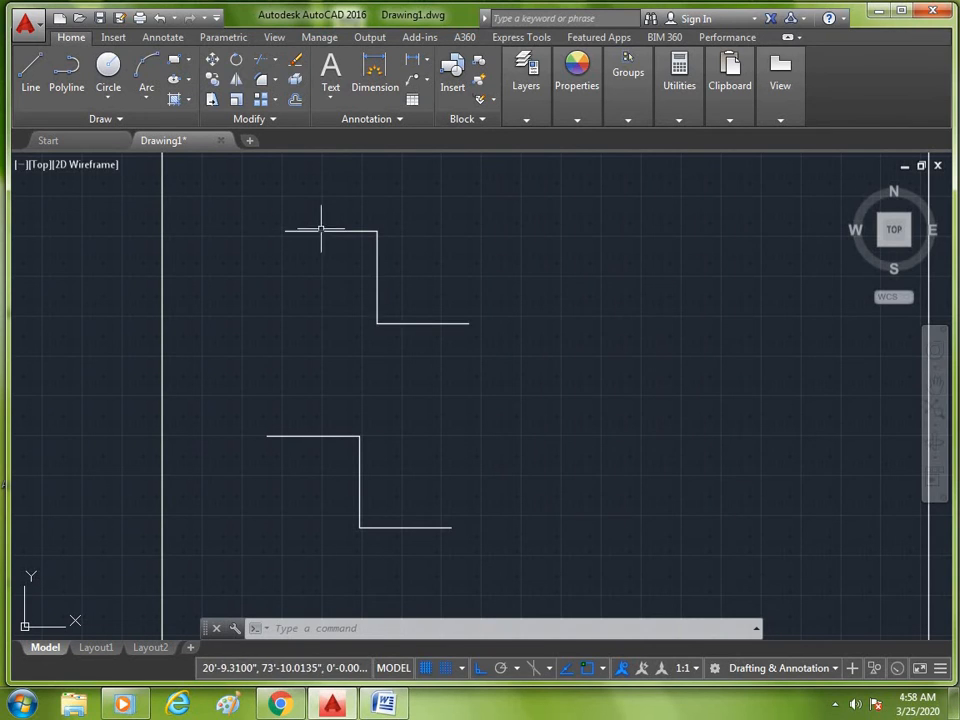
Compare the two stepped shapes by selecting the upper polyline and the lower shape's bottom segment, and clear the selection
click(416, 323)
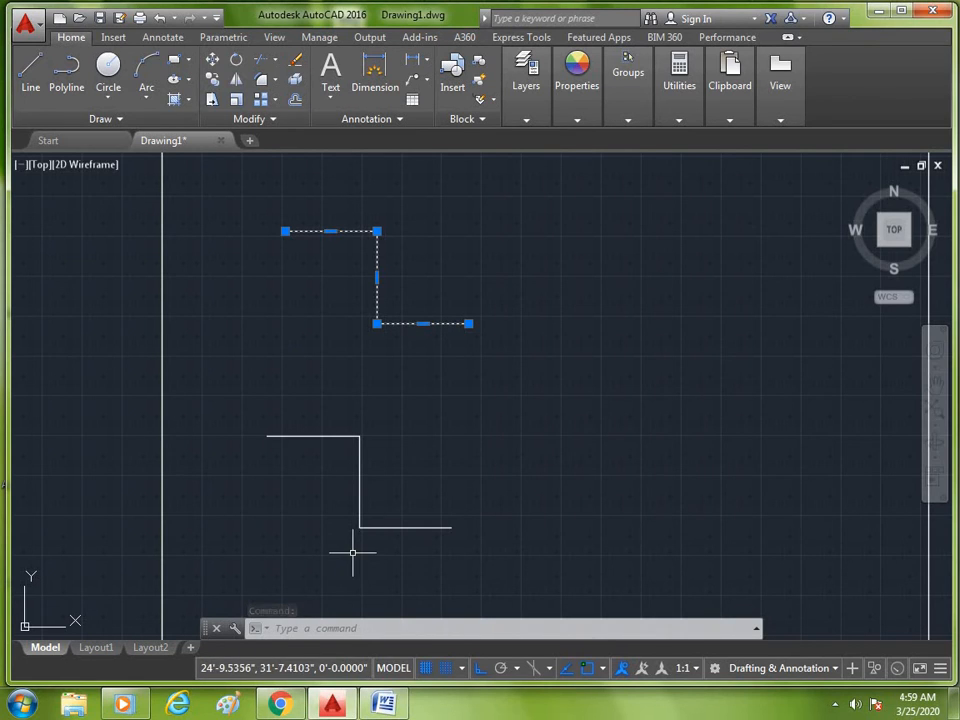
click(406, 528)
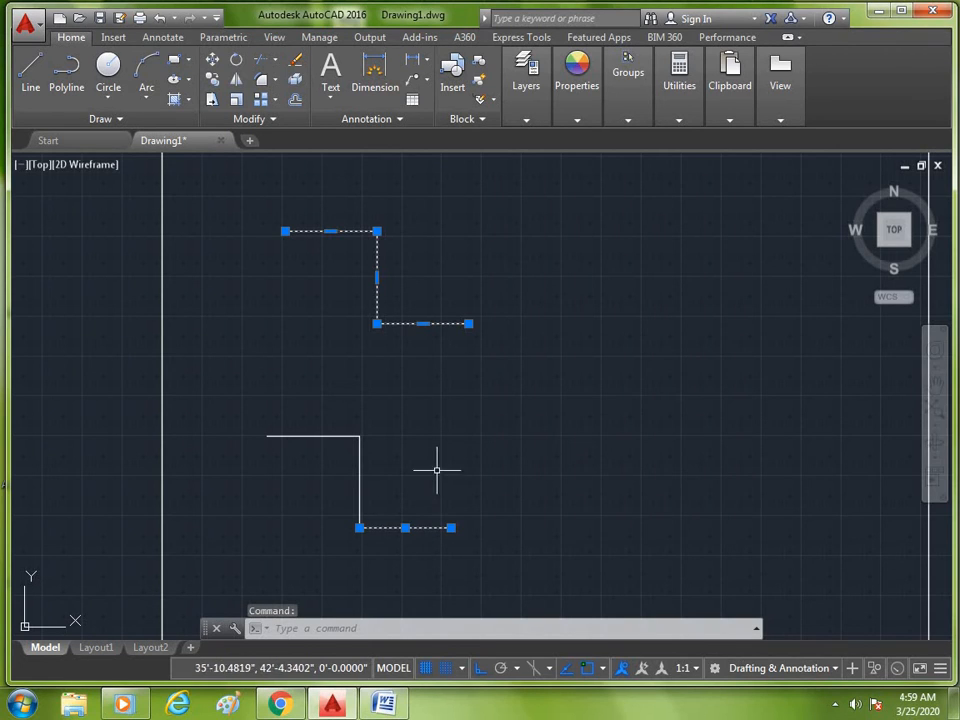
key(Escape)
key(Escape)
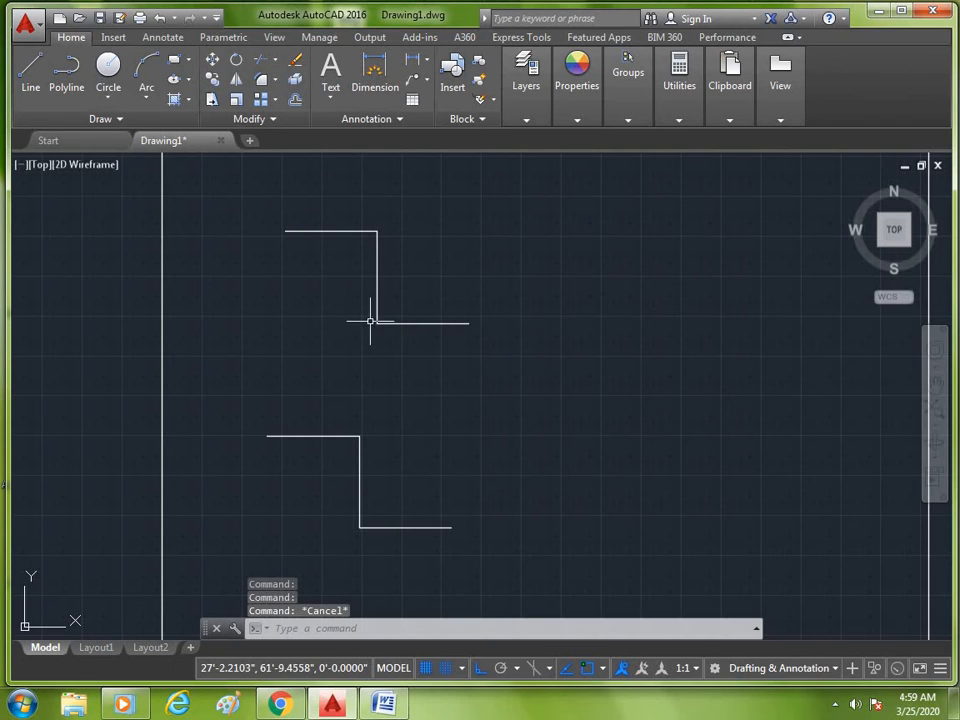
mouse_move(375, 286)
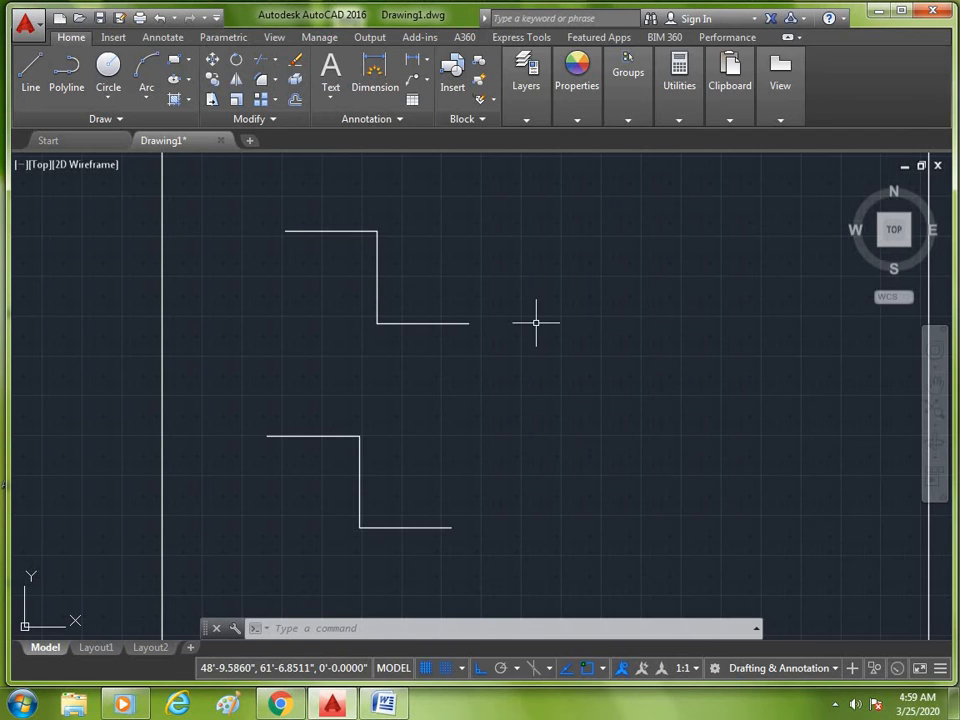
Erase both stepped shapes with one crossing selection
text(e)
key(Return)
click(543, 212)
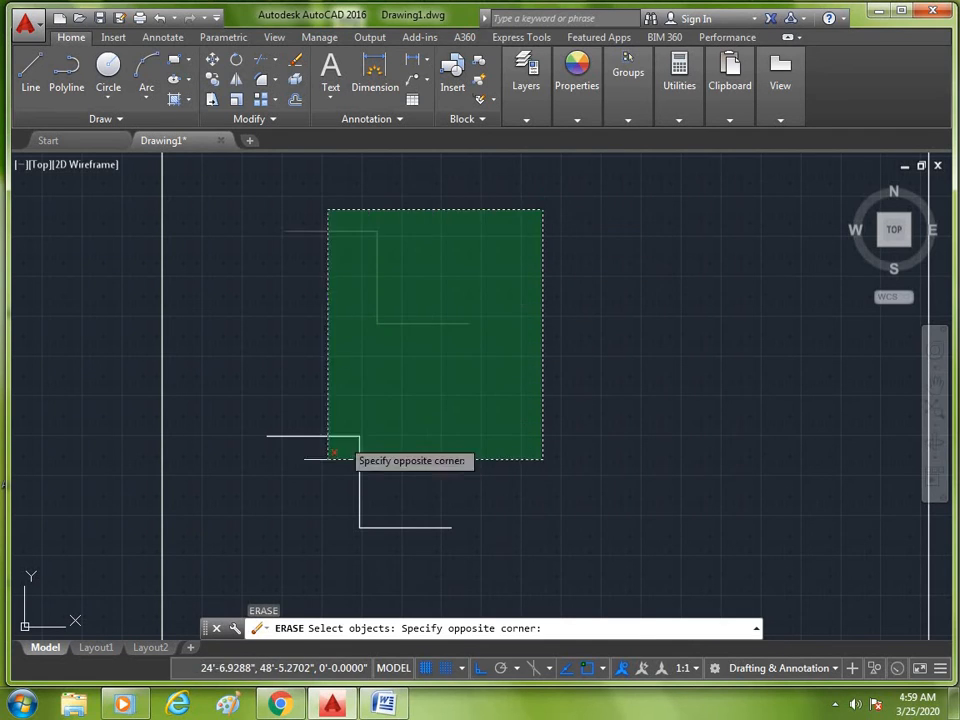
click(268, 561)
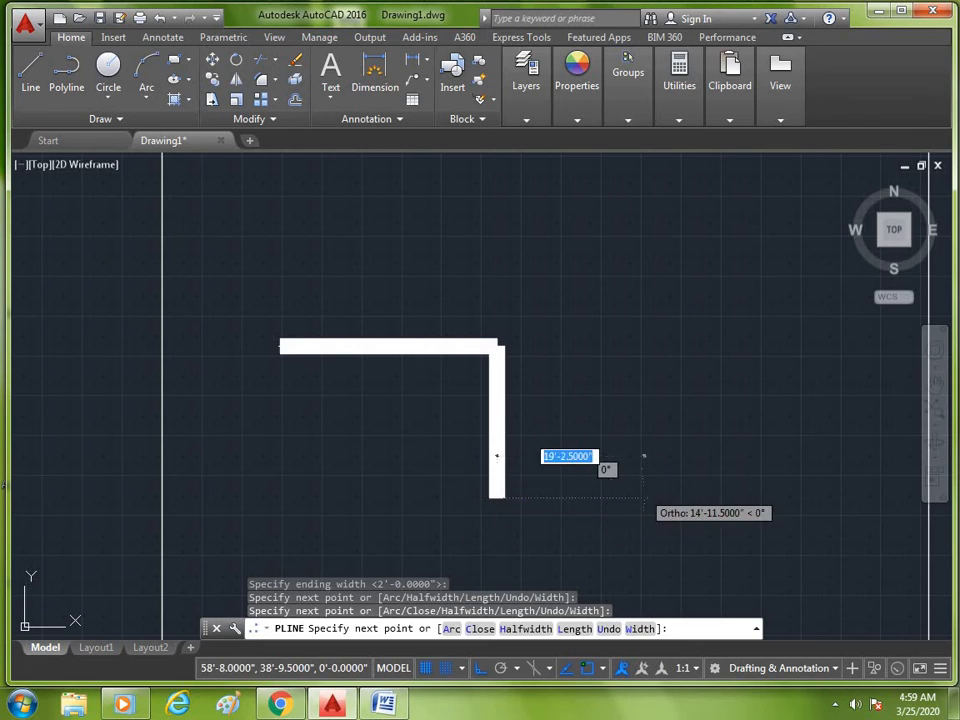
Finish the 2' wide stepped polyline with a final horizontal segment about 19' long running right
click(643, 497)
key(Return)
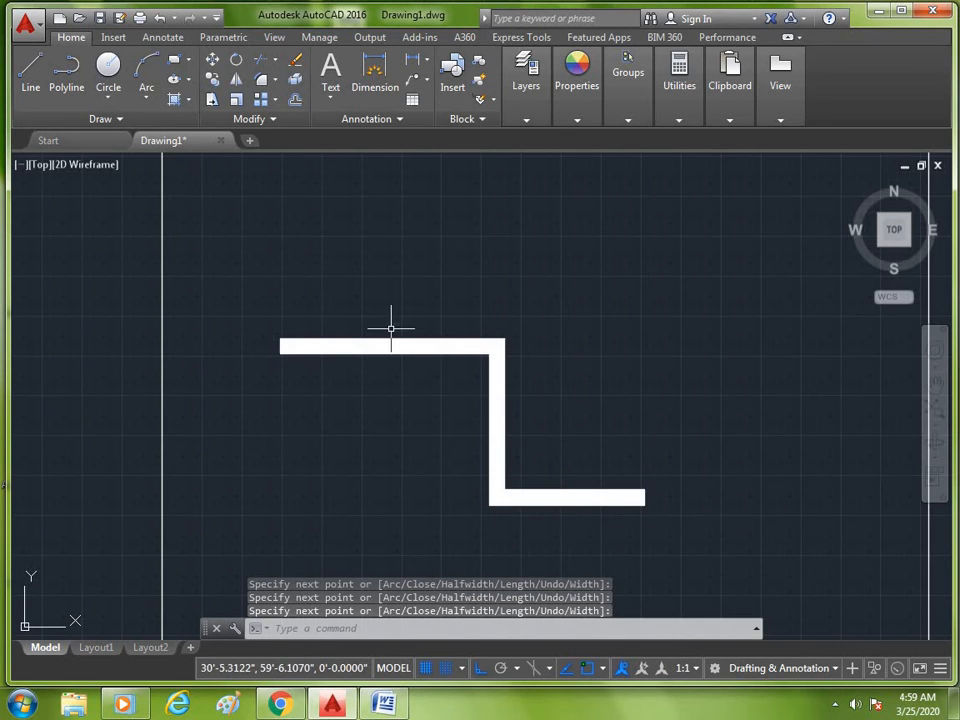
scroll(287, 342, down, 2)
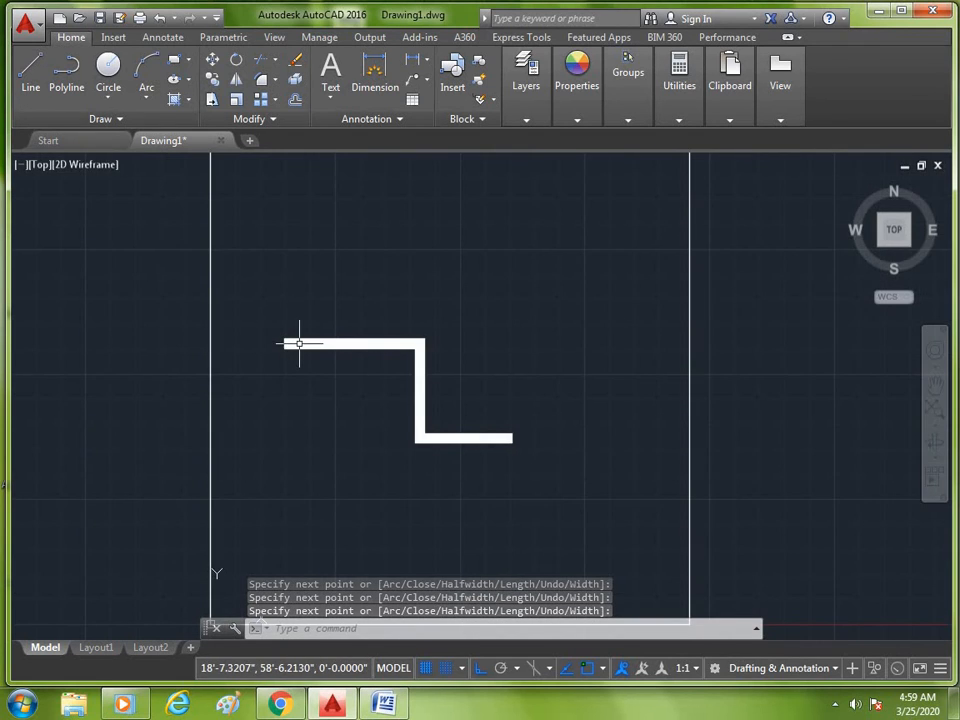
scroll(298, 343, up, 2)
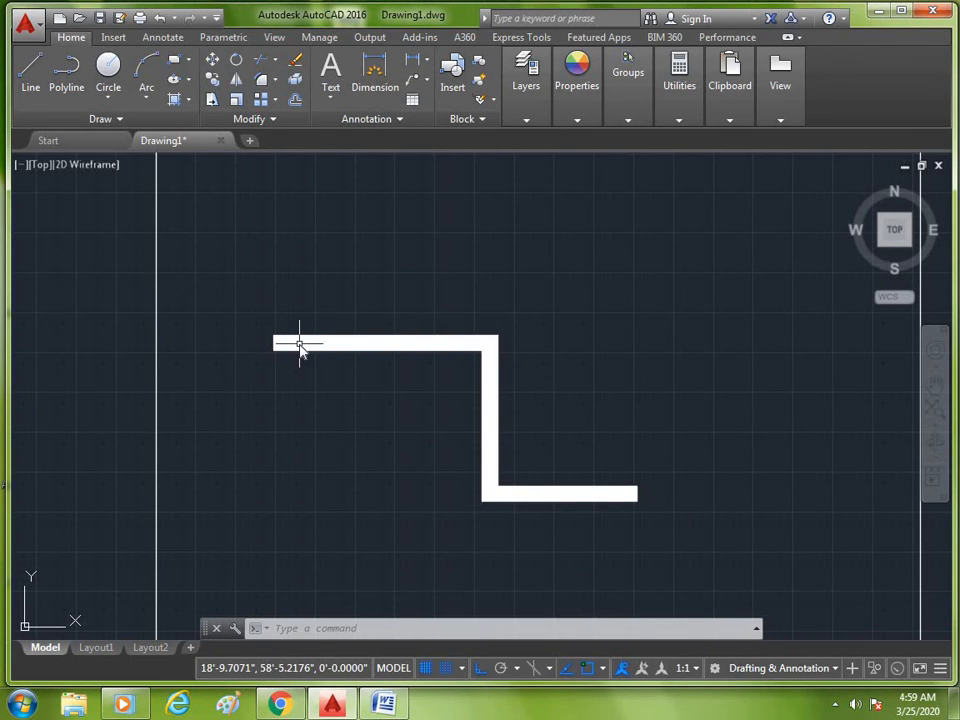
Draw a stepped polyline above the wide one with a 2' wide horizontal segment, setting the width to 0 for the remaining segments
text(pl)
key(Return)
click(286, 268)
click(513, 268)
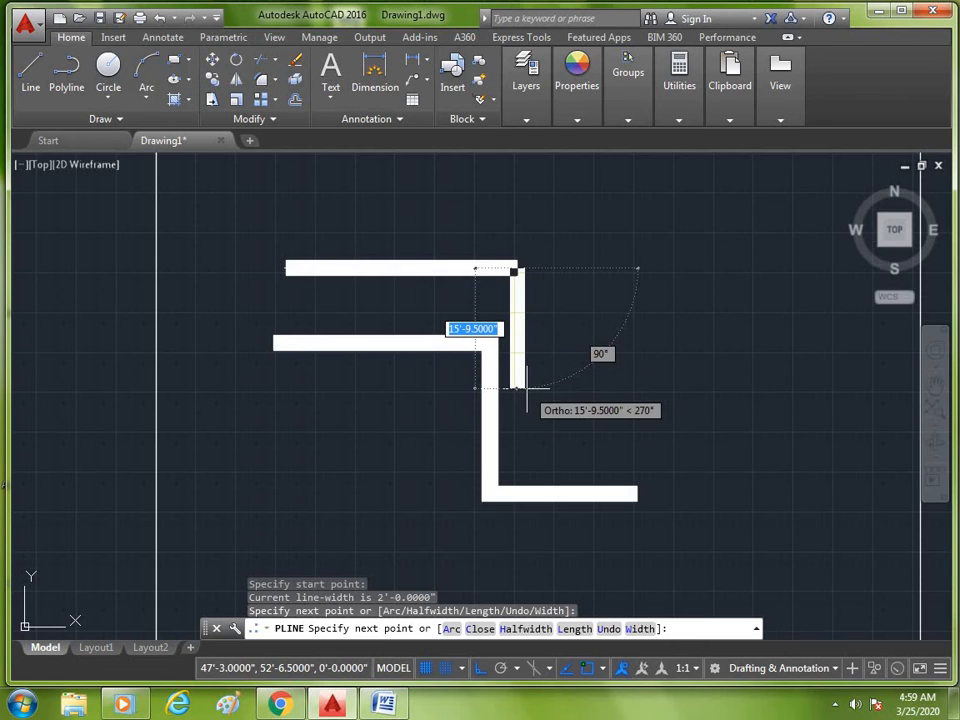
text(w)
key(Return)
text(0)
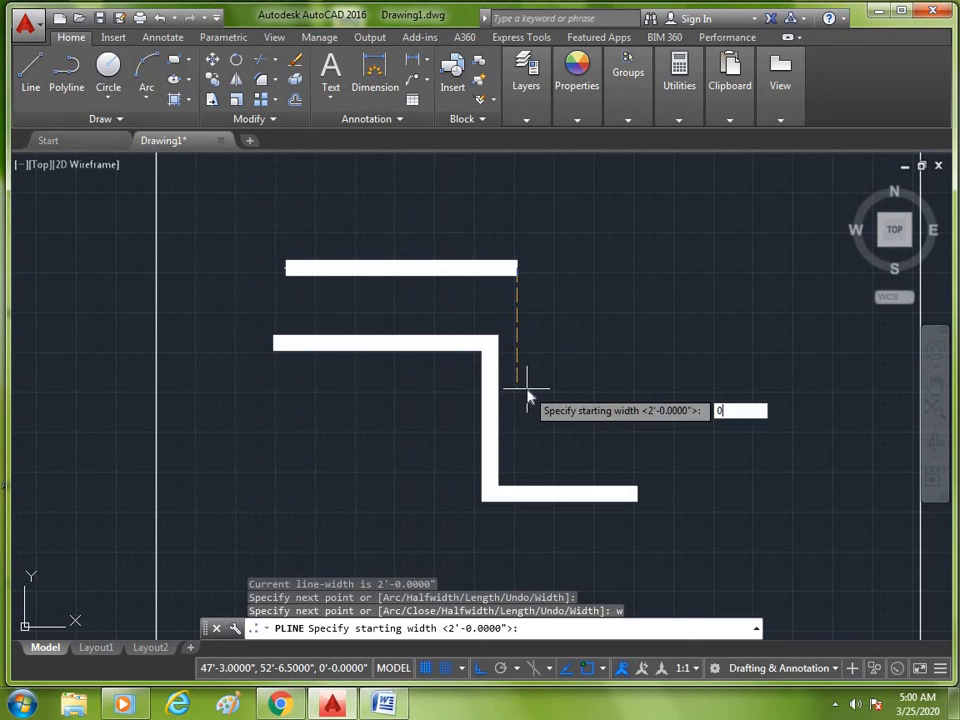
key(Return)
key(Return)
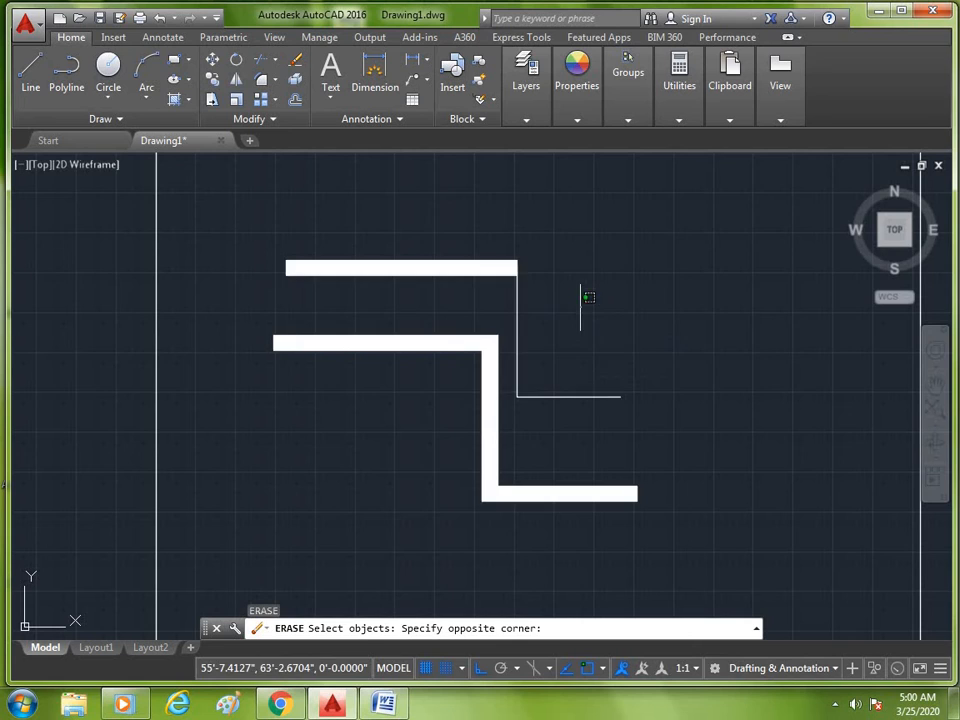
Erase both wide polylines with a crossing selection
click(414, 476)
key(Return)
Draw a zero-width stepped polyline across the middle of the sheet with three segments running right, down and right
text(pl)
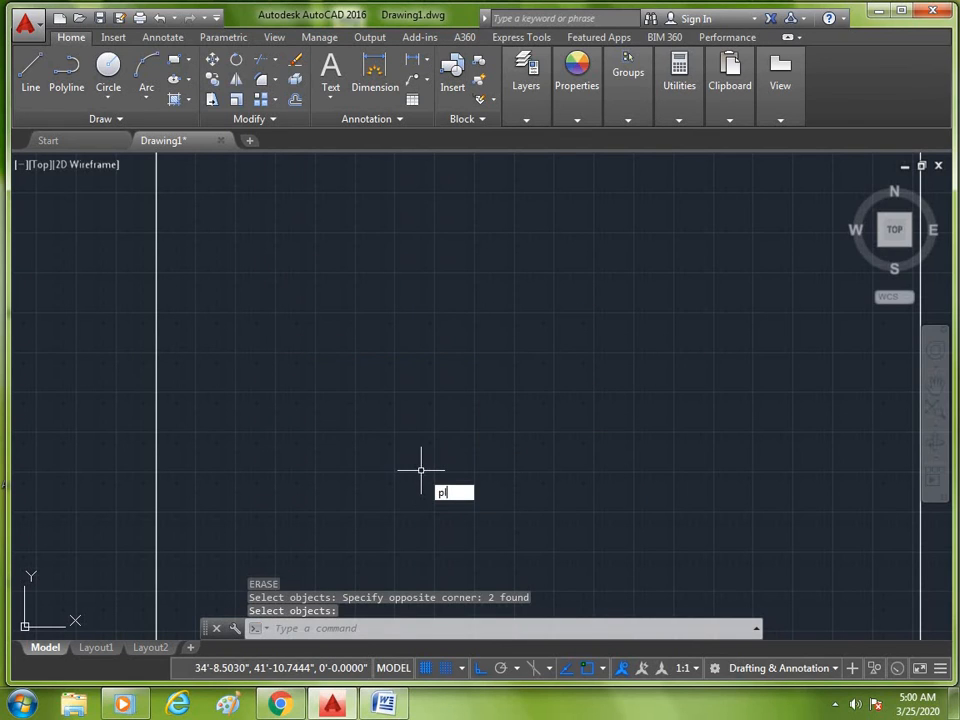
key(Return)
click(324, 321)
click(508, 321)
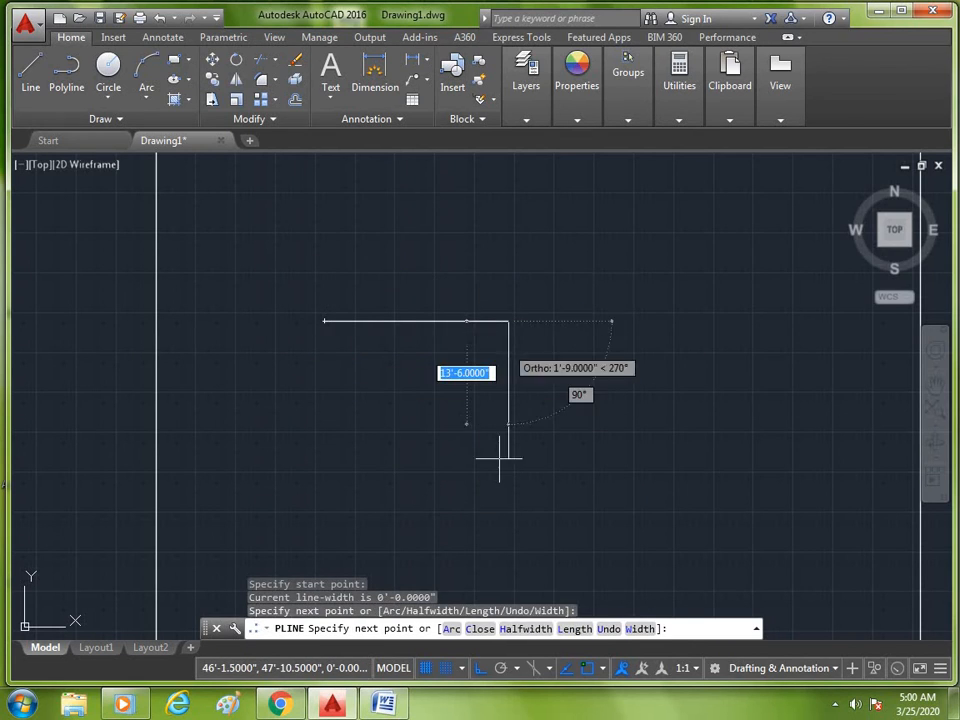
click(500, 461)
click(647, 455)
key(Escape)
Erase the thin stepped polyline with a crossing selection
text(e)
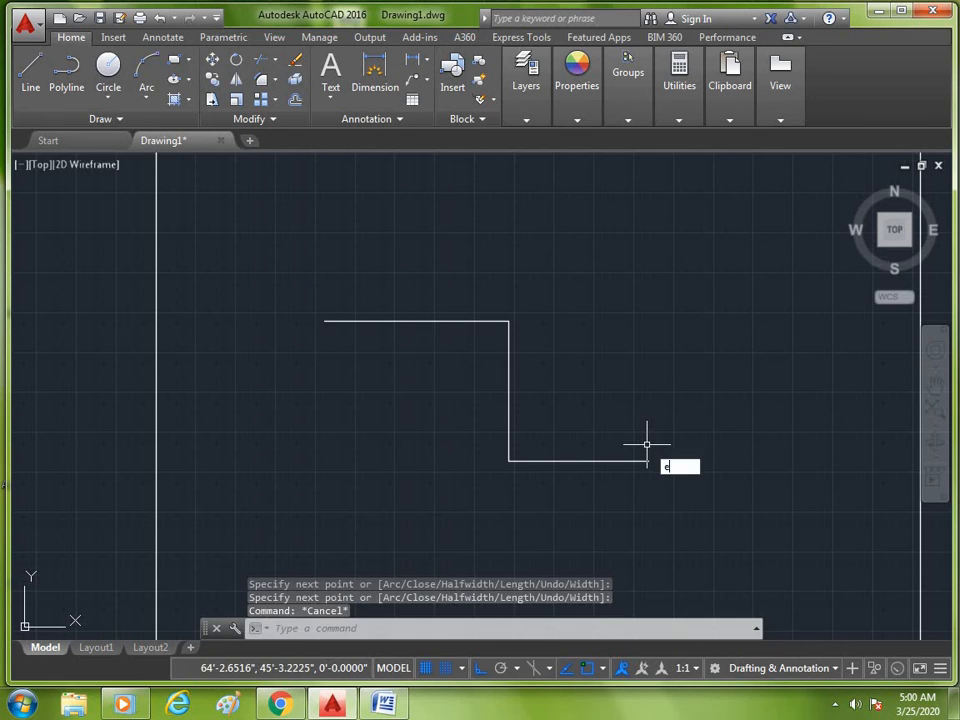
key(Return)
click(607, 262)
click(461, 511)
key(Return)
text(z)
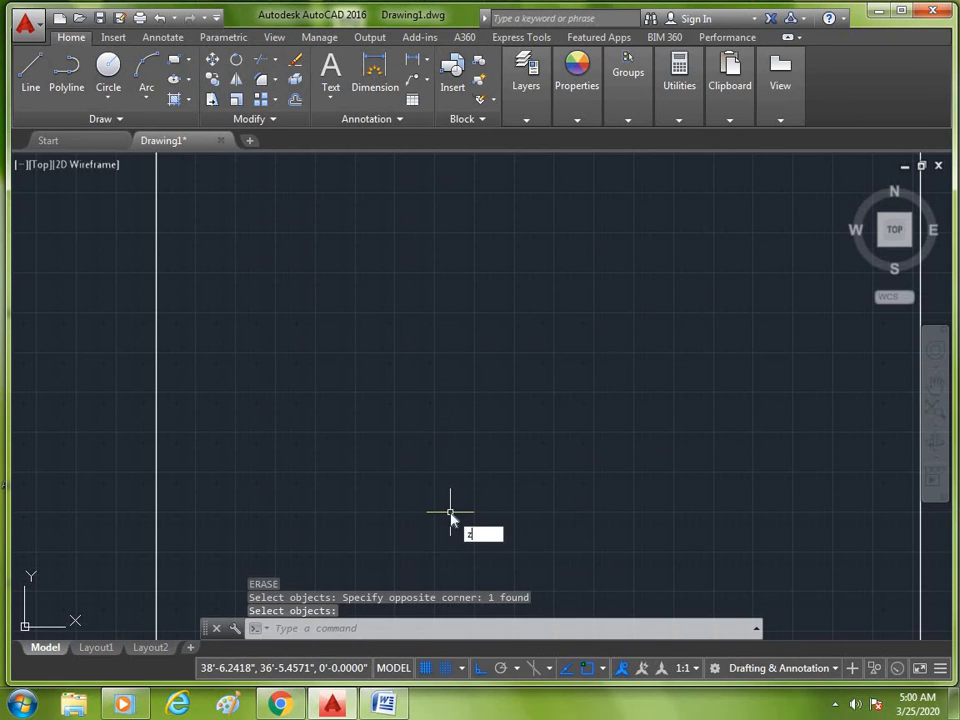
key(Return)
text(a)
key(Return)
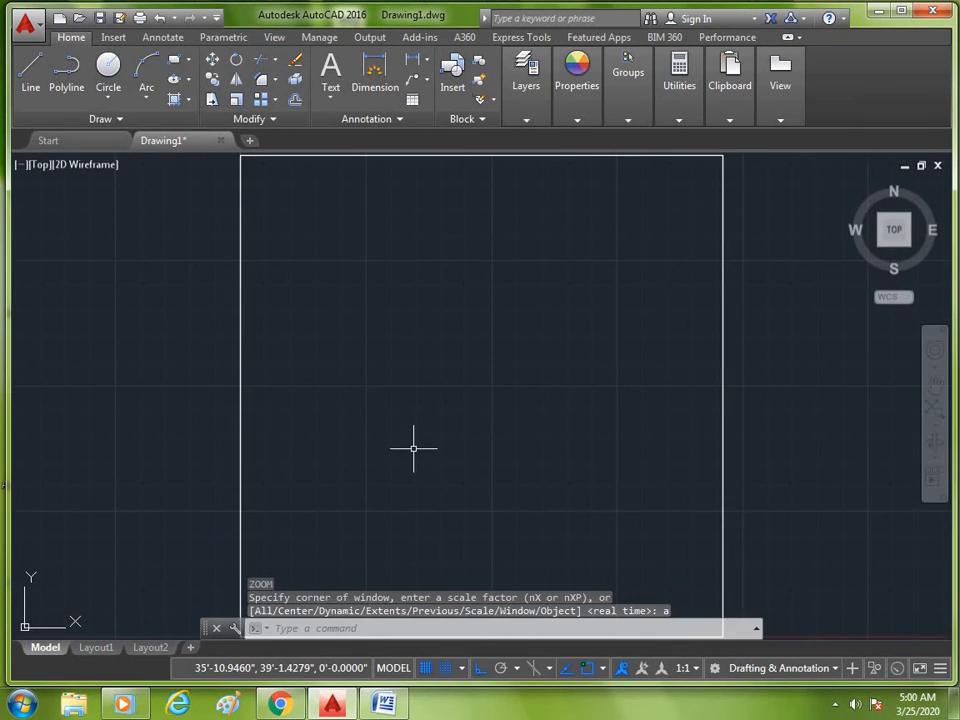
Switch to the Lines document in Word and review the polyline, multiline and spline notes
click(383, 704)
scroll(398, 533, down, 1)
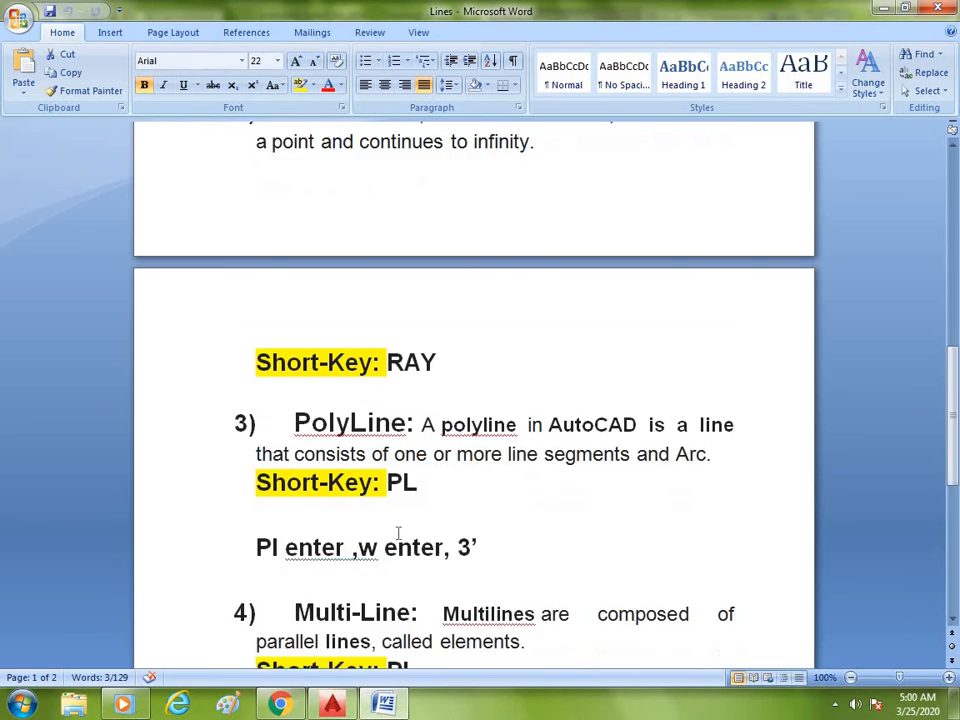
scroll(398, 533, down, 4)
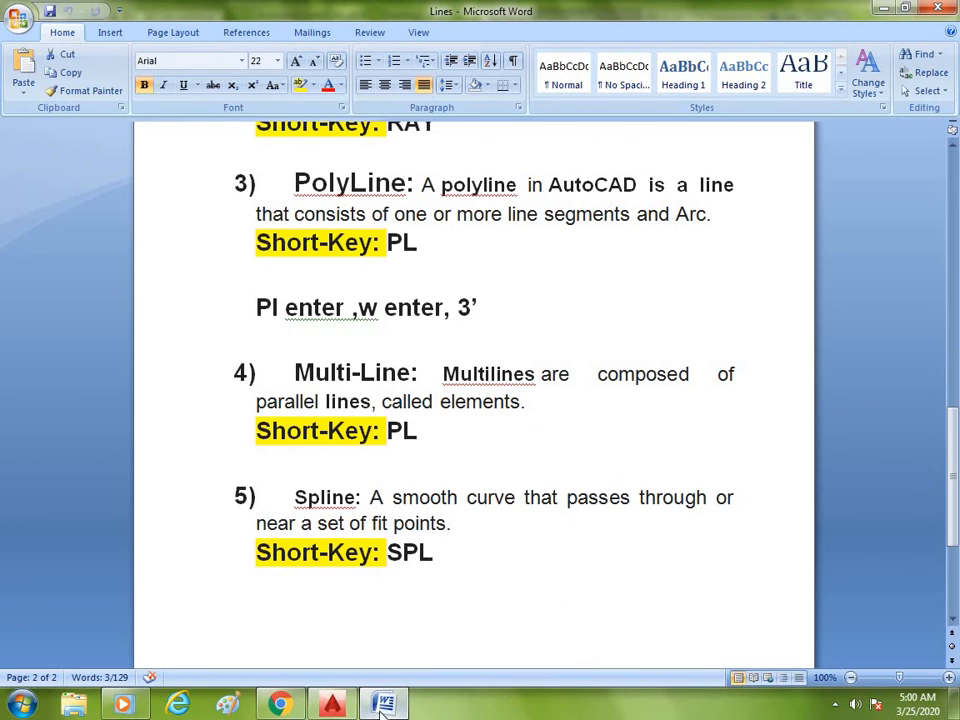
Return to AutoCAD and draw a polyline with a horizontal segment to the right followed by two opposing arcs going down
click(383, 706)
text(pl)
key(Return)
click(319, 357)
click(438, 357)
text(a)
key(Return)
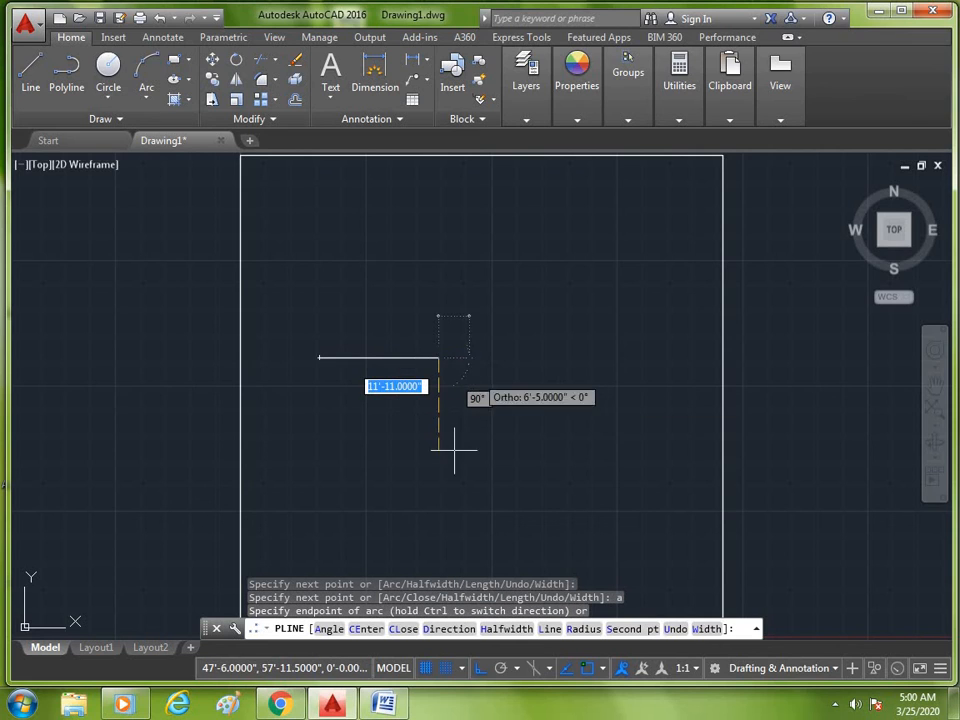
click(438, 485)
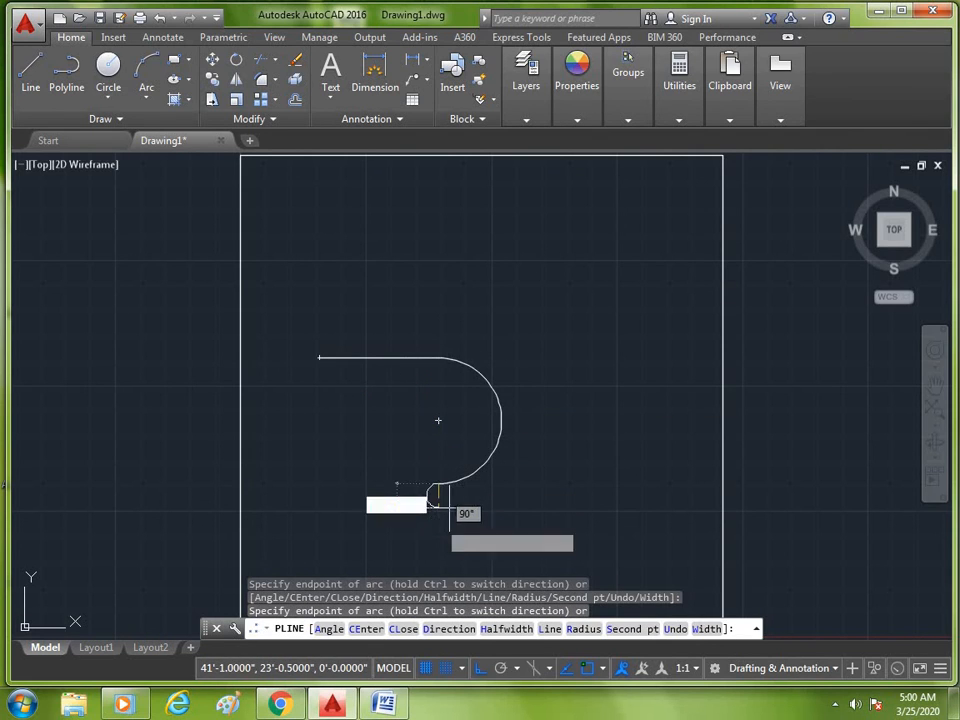
scroll(448, 504, down, 2)
click(445, 550)
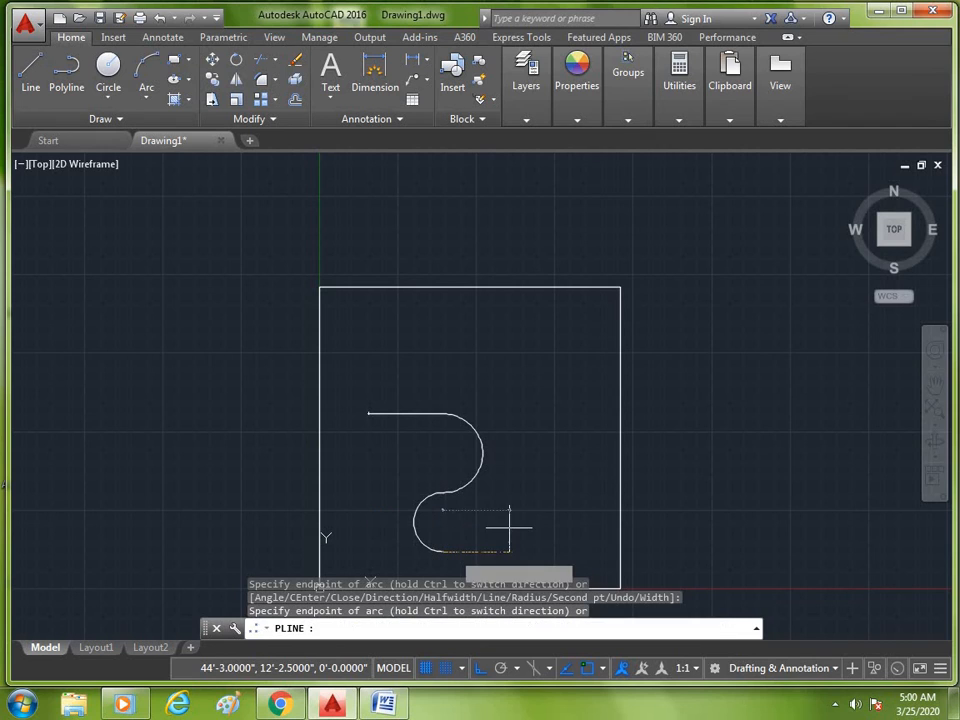
Continue the polyline with the Line option, adding straight segments running right, up and left
text(l)
key(Return)
click(567, 549)
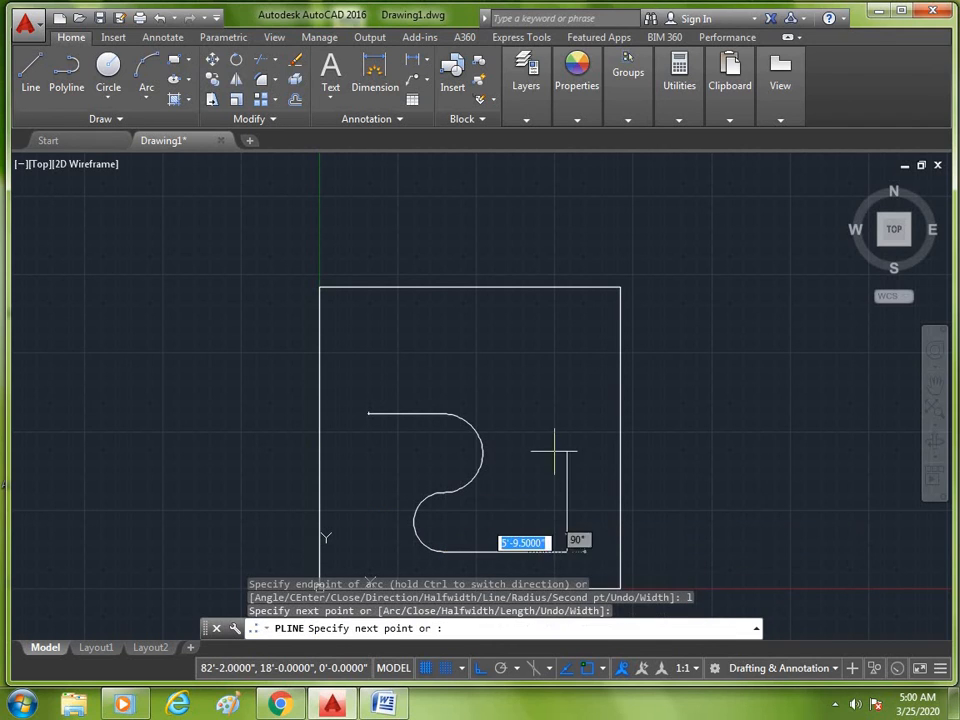
click(561, 384)
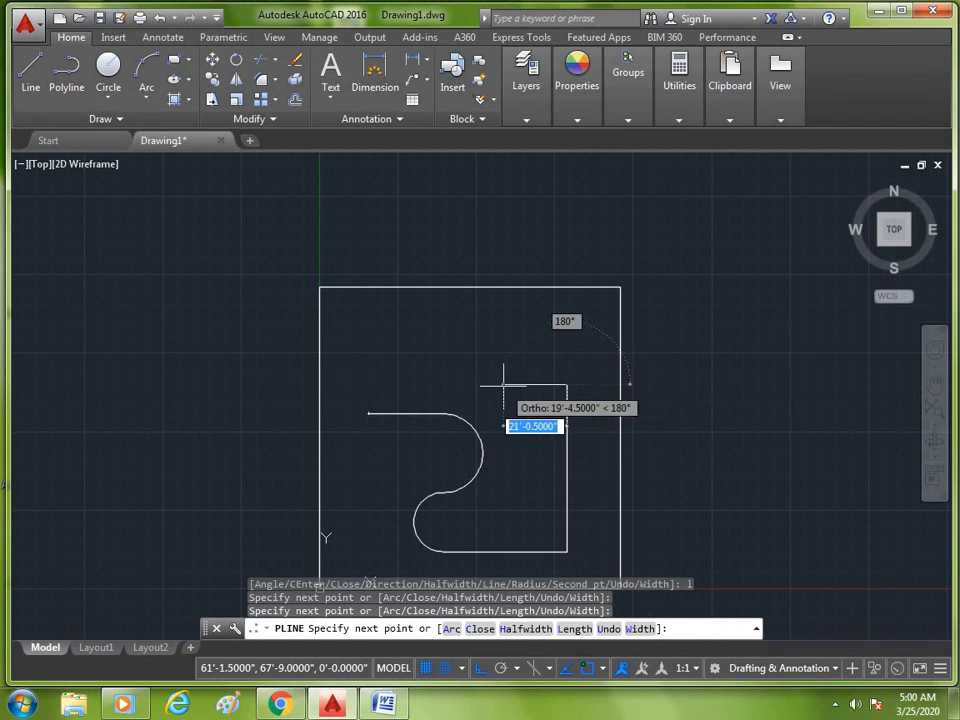
click(503, 384)
Add two opposing arcs going up to the polyline and end it with a vertical segment above the sheet
text(a)
key(Return)
click(506, 319)
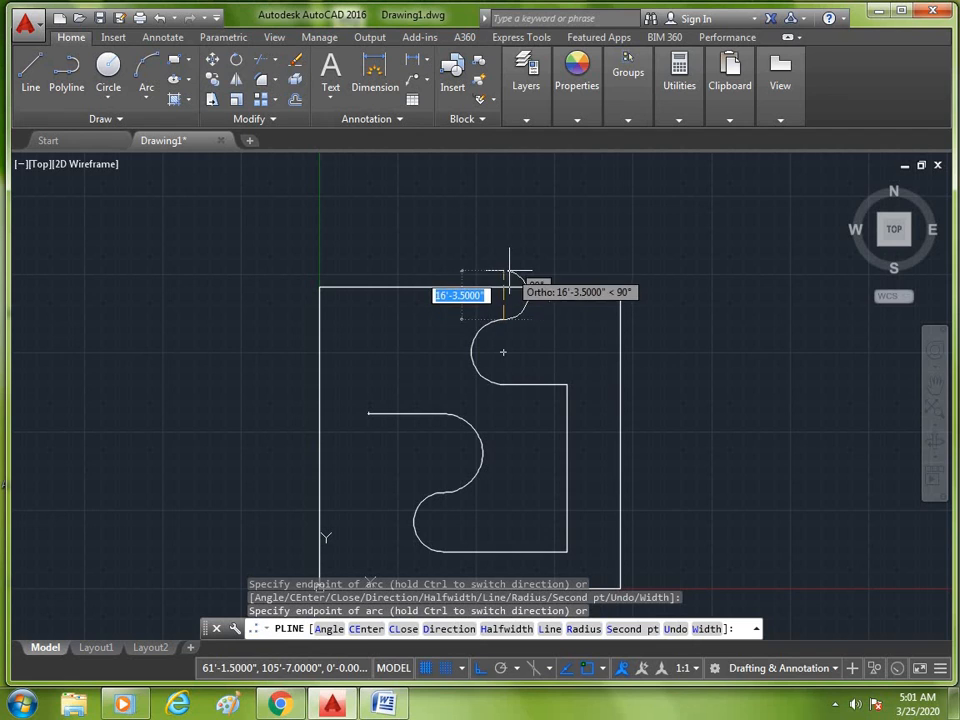
click(509, 271)
text(l)
key(Return)
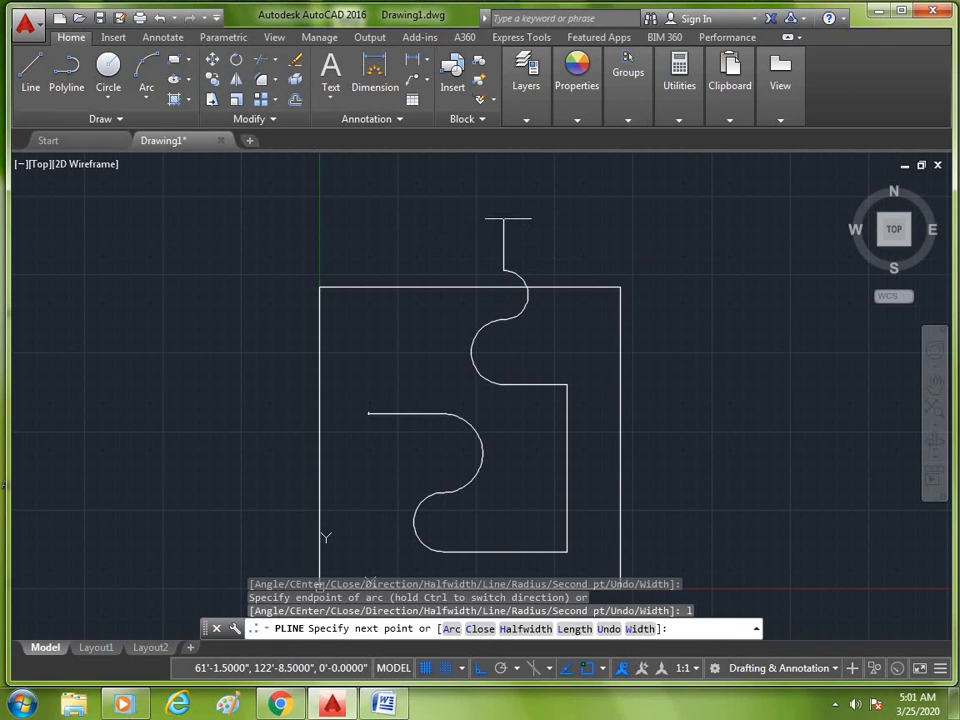
click(503, 218)
key(Escape)
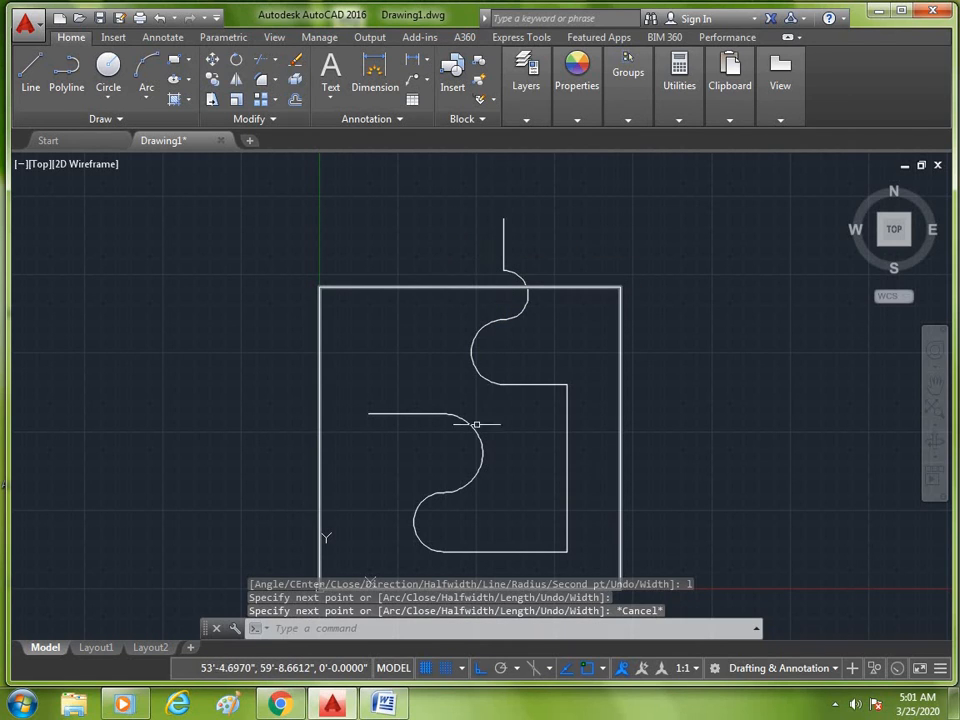
Erase the combined line-and-arc polyline with a crossing selection
click(524, 376)
key(Escape)
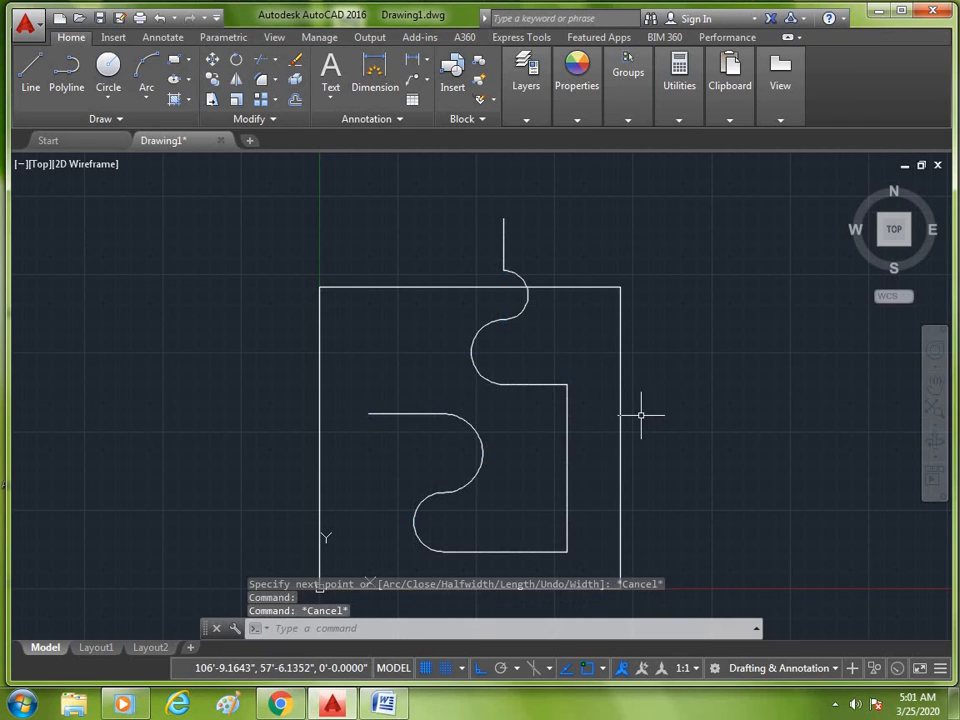
text(e)
key(Return)
click(553, 363)
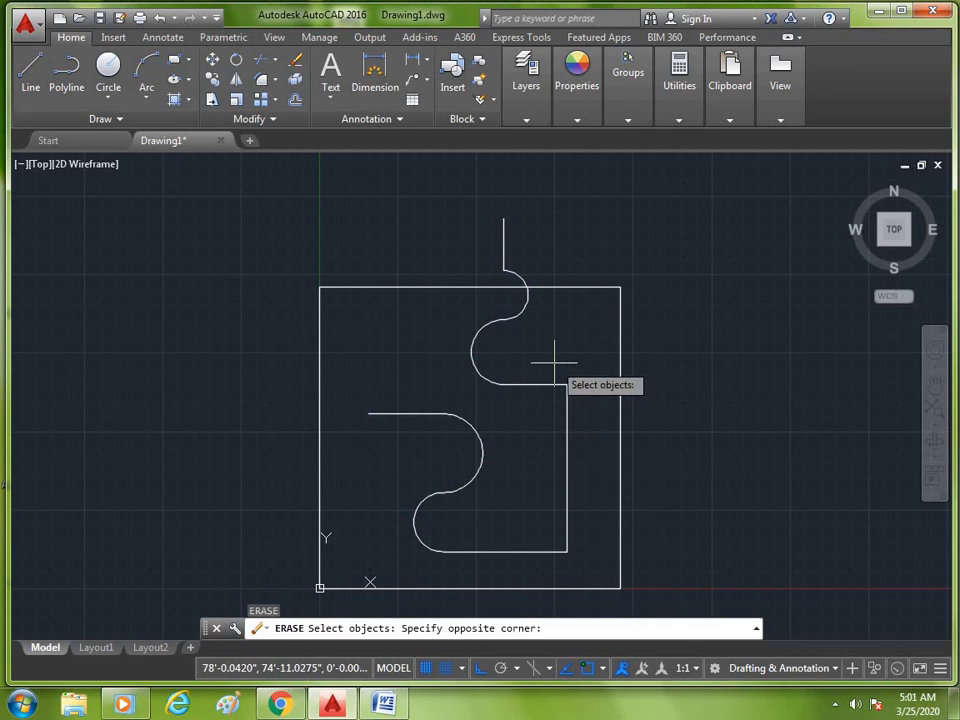
click(443, 480)
key(Return)
key(Escape)
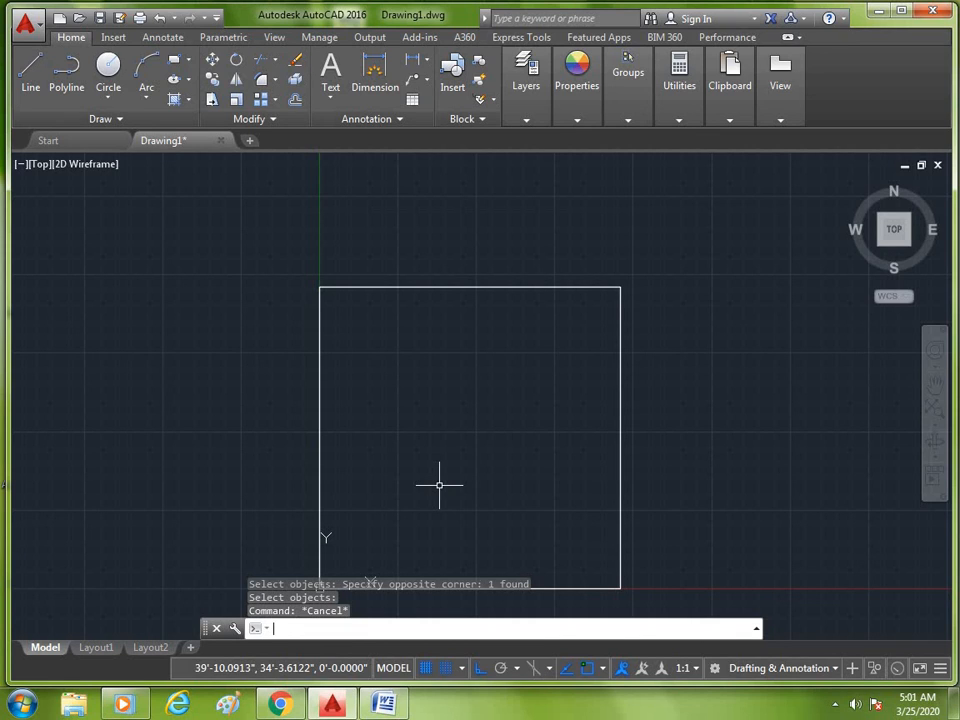
Check the multiline notes in Word, and in AutoCAD draw a stepped multiline with three segments running right, down and right inside the sheet
click(380, 706)
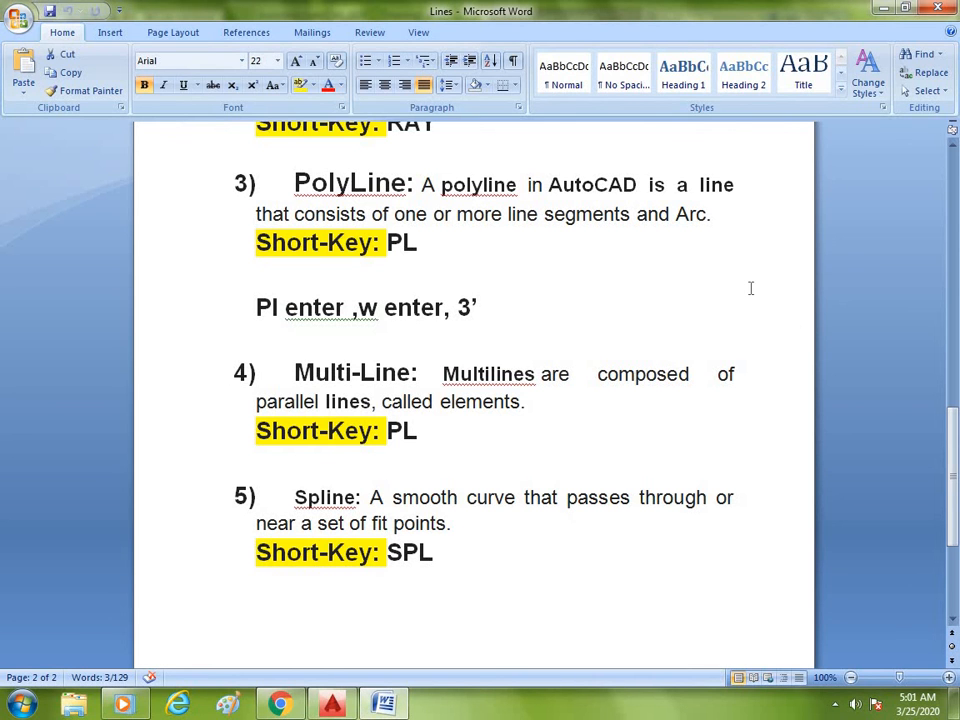
click(883, 9)
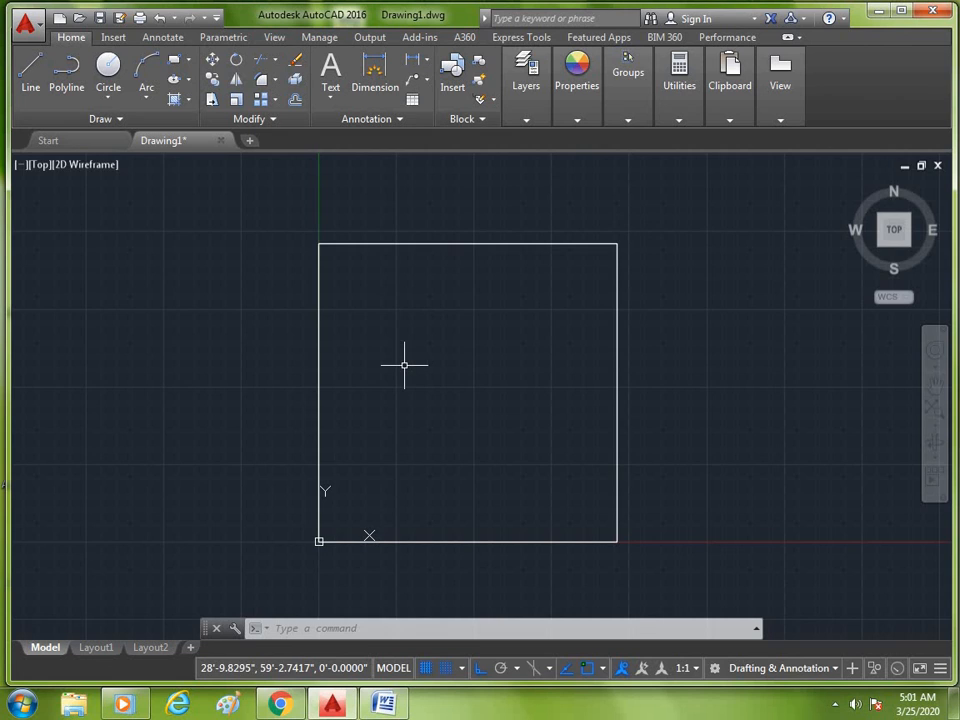
scroll(404, 365, up, 2)
text(ml)
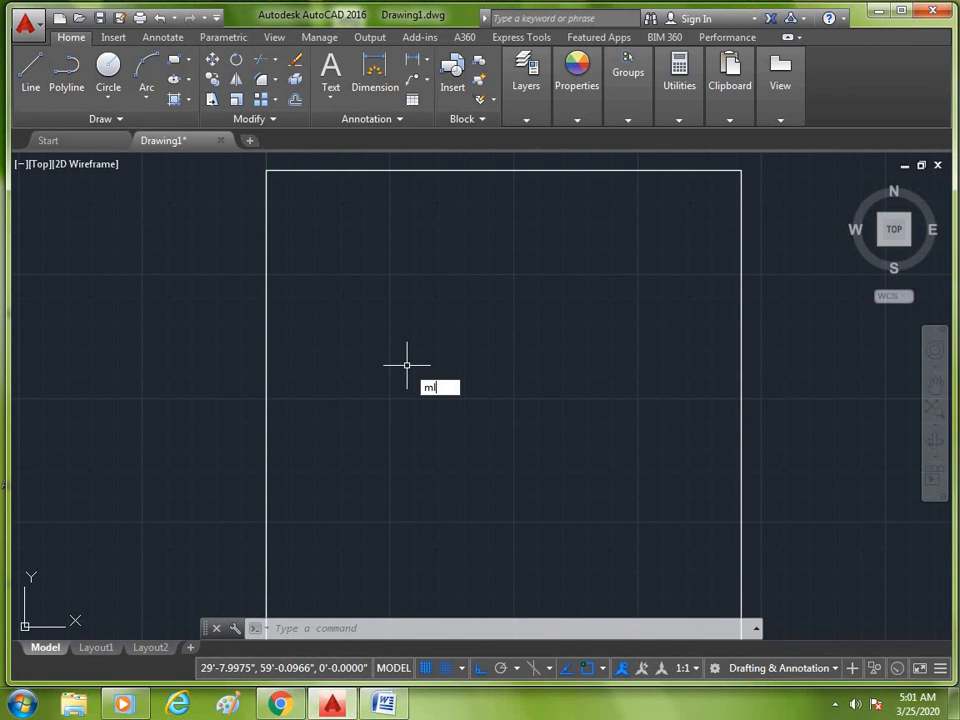
key(Return)
click(377, 320)
click(498, 320)
click(498, 437)
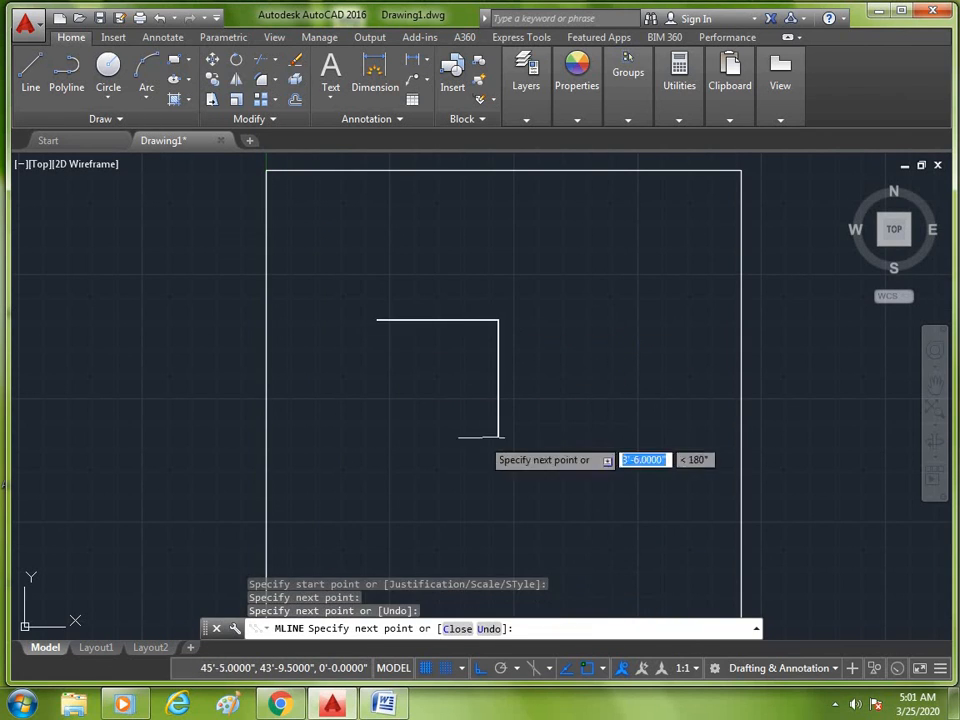
click(574, 447)
key(Escape)
scroll(488, 407, up, 5)
scroll(480, 407, down, 3)
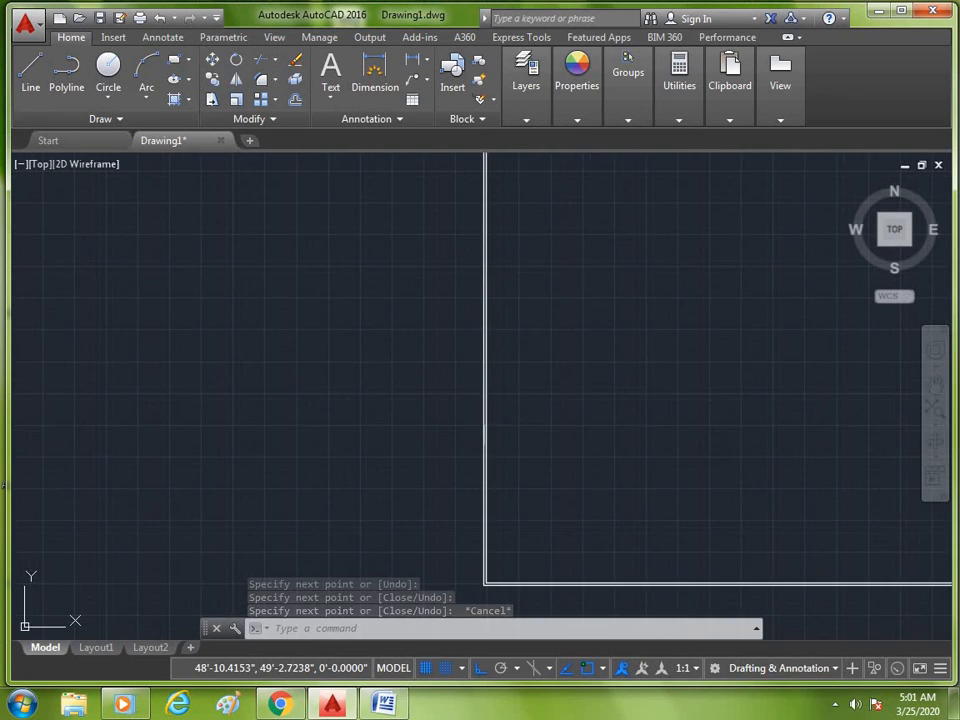
Examine the gap between the two parallel lines of the stepped multiline inside the sheet
scroll(288, 252, up, 3)
scroll(299, 296, up, 3)
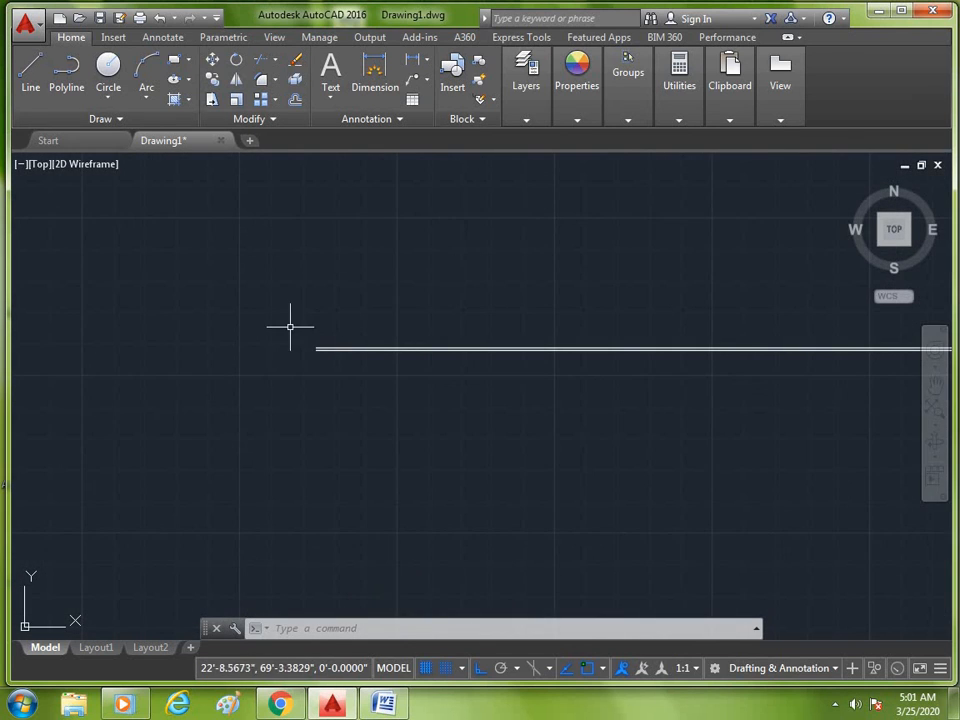
scroll(320, 372, up, 3)
scroll(350, 285, up, 4)
scroll(343, 279, up, 2)
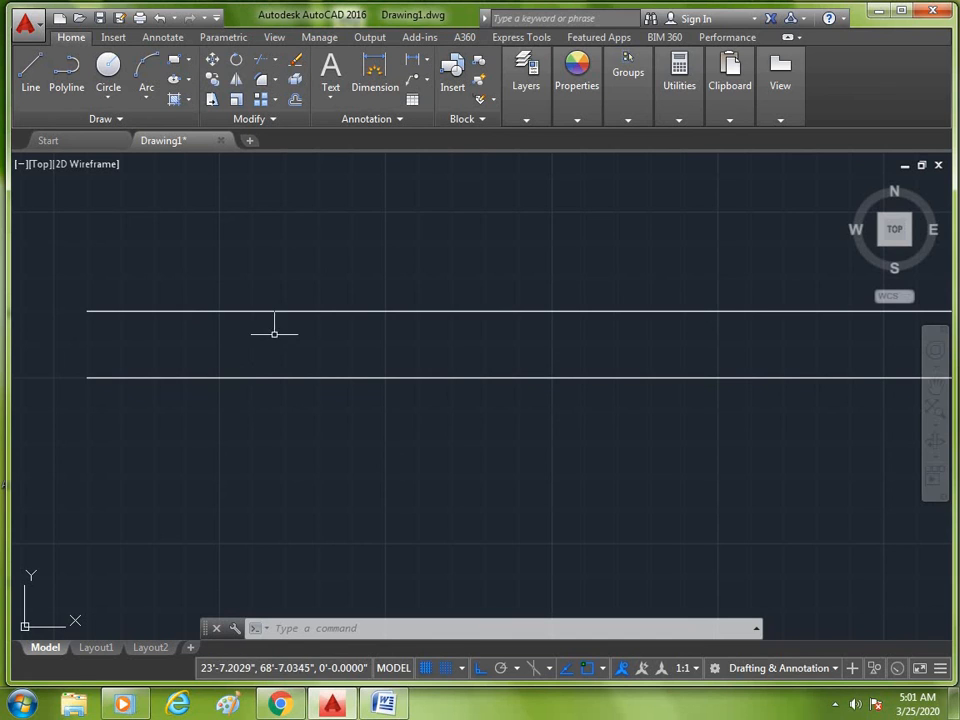
scroll(300, 328, down, 5)
scroll(325, 318, down, 6)
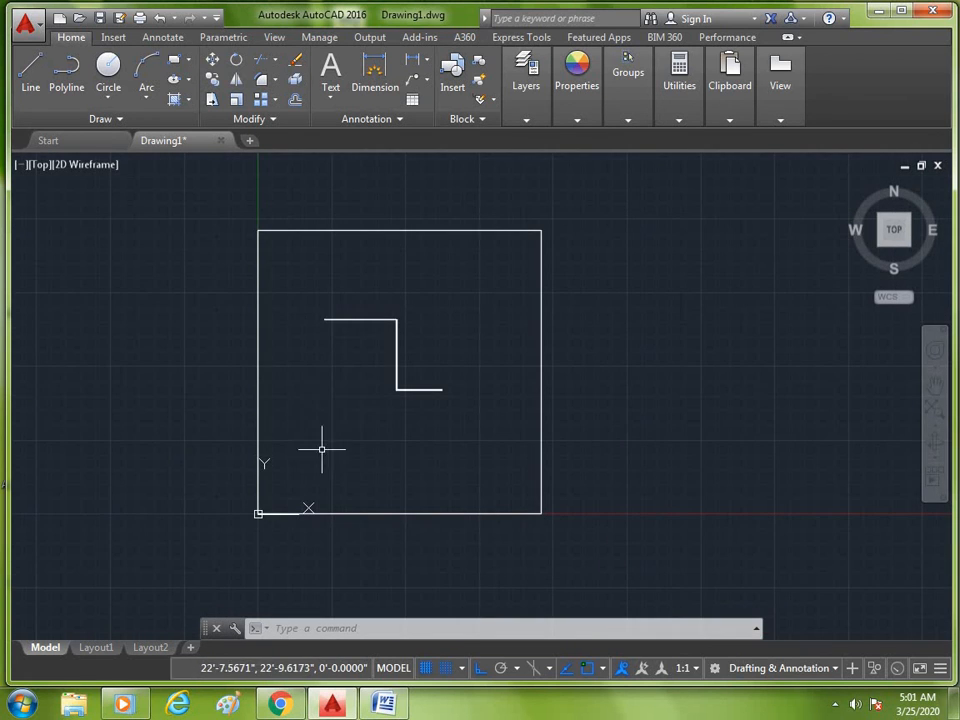
Draw a stepped multiline at scale 12 below the existing one, with three segments running right, down and right
text(mline)
key(Return)
text(s)
key(Return)
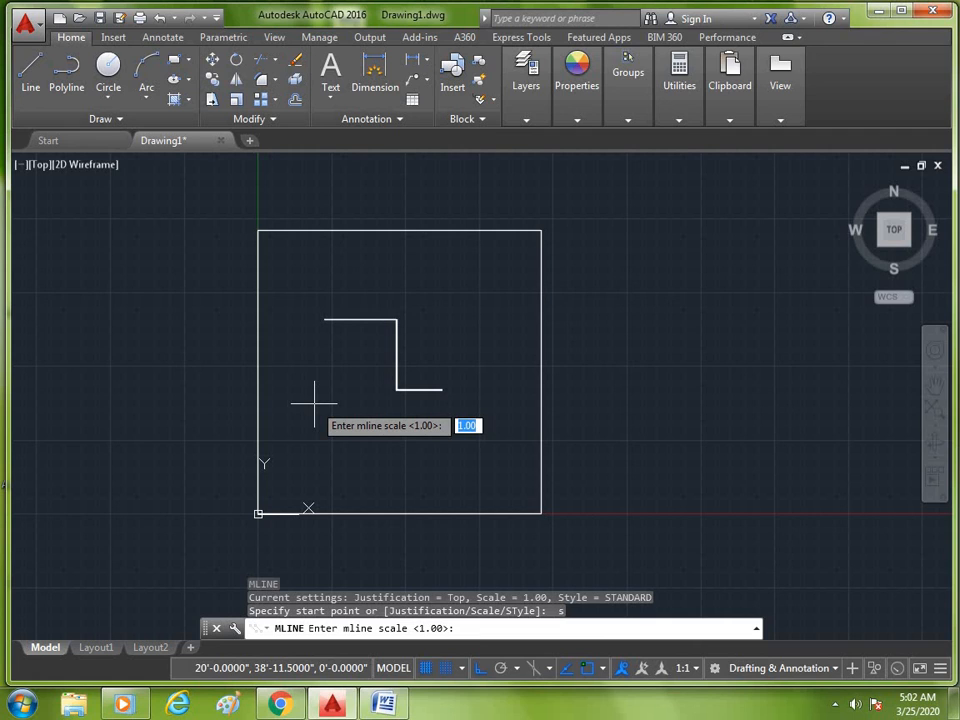
text(12)
key(Return)
click(315, 413)
scroll(366, 413, up, 4)
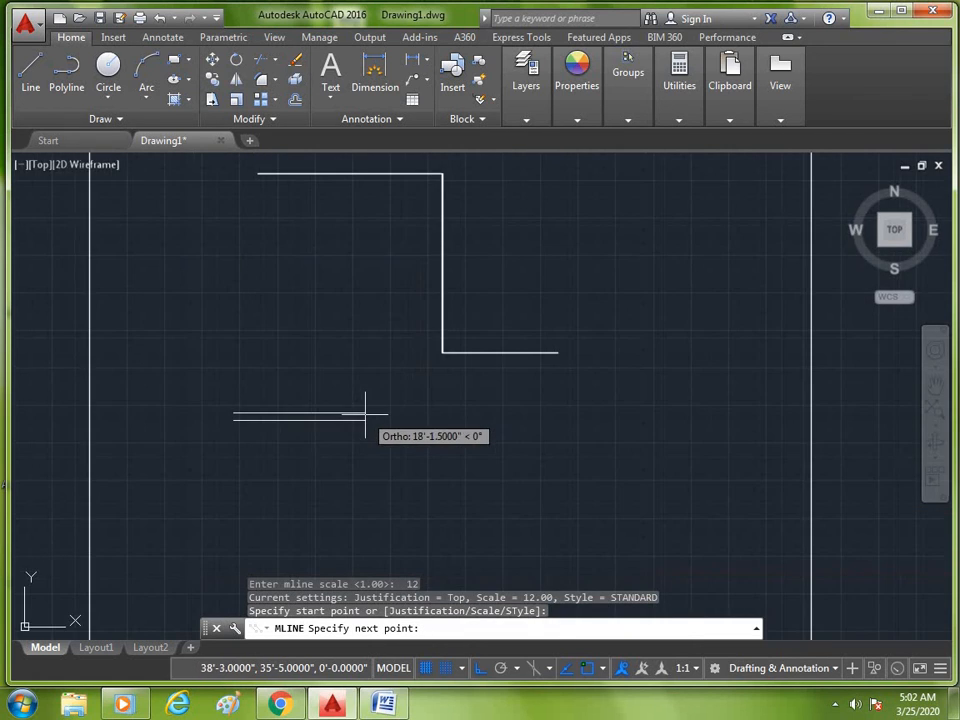
click(365, 413)
click(364, 488)
click(444, 487)
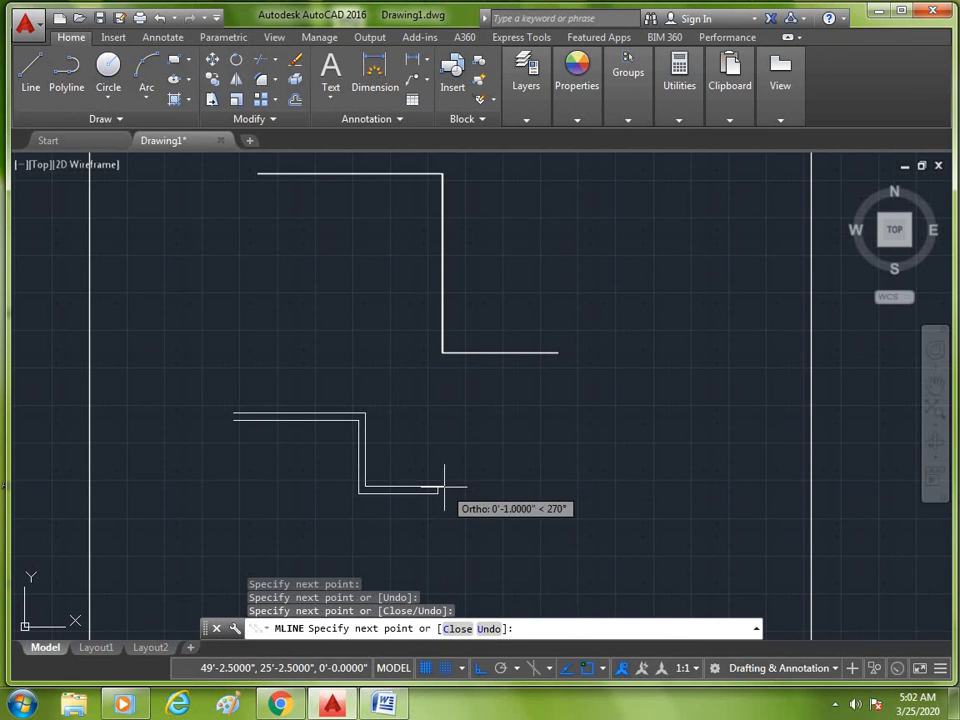
key(Escape)
scroll(252, 423, up, 7)
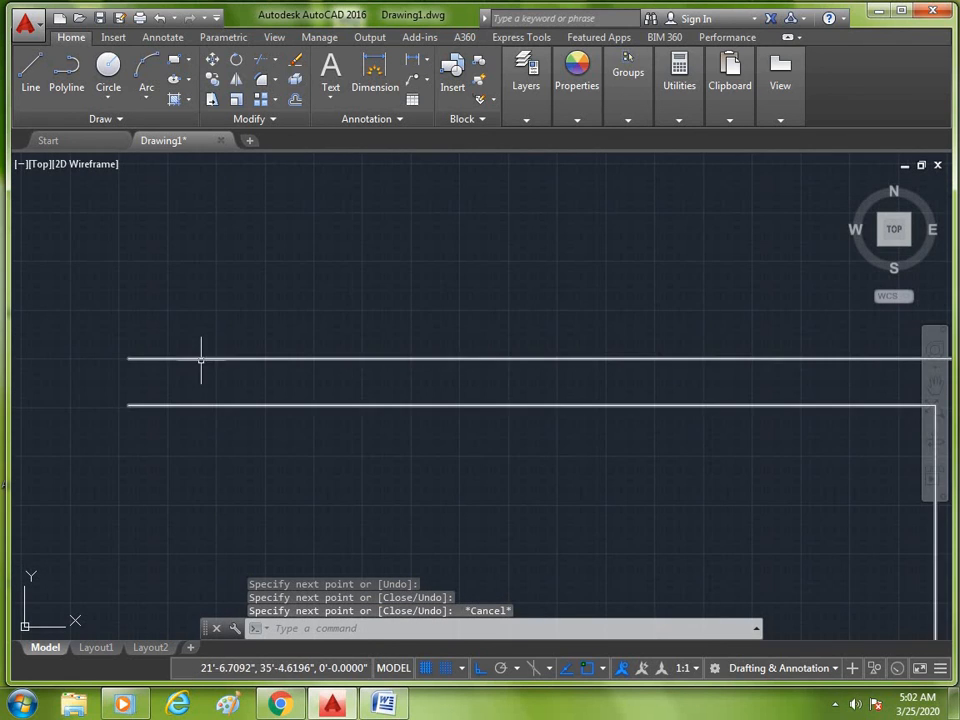
scroll(257, 403, down, 6)
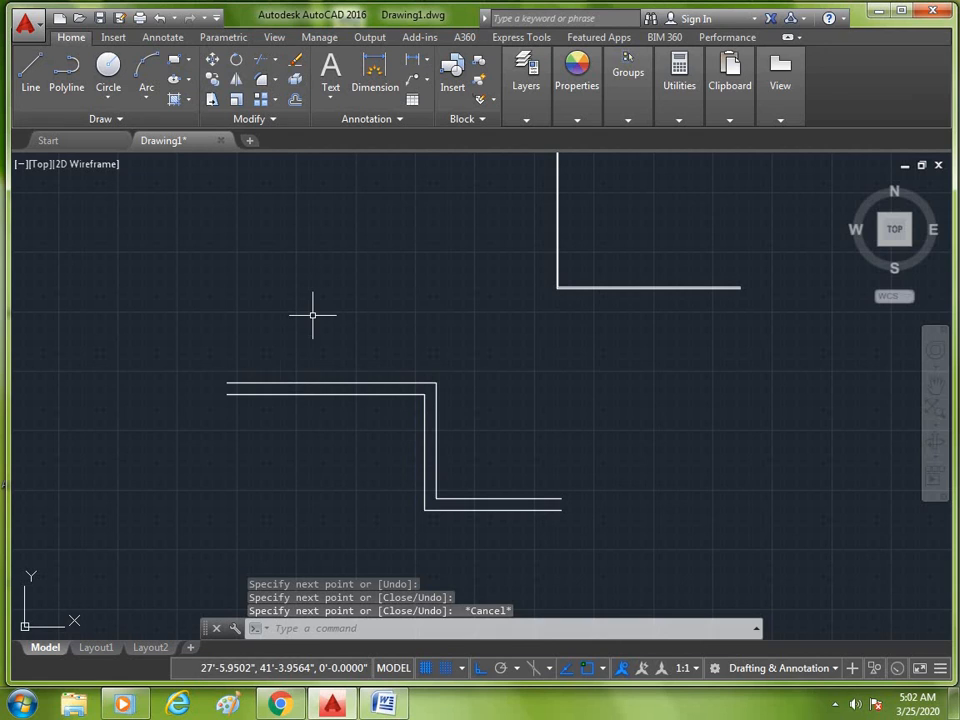
Draw another stepped multiline at scale 24, running right, down across the scale-12 multiline, and right again
text(ml)
key(Return)
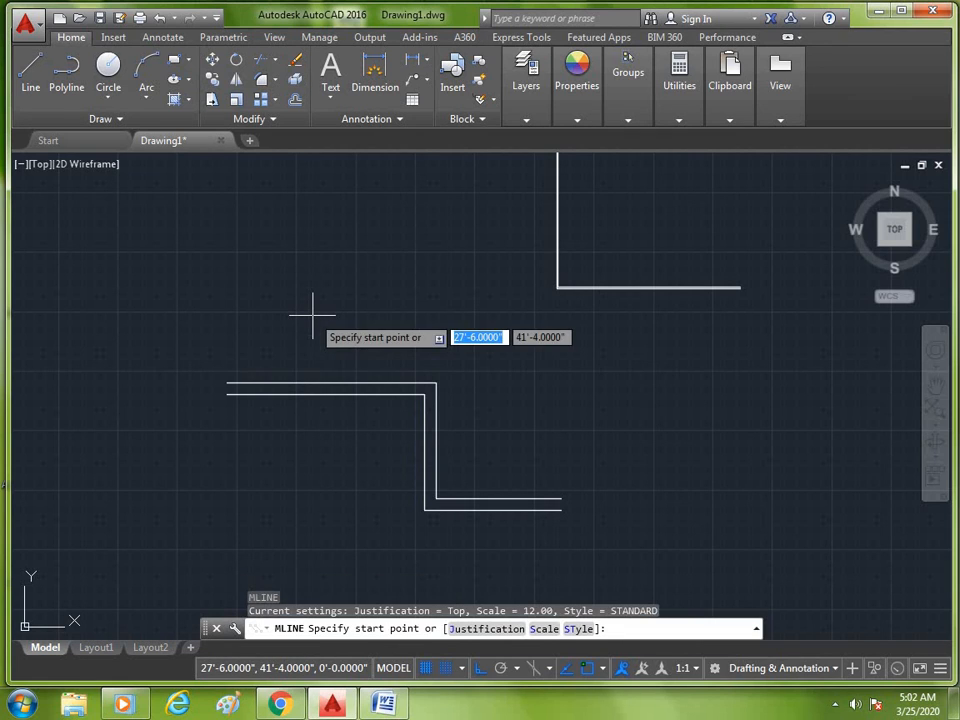
text(s)
key(Return)
text(24)
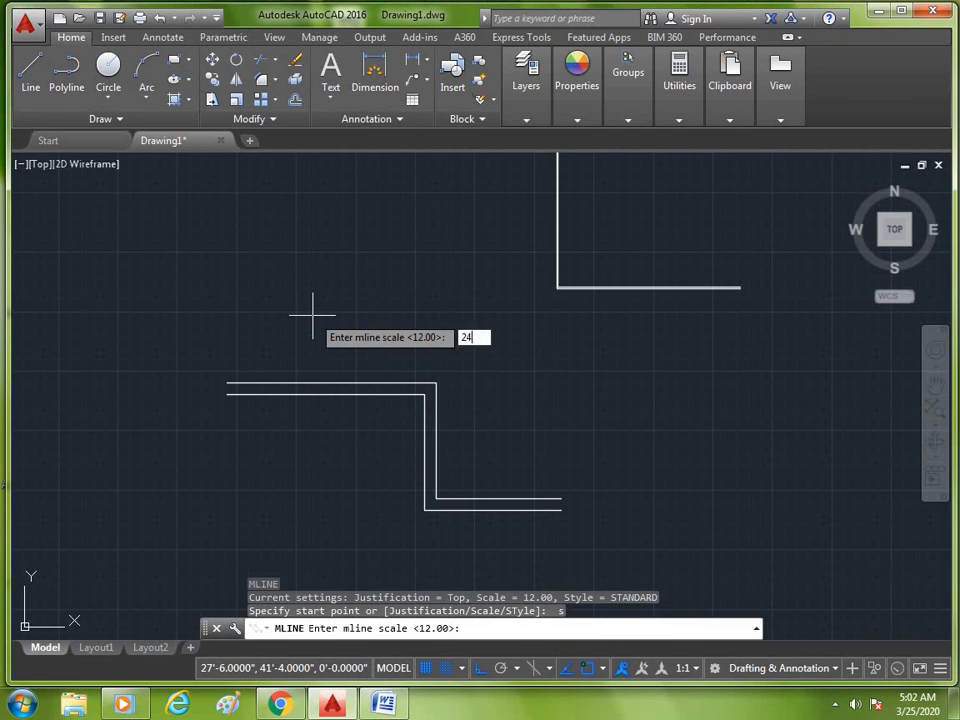
key(Return)
click(183, 288)
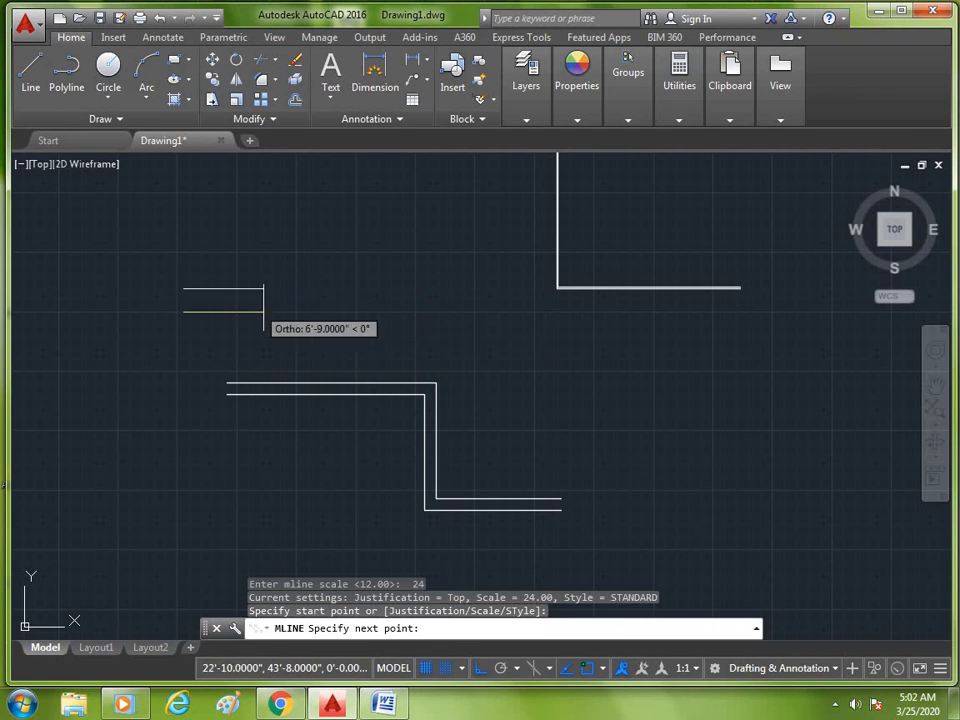
click(350, 312)
click(331, 485)
click(677, 487)
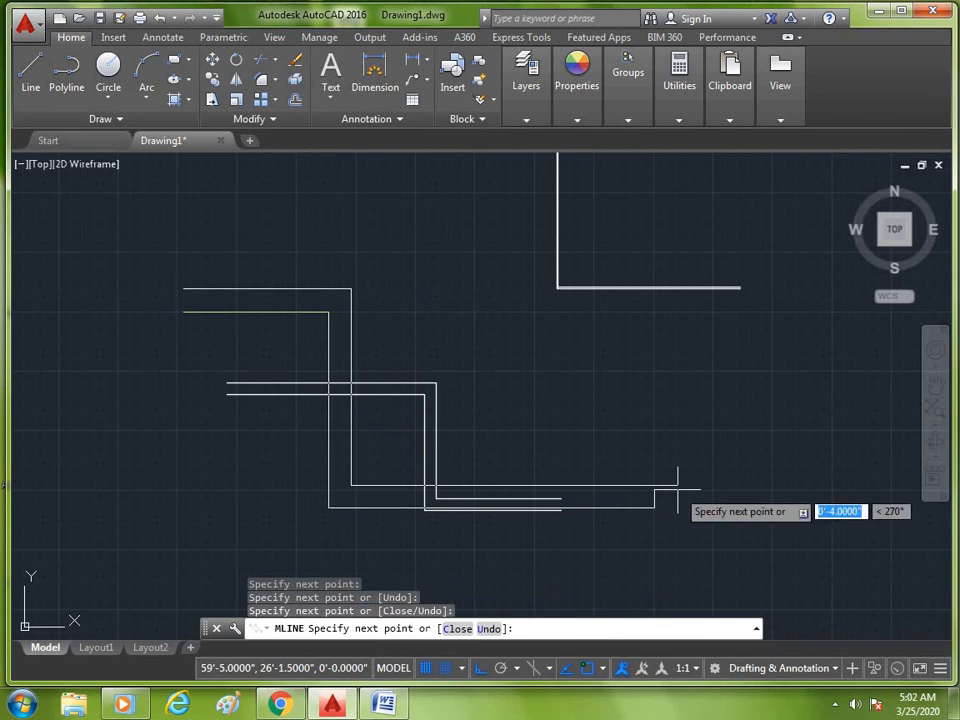
key(Escape)
Erase all three stepped multilines inside the sheet with a crossing selection
scroll(557, 443, down, 4)
click(660, 250)
click(440, 494)
key(Delete)
text(z)
key(Return)
text(a)
key(Escape)
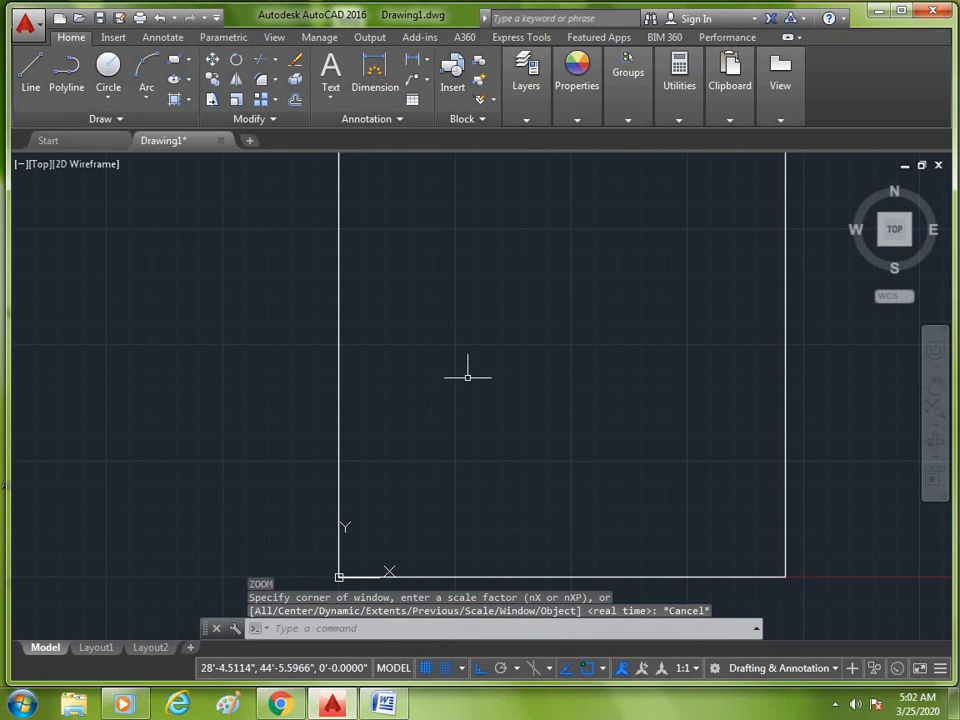
Start a spline in the lower half of the sheet with fit points running right and down, and turn Ortho off
text(SPL)
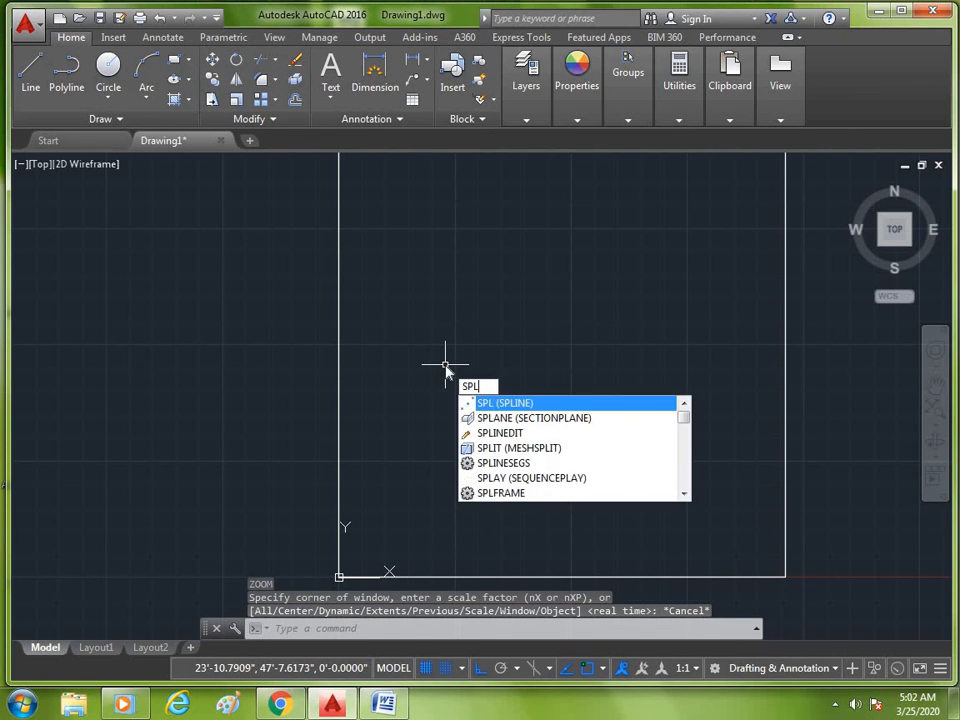
key(Return)
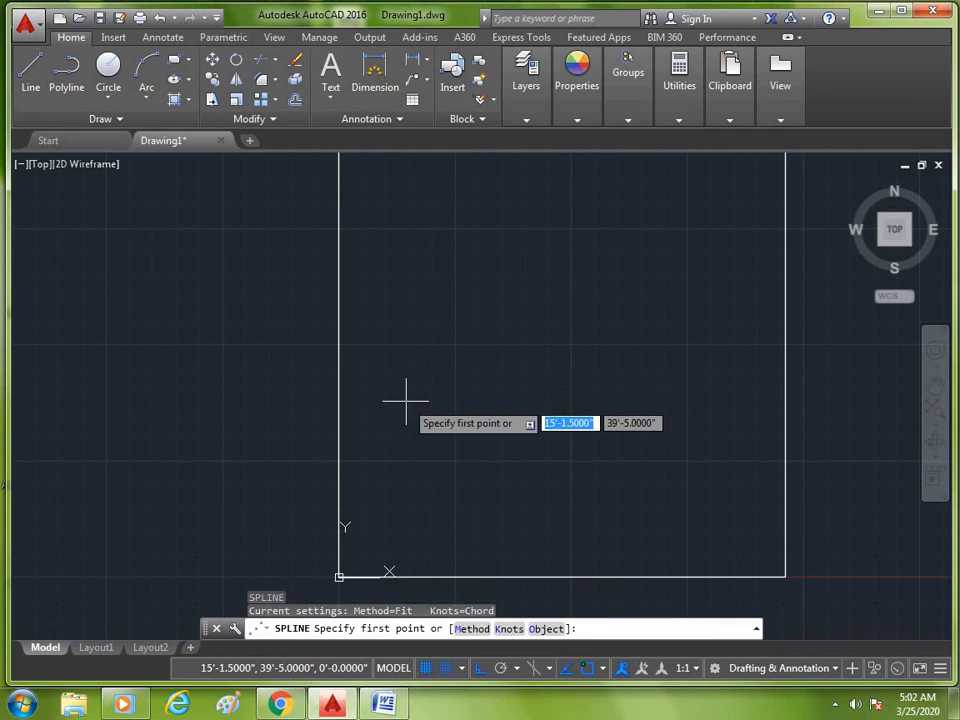
click(406, 400)
click(529, 400)
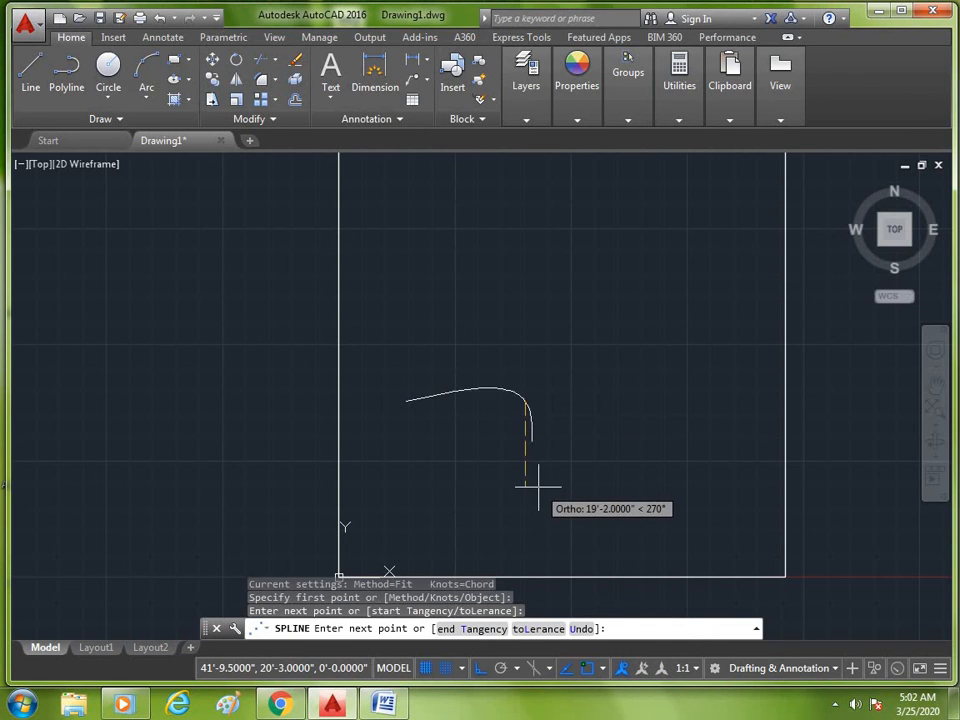
click(540, 490)
key(F8)
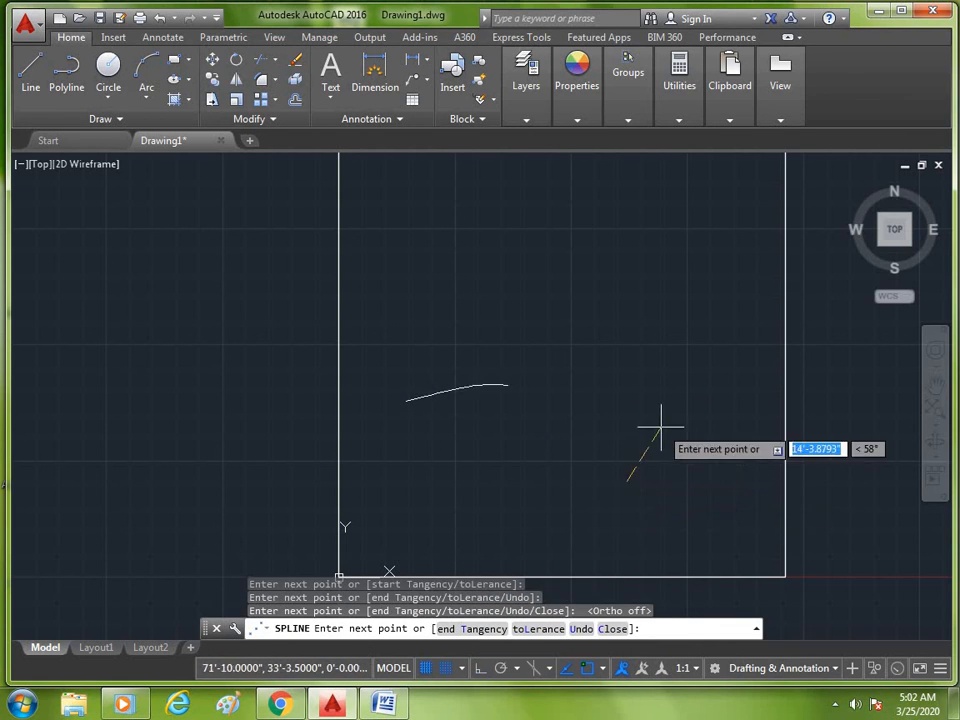
Continue the spline with freely placed fit points up the sheet's right side and back to its left side, and finish the open curve
click(728, 378)
click(716, 270)
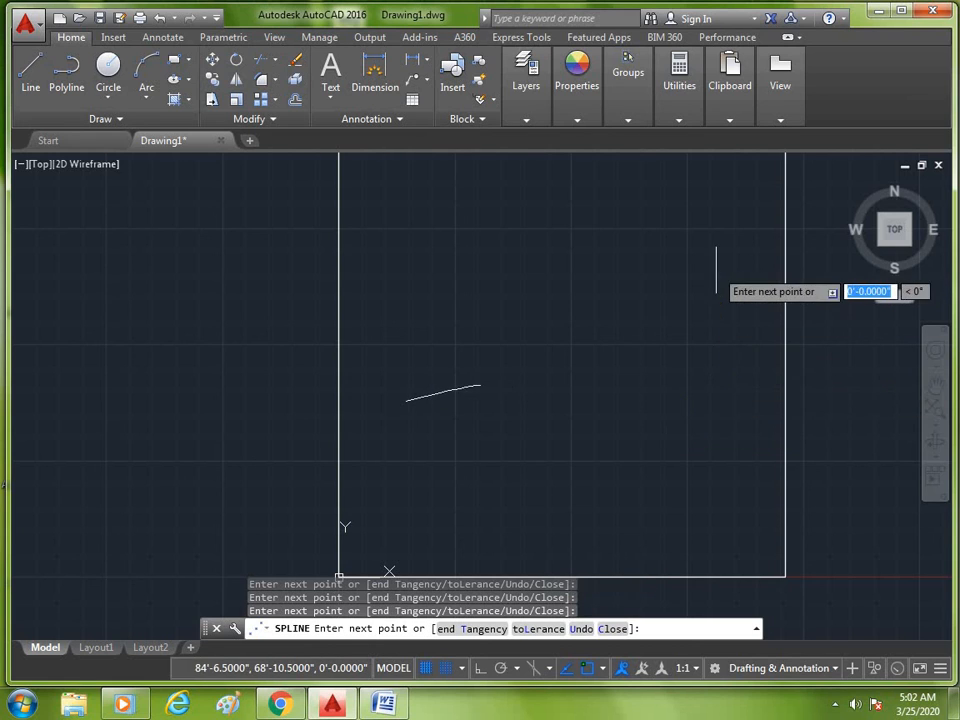
click(597, 253)
click(497, 313)
click(462, 252)
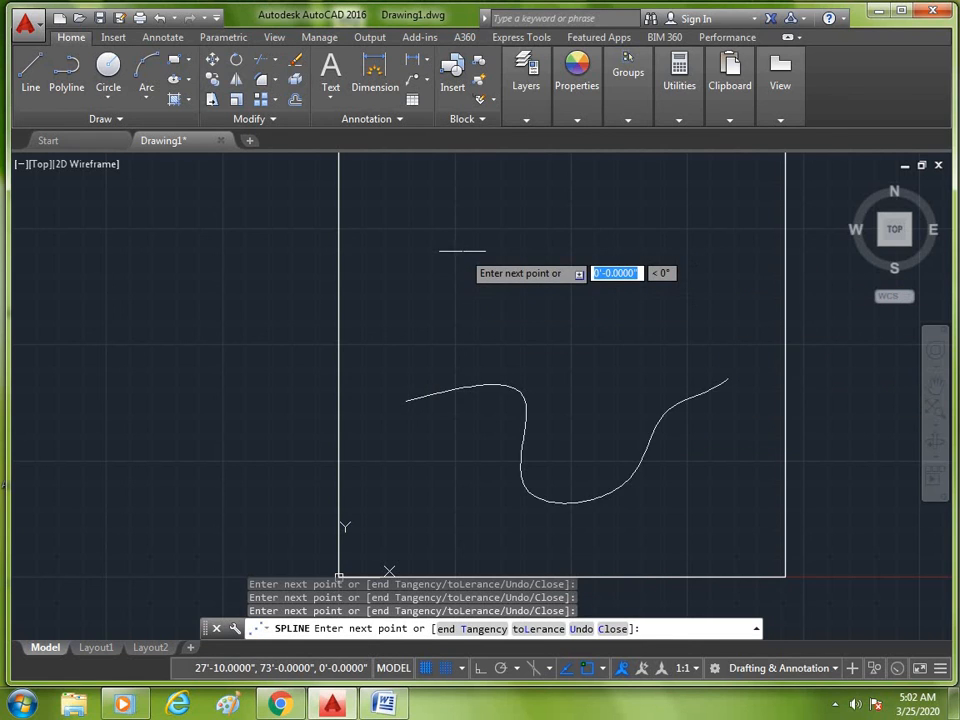
click(460, 216)
click(393, 245)
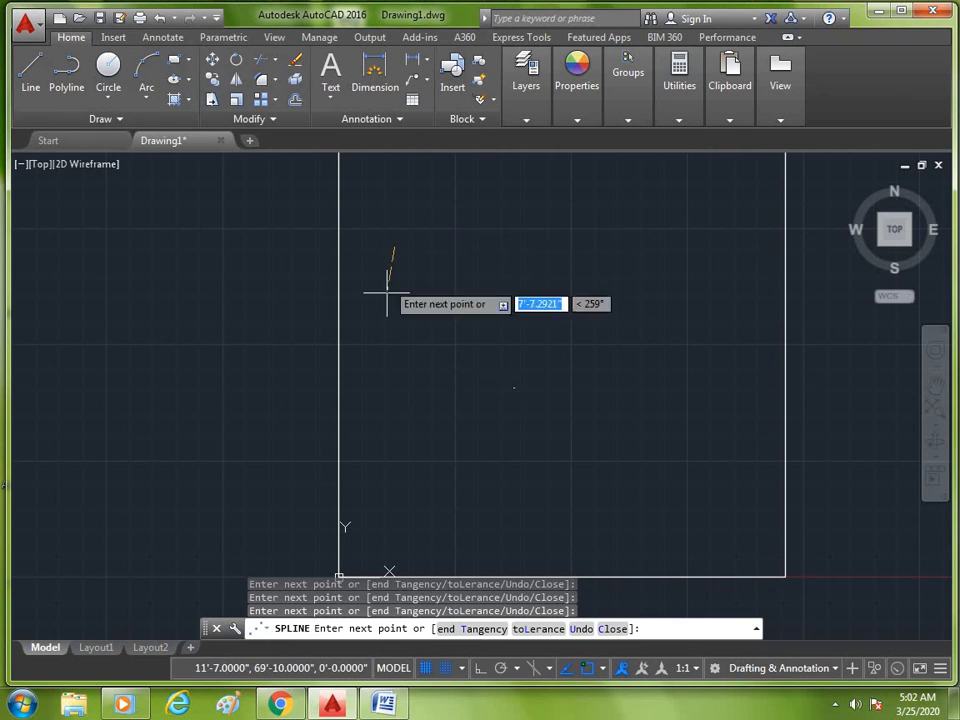
click(387, 301)
key(Return)
key(Return)
key(Escape)
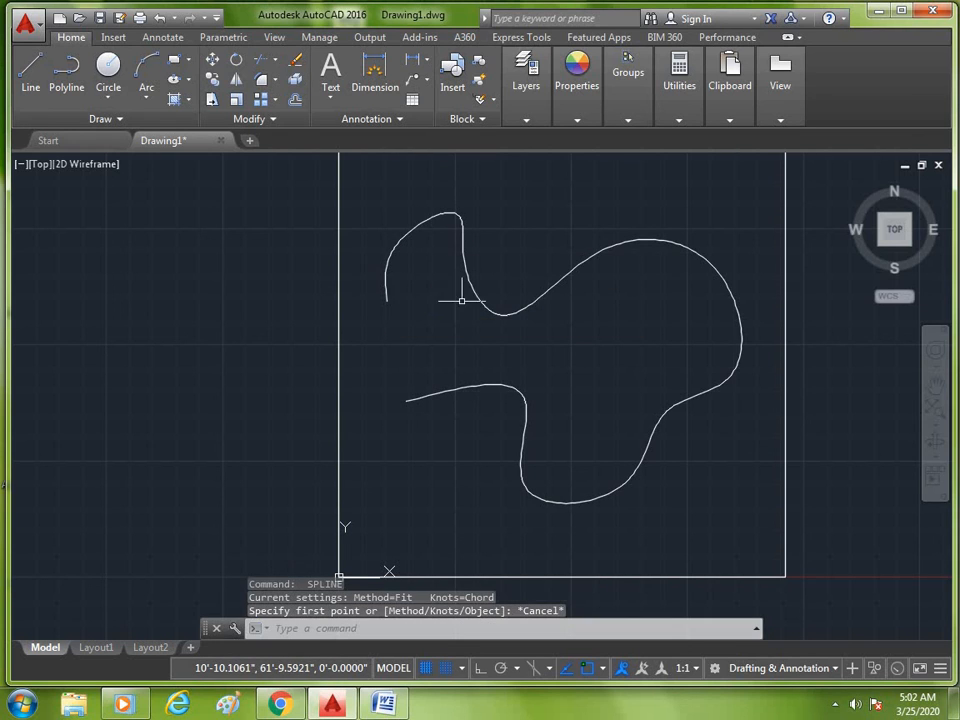
Erase the freeform spline with a crossing selection, leaving the sheet border in place
text(e)
key(Return)
click(557, 240)
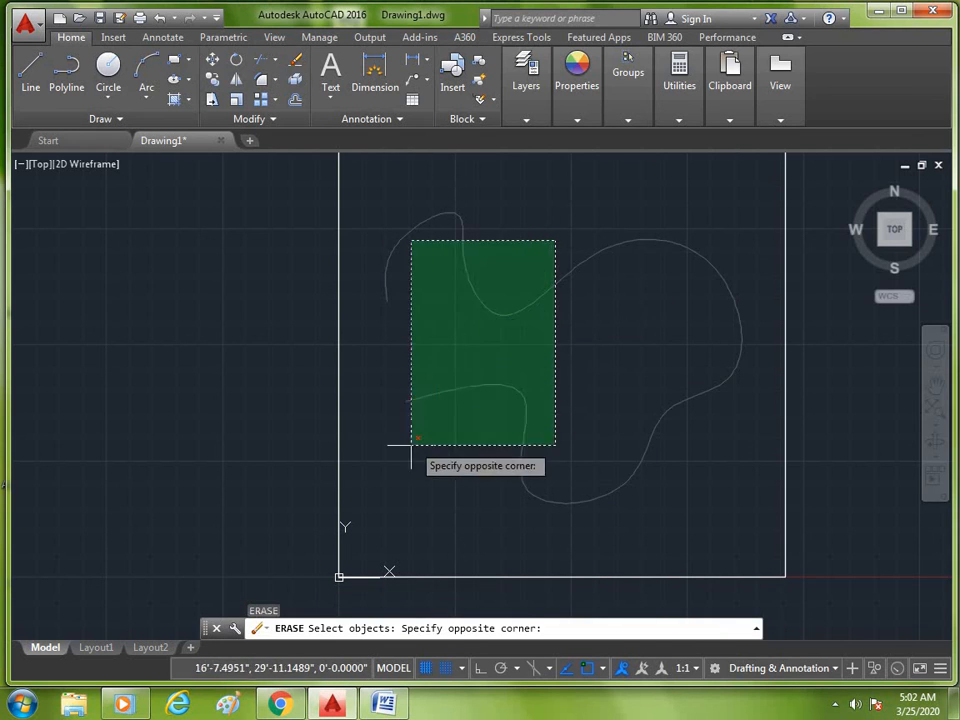
click(410, 446)
key(Return)
text(z)
key(Return)
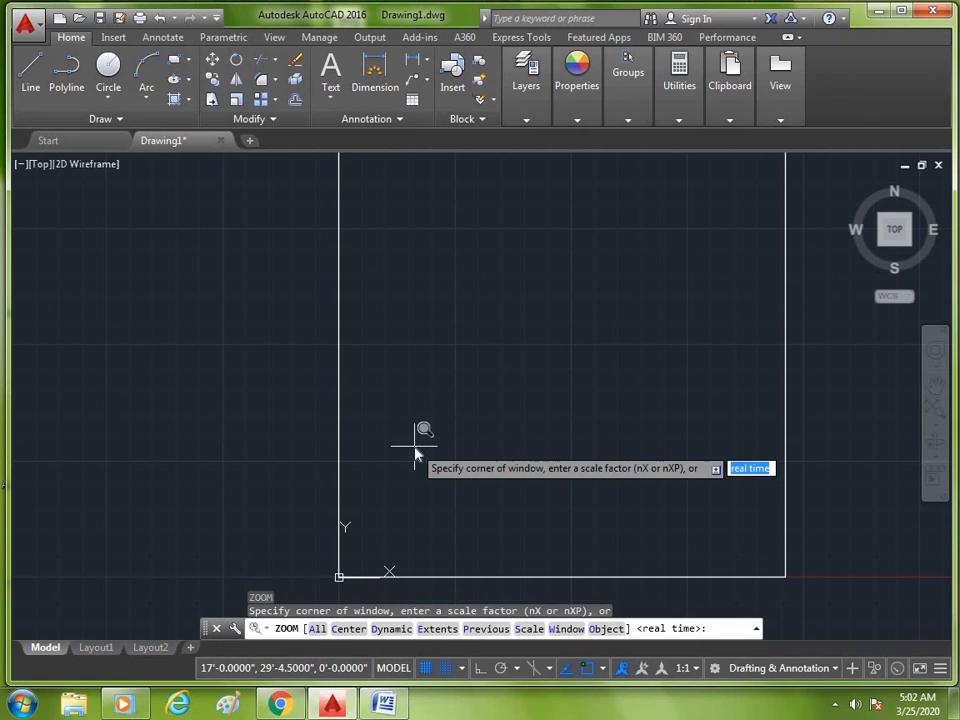
text(a)
key(Return)
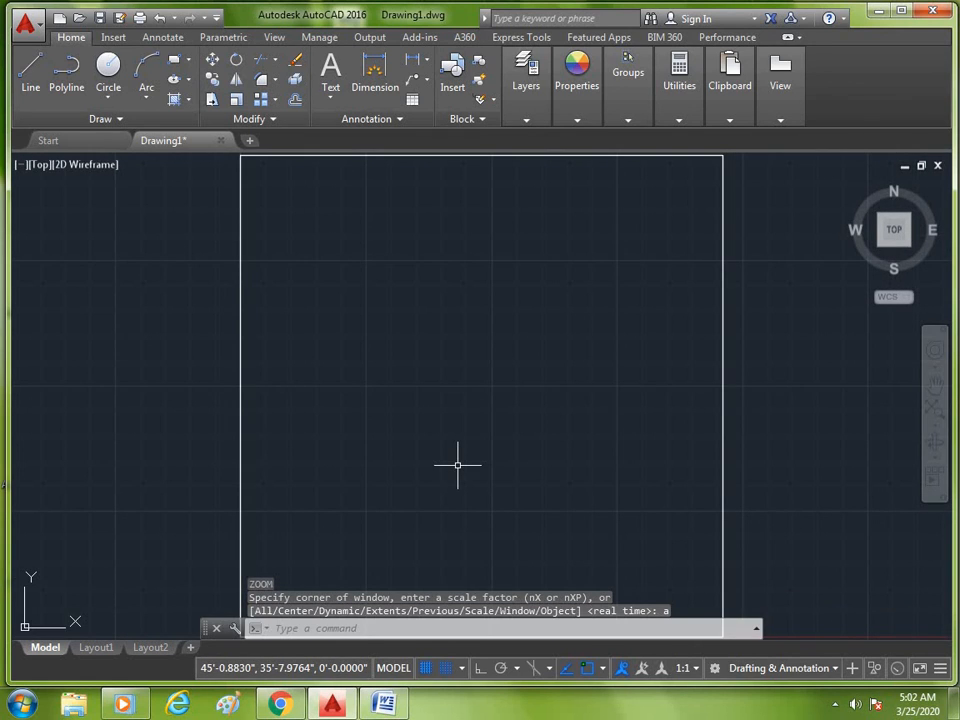